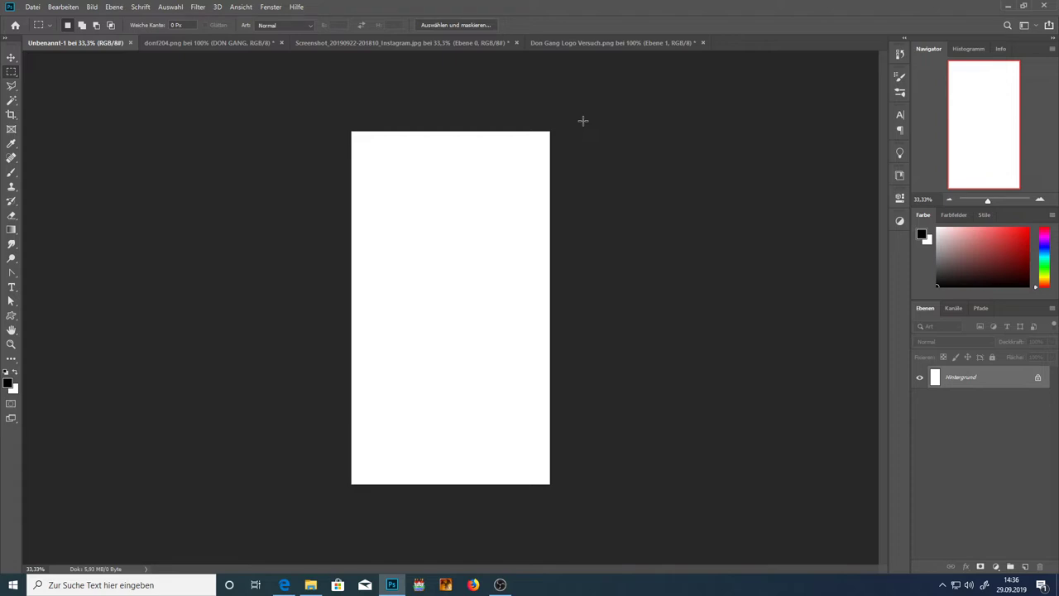
# - View the Makerpendium main page and the RPG Maker MV Ressourcen page in Edge, and return to the blank canvas in Photoshop
pyautogui.click(289, 587)
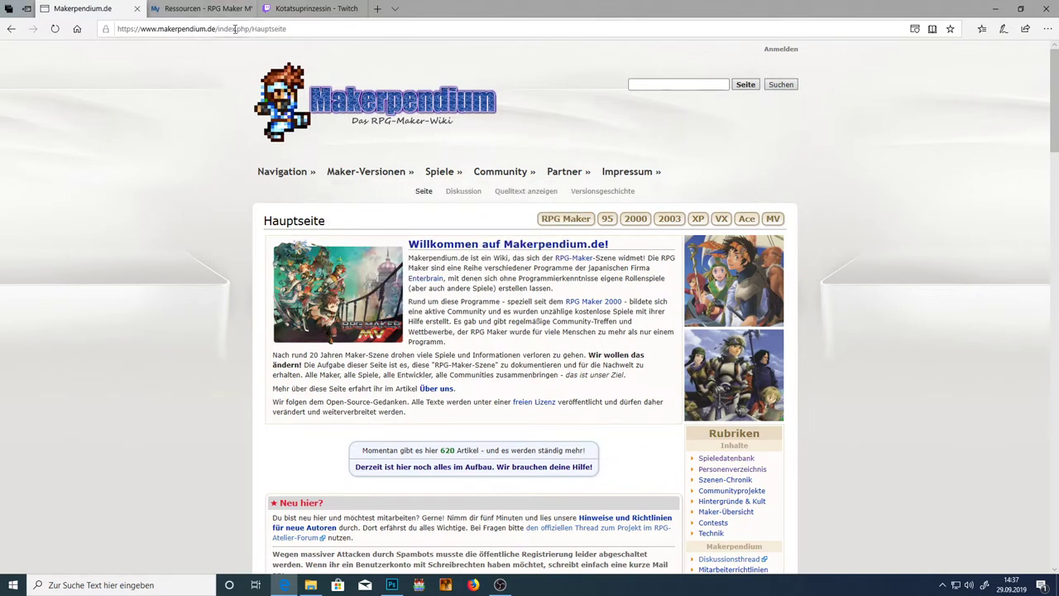
pyautogui.click(197, 10)
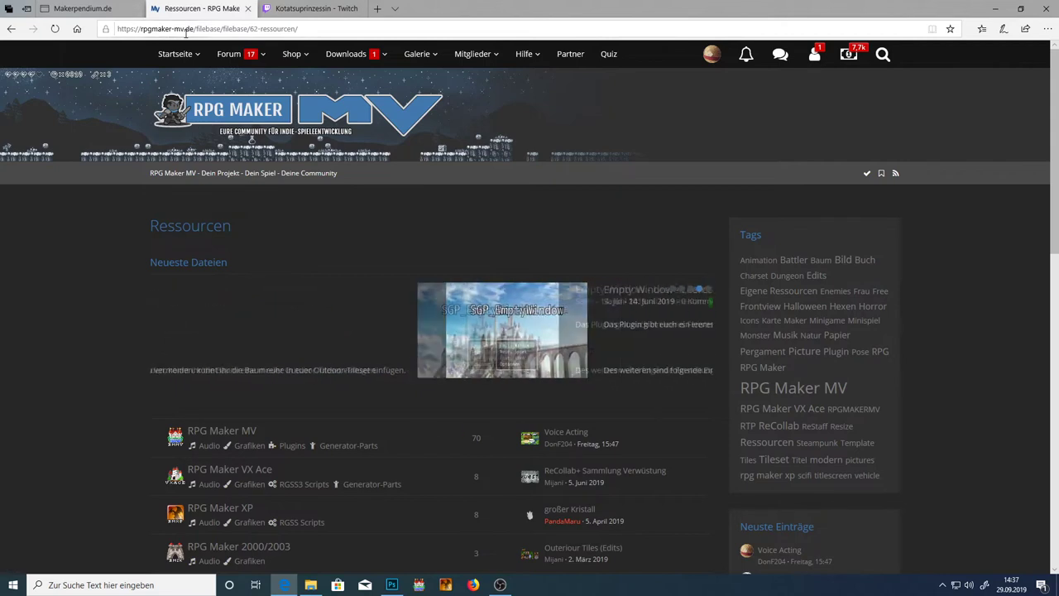
pyautogui.click(91, 8)
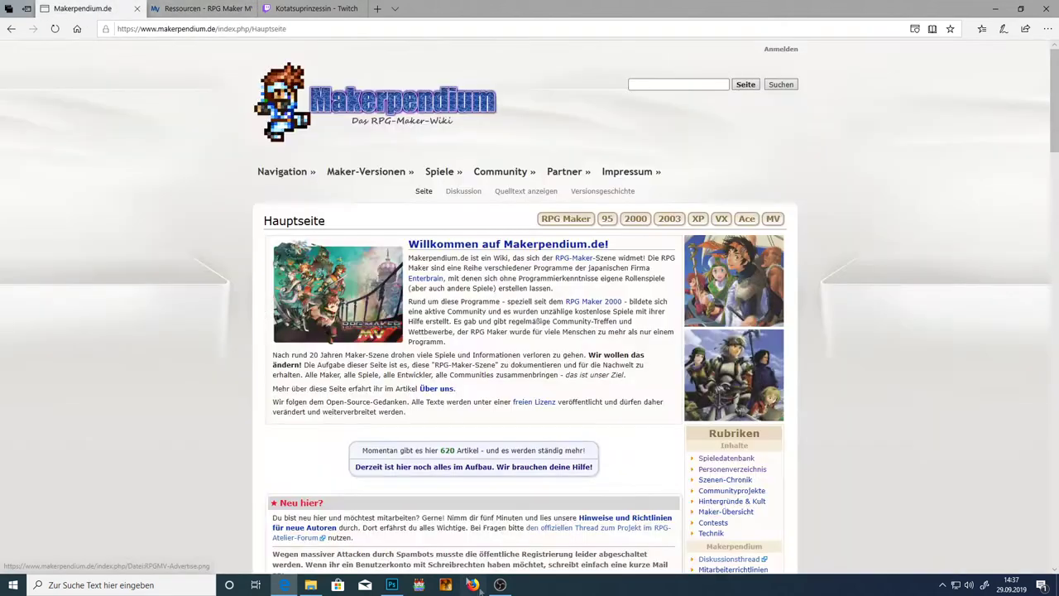
pyautogui.click(395, 585)
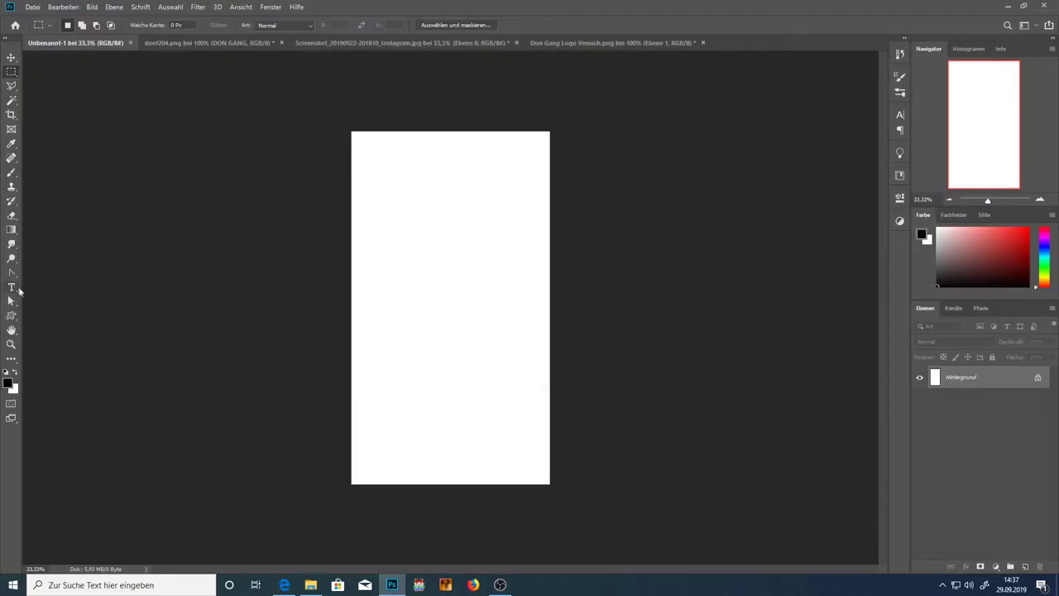
# - Draw an unfilled ellipse about 744 by 723 px with a 3 px black outline in the canvas's upper half
pyautogui.click(12, 316)
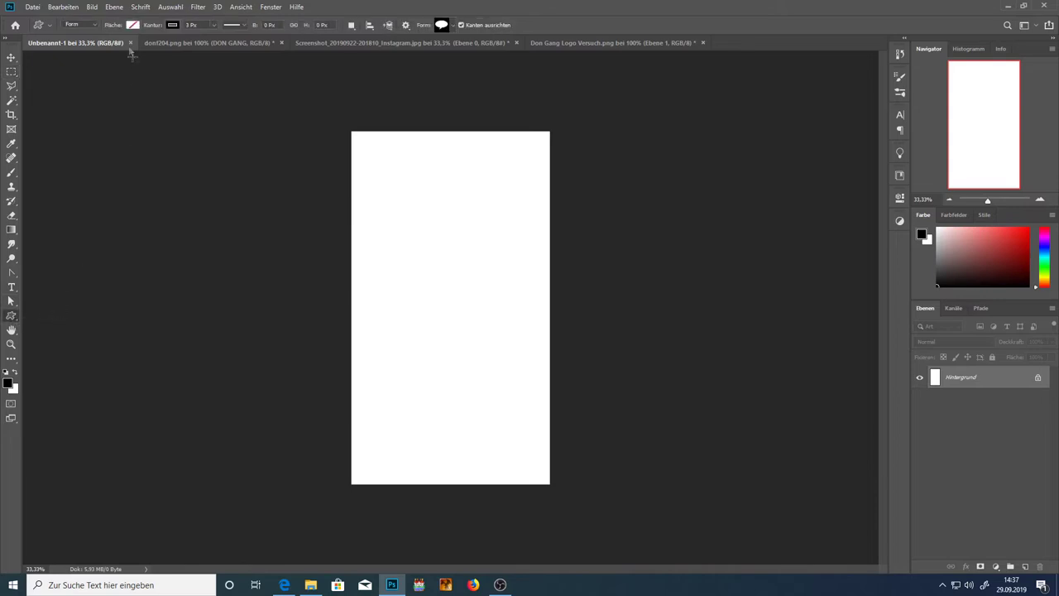
pyautogui.rightClick(12, 316)
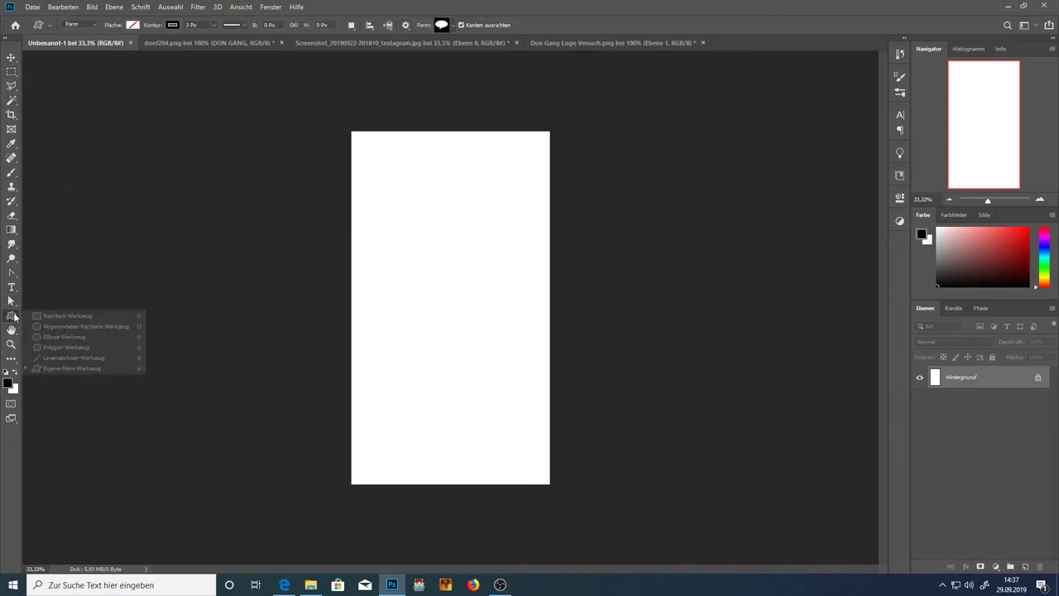
pyautogui.click(55, 337)
pyautogui.moveTo(379, 166); pyautogui.dragTo(515, 298)
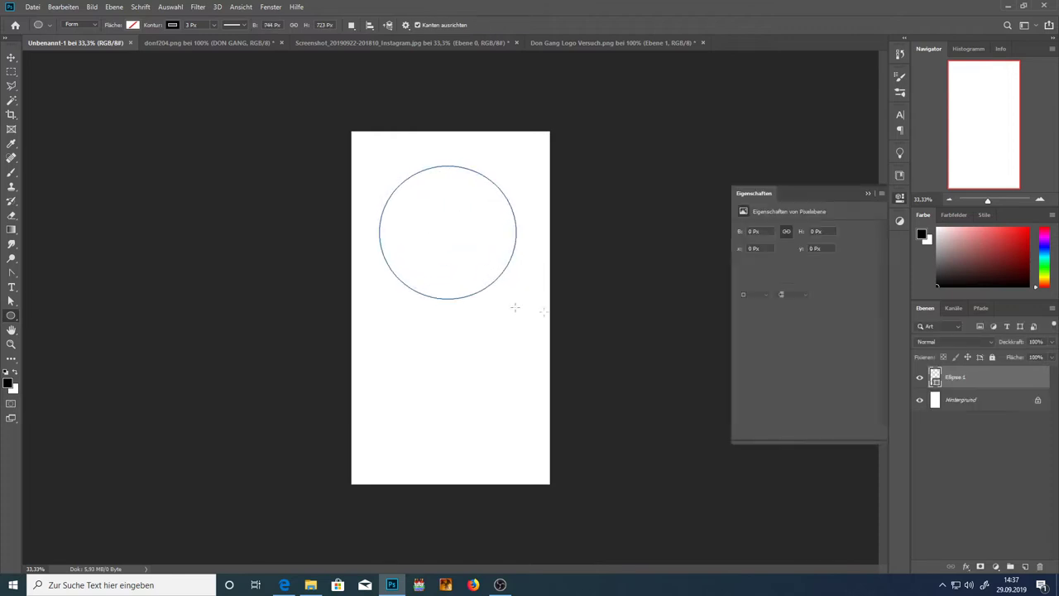
pyautogui.click(867, 193)
# - Draw a second unfilled ellipse about 735 by 690 px in the canvas's lower half and deselect its path
pyautogui.moveTo(386, 338); pyautogui.dragTo(520, 464)
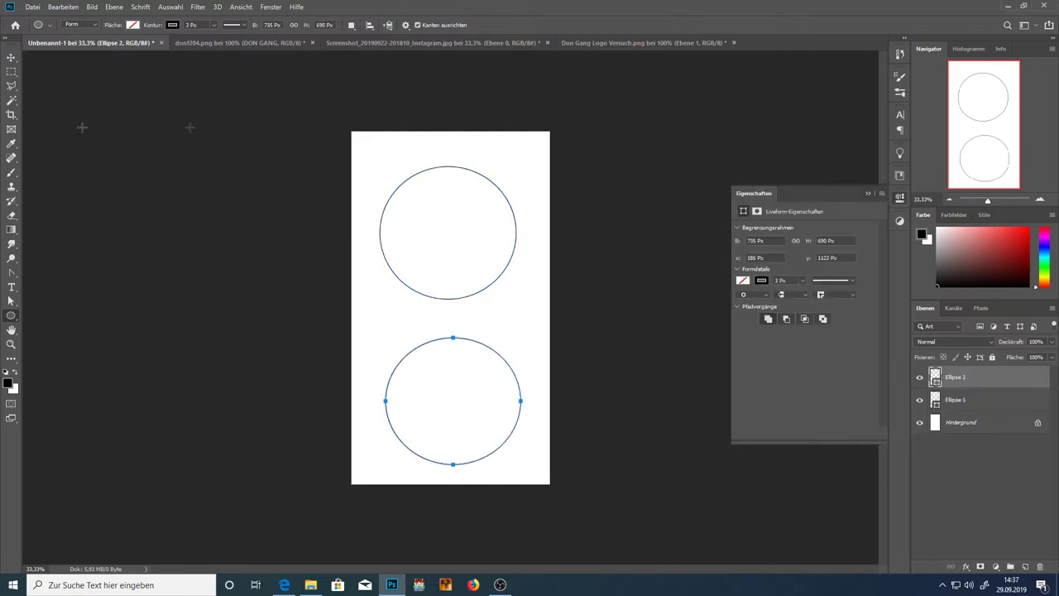
pyautogui.click(867, 194)
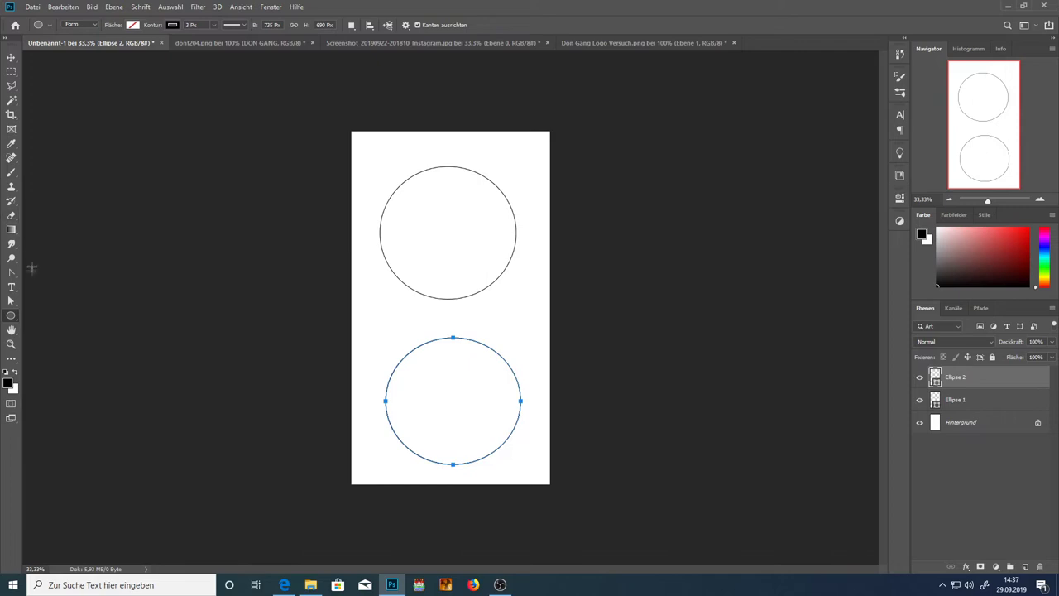
pyautogui.click(12, 301)
pyautogui.click(158, 298)
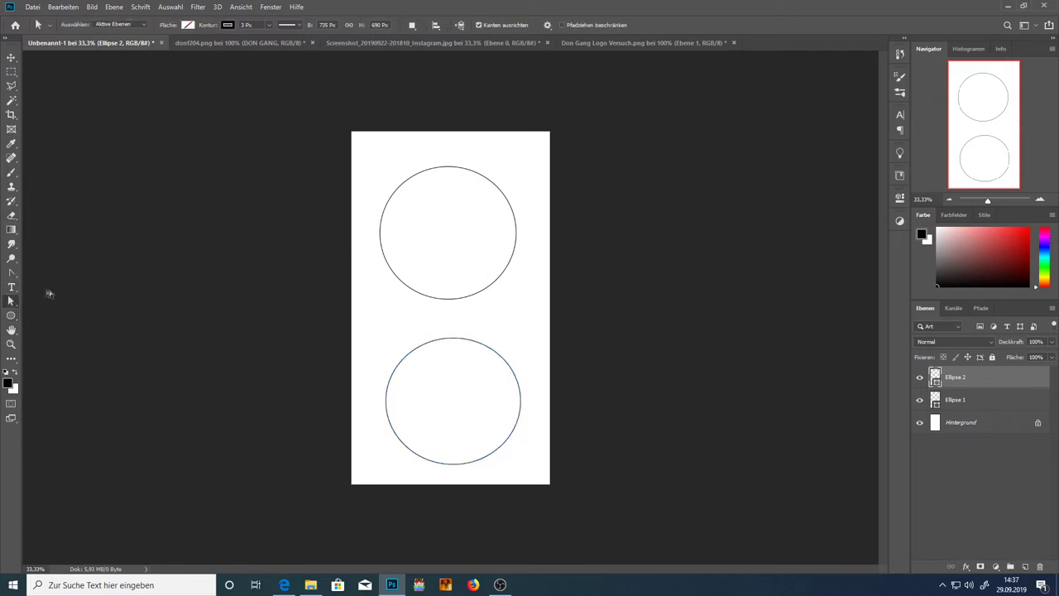
# - Add the text "Makerpendium.de" in black Arial Black at the upper edge of the upper circle
pyautogui.click(10, 287)
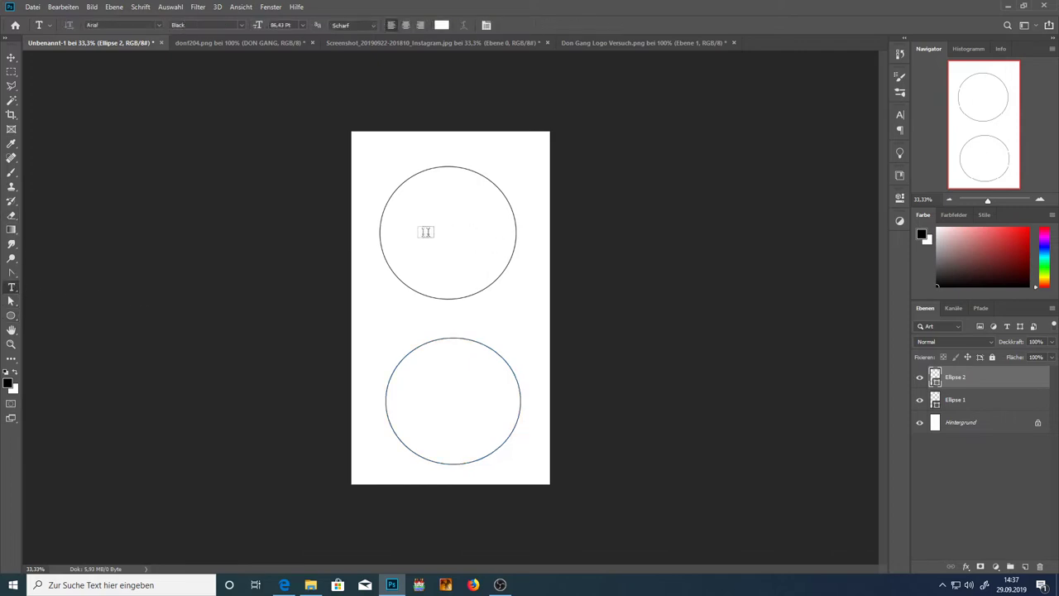
pyautogui.click(385, 174)
pyautogui.write('DON GANG')
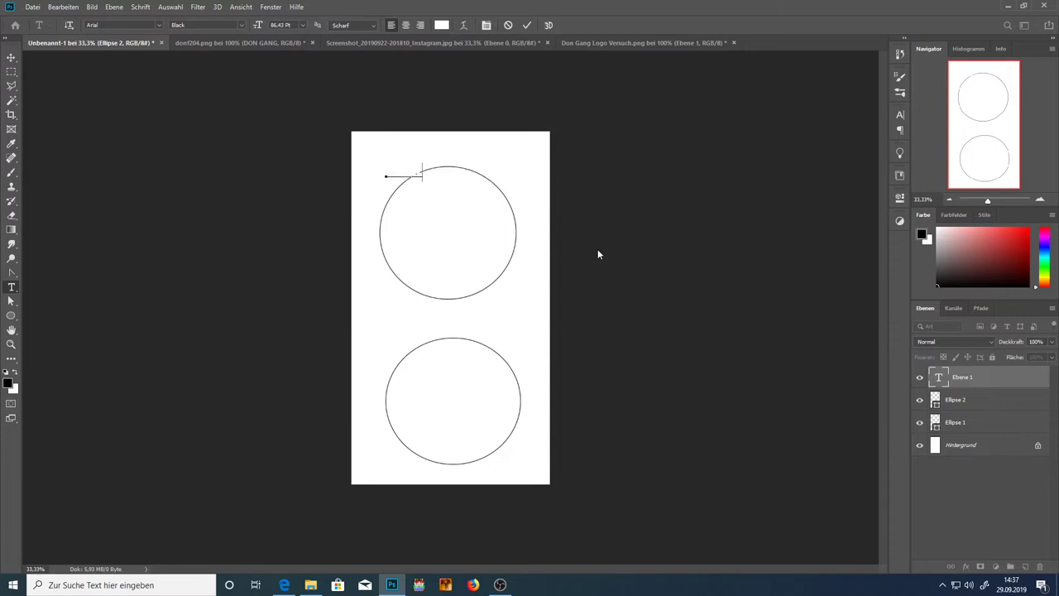
pyautogui.write('ANG')
pyautogui.hotkey('ctrl', 'a')
pyautogui.click(436, 25)
pyautogui.moveTo(662, 322); pyautogui.dragTo(630, 458)
pyautogui.click(916, 317)
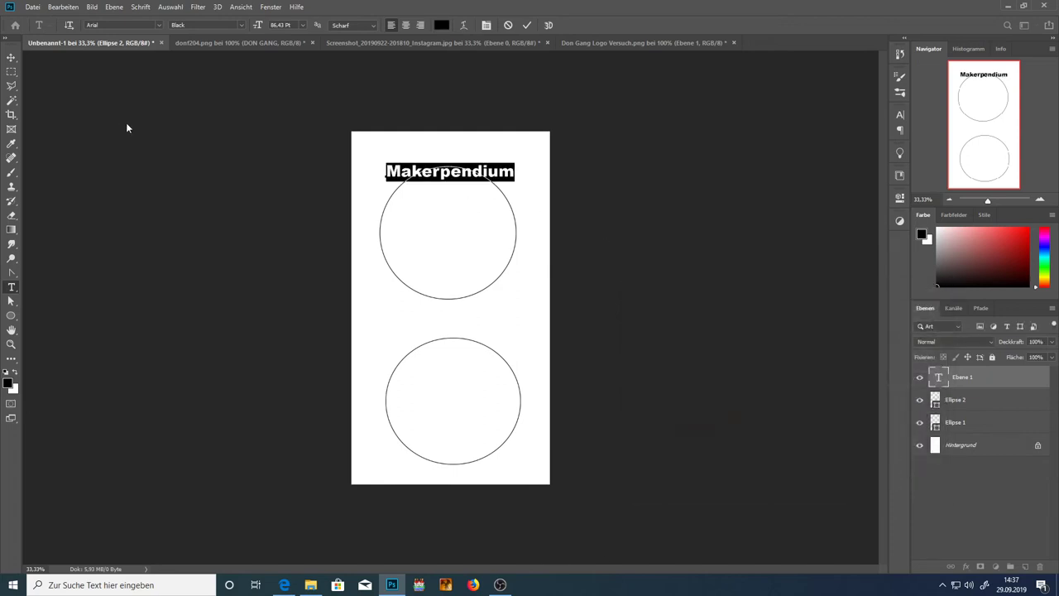
pyautogui.press('End')
pyautogui.write('.de')
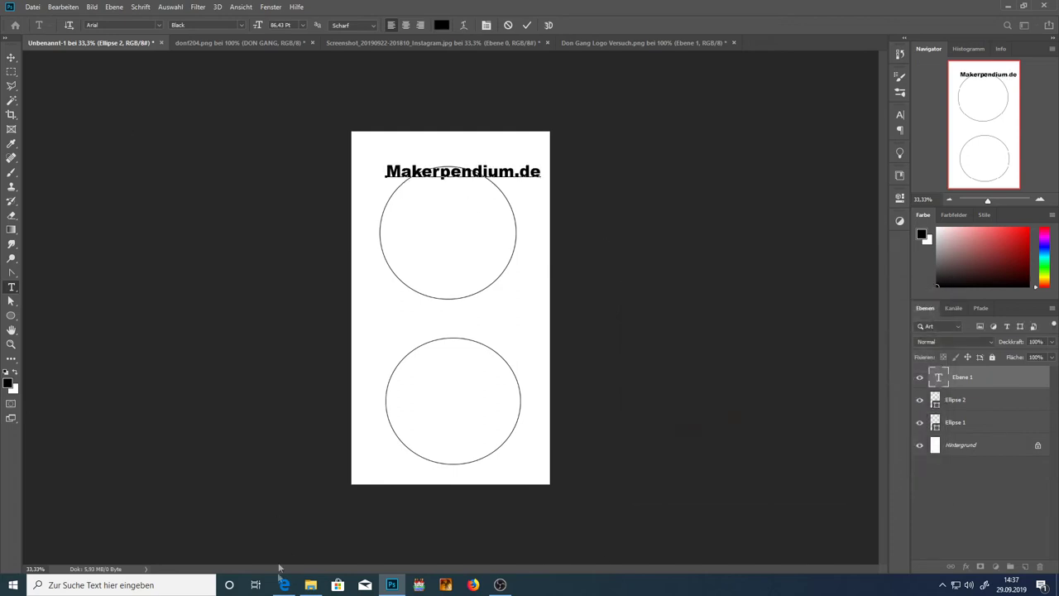
# - Move the "Makerpendium.de" text just above the upper circle, roughly centred over it
pyautogui.click(283, 584)
pyautogui.hotkey('alt', 'Tab')
pyautogui.click(11, 57)
pyautogui.moveTo(410, 176)
pyautogui.mouseDown()
pyautogui.moveTo(392, 157)
pyautogui.moveTo(401, 160)
pyautogui.mouseUp()
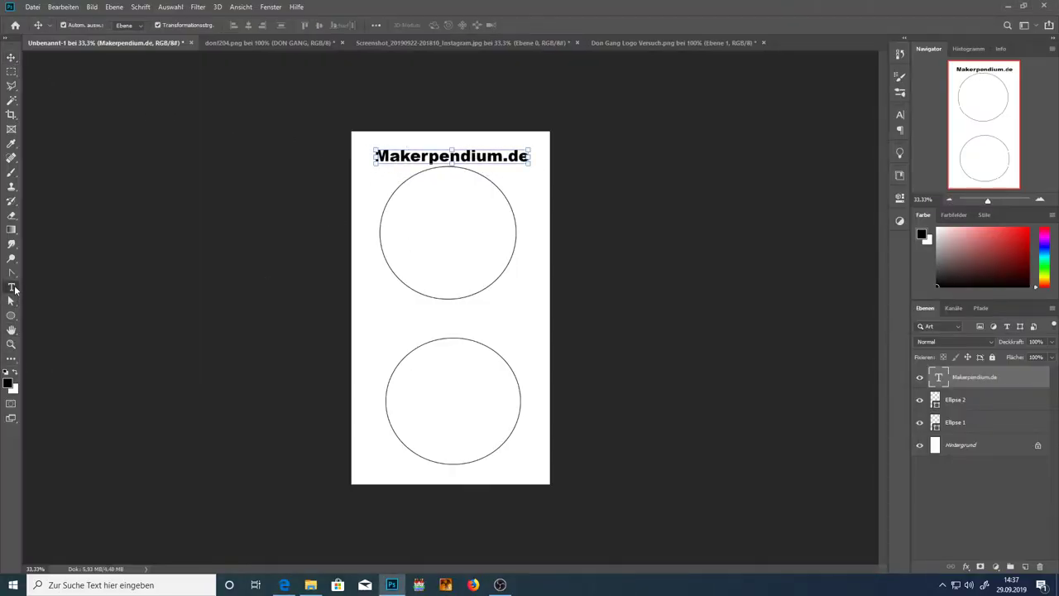
# - Add the text "RPGMaker-MV.de" below the lower circle and centre it roughly under the circle
pyautogui.click(11, 287)
pyautogui.click(370, 476)
pyautogui.write('RPGMaker-MV.de')
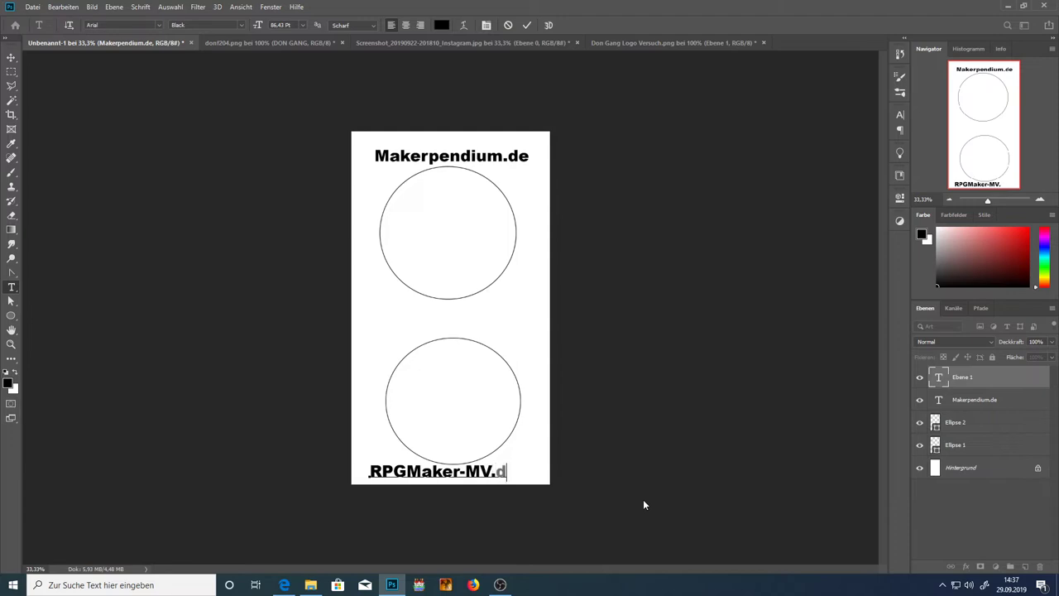
pyautogui.click(11, 57)
pyautogui.moveTo(398, 470); pyautogui.dragTo(408, 472)
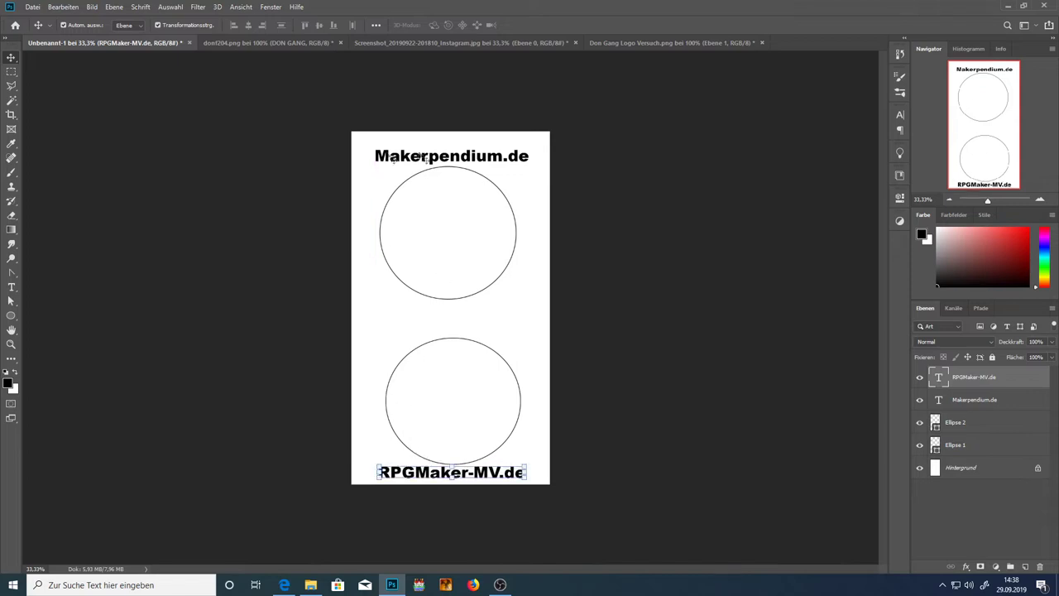
# - Switch to Edge, skim Makerpendium's Szenen-Chronik page and return to the main page
pyautogui.click(284, 584)
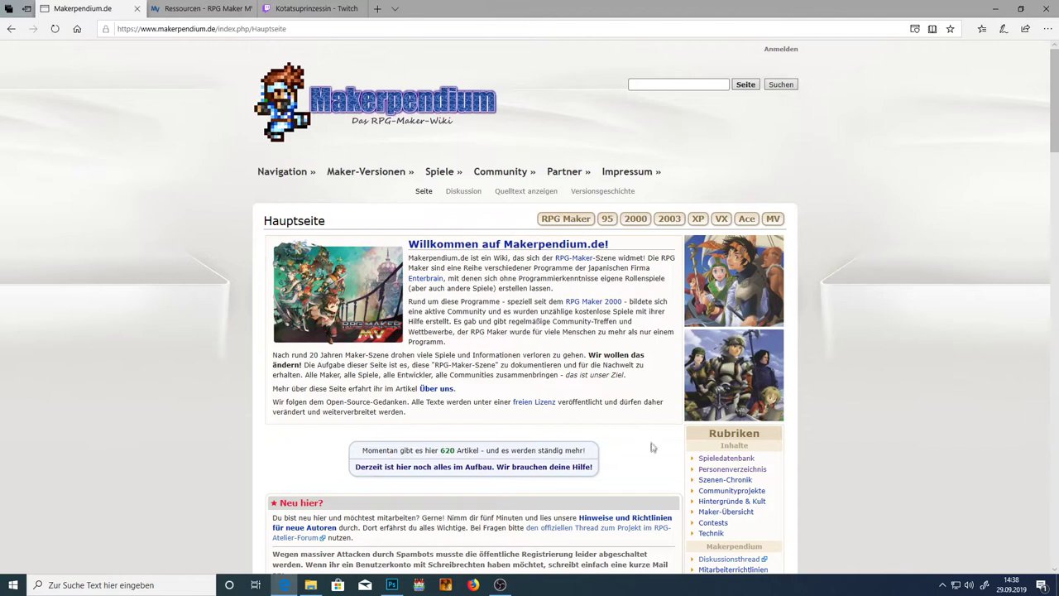
pyautogui.click(741, 480)
pyautogui.scroll(-6, 521, 264)
pyautogui.scroll(10, 521, 263)
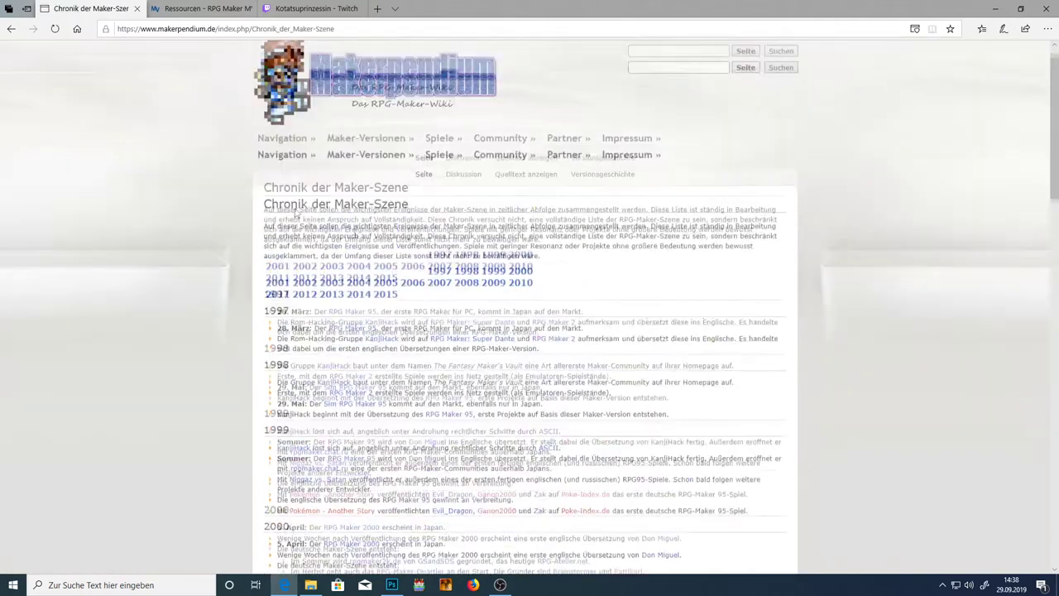
pyautogui.hotkey('alt', 'Left')
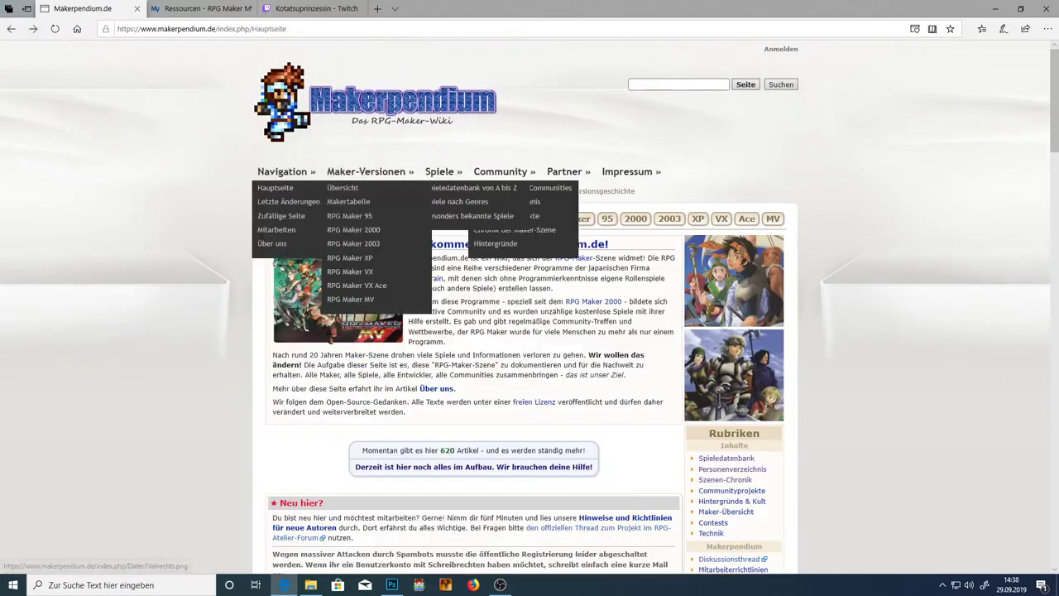
# - Skim the alphabetical game list in Makerpendium's Spieledatenbank and return to the main page
pyautogui.click(726, 460)
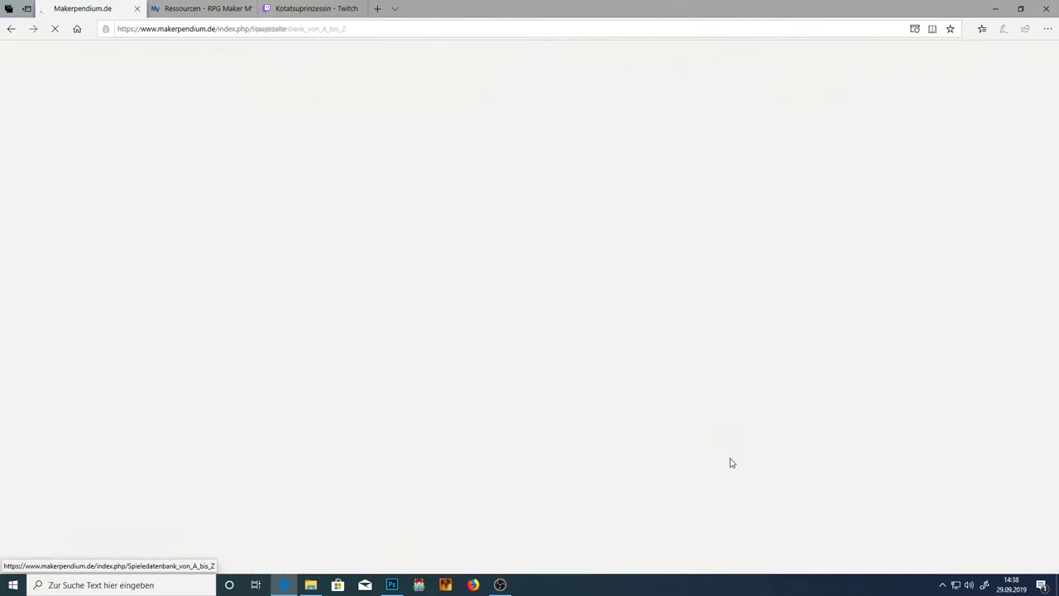
pyautogui.scroll(-5, 561, 418)
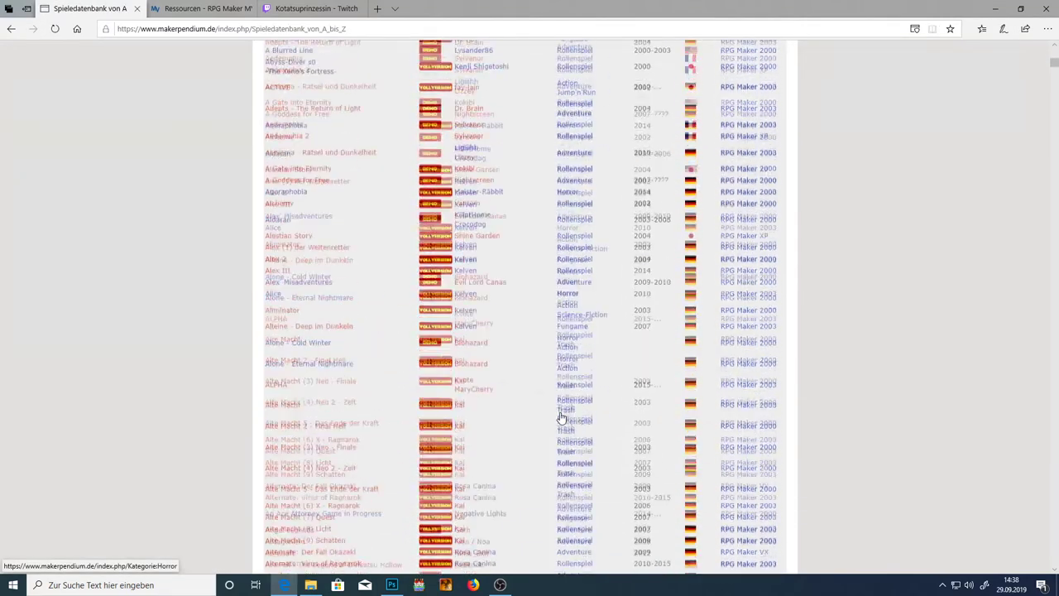
pyautogui.scroll(8, 561, 418)
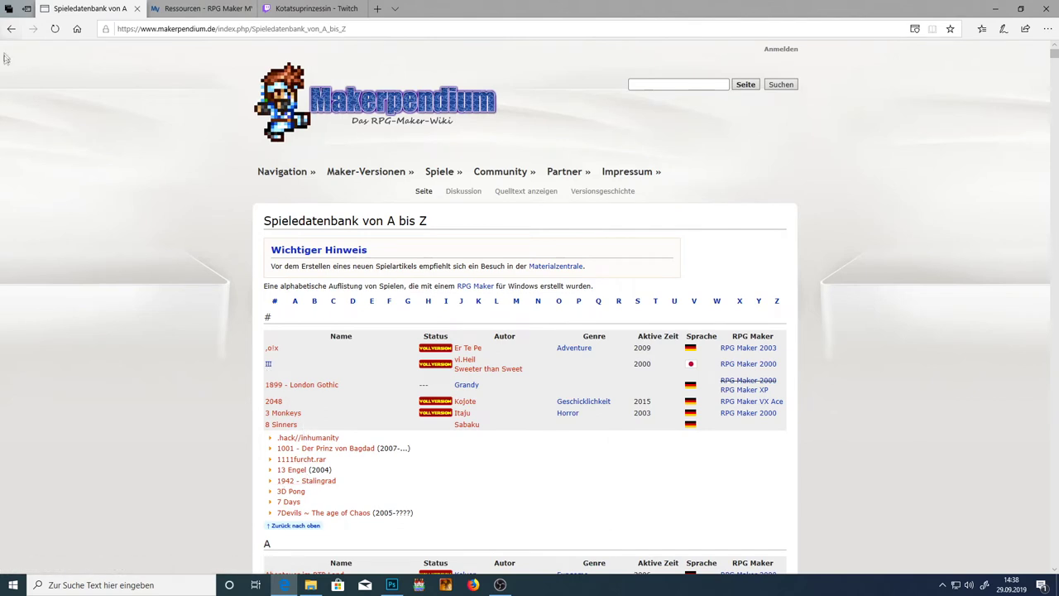
pyautogui.click(10, 28)
# - Open the video tutorial creator's entry under D in the Personenverzeichnis and highlight the name on that page
pyautogui.click(747, 470)
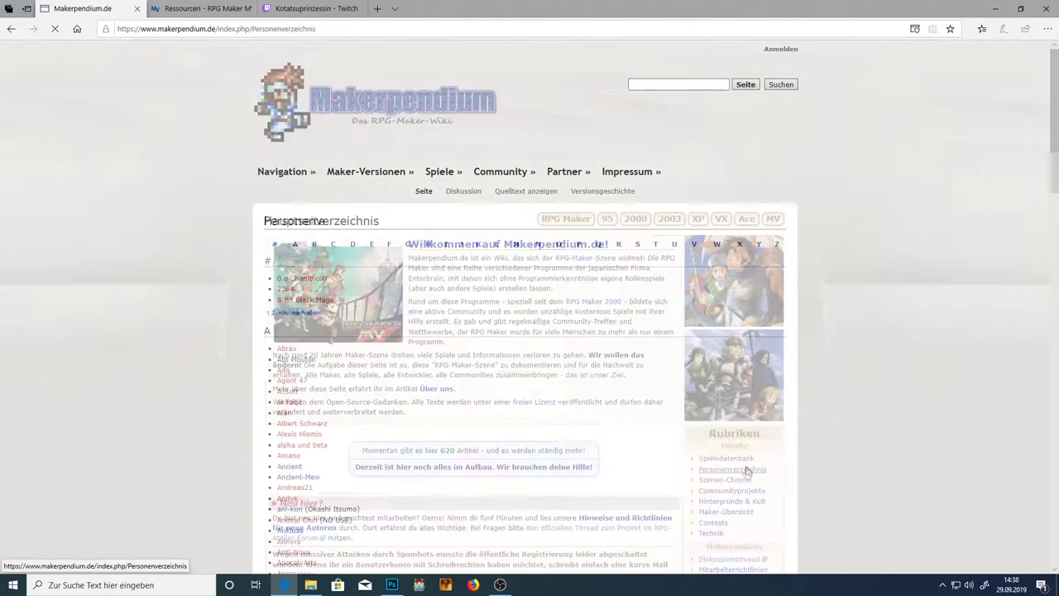
pyautogui.scroll(-10, 418, 323)
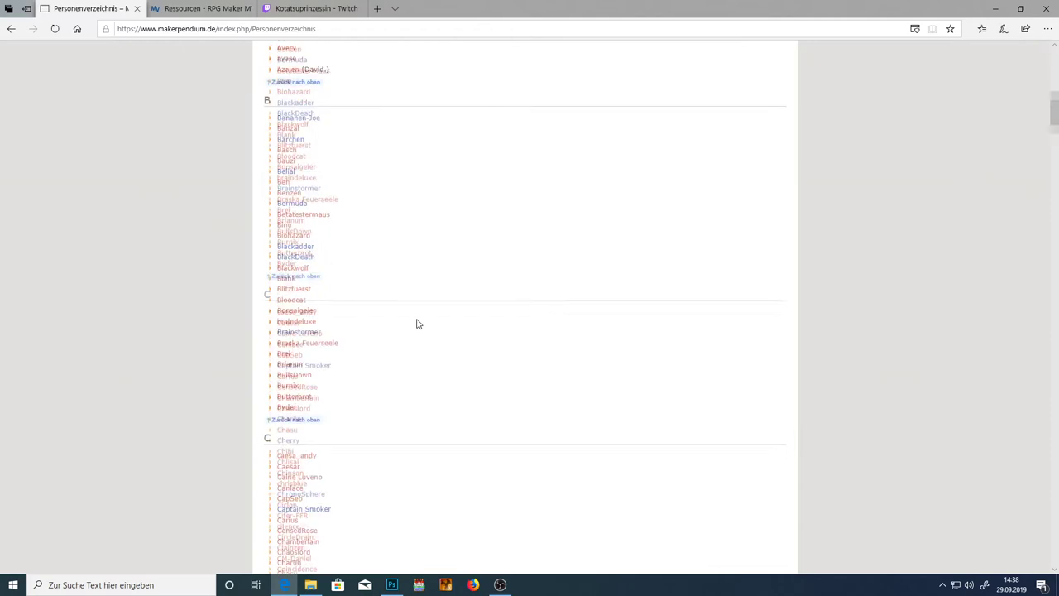
pyautogui.scroll(15, 418, 323)
pyautogui.scroll(-8, 360, 319)
pyautogui.scroll(-20, 359, 320)
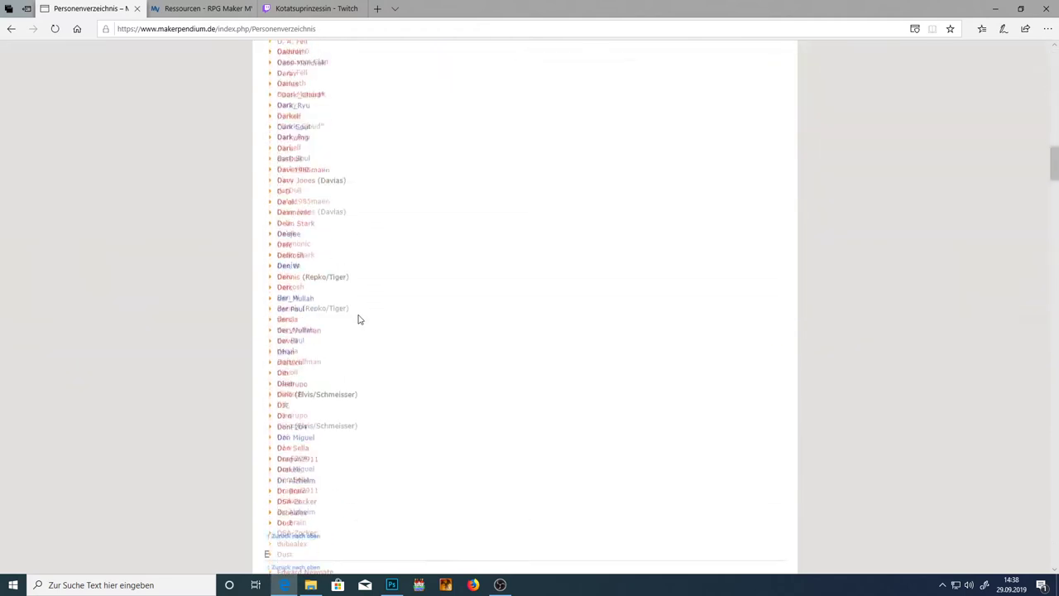
pyautogui.scroll(20, 360, 319)
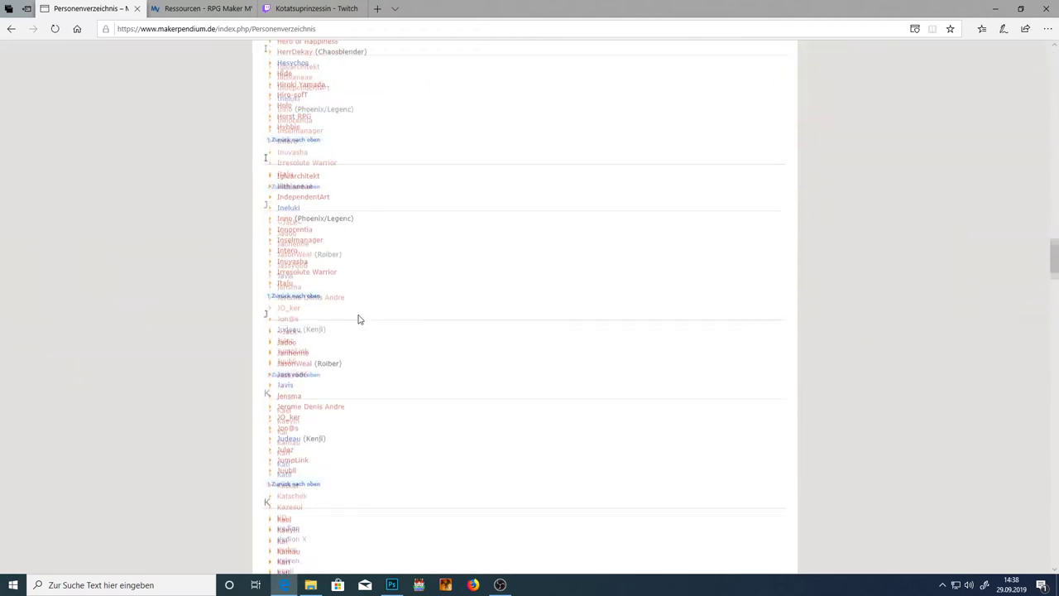
pyautogui.scroll(4, 360, 319)
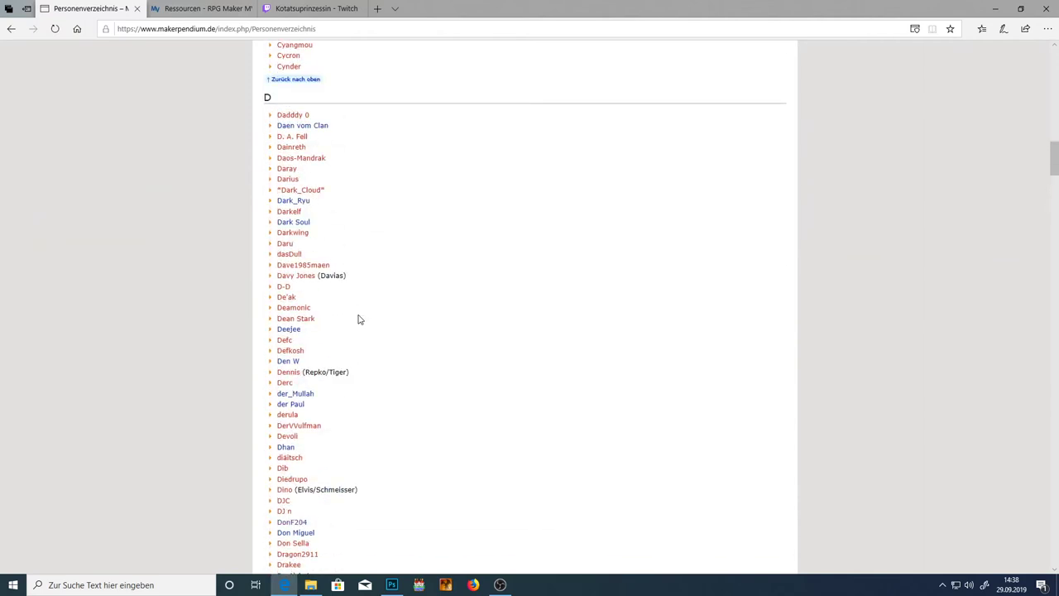
pyautogui.scroll(-1, 305, 468)
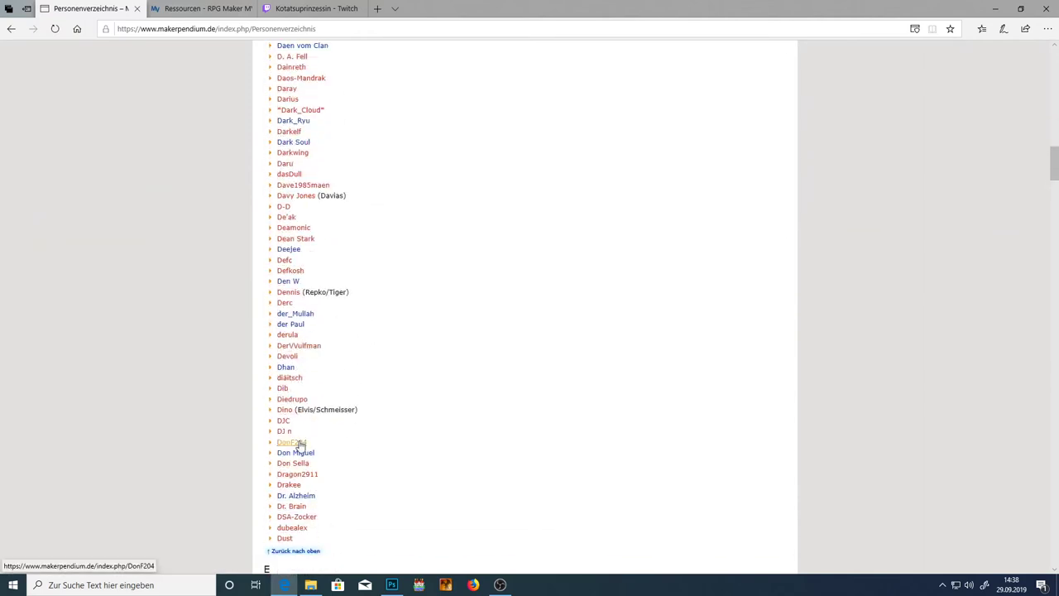
pyautogui.click(295, 442)
pyautogui.moveTo(268, 216); pyautogui.dragTo(356, 231)
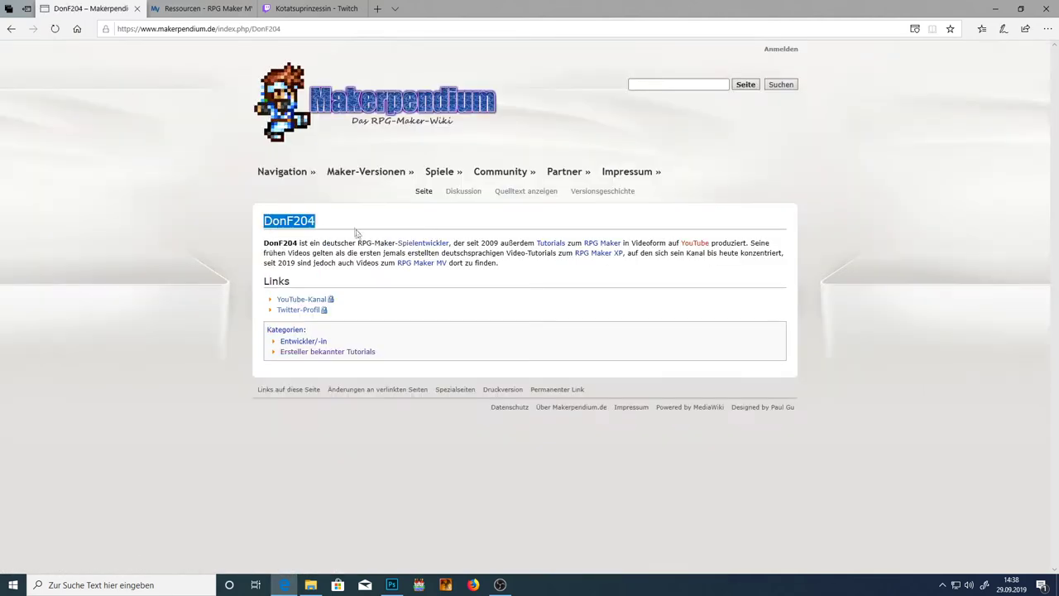
pyautogui.moveTo(275, 242); pyautogui.dragTo(283, 244)
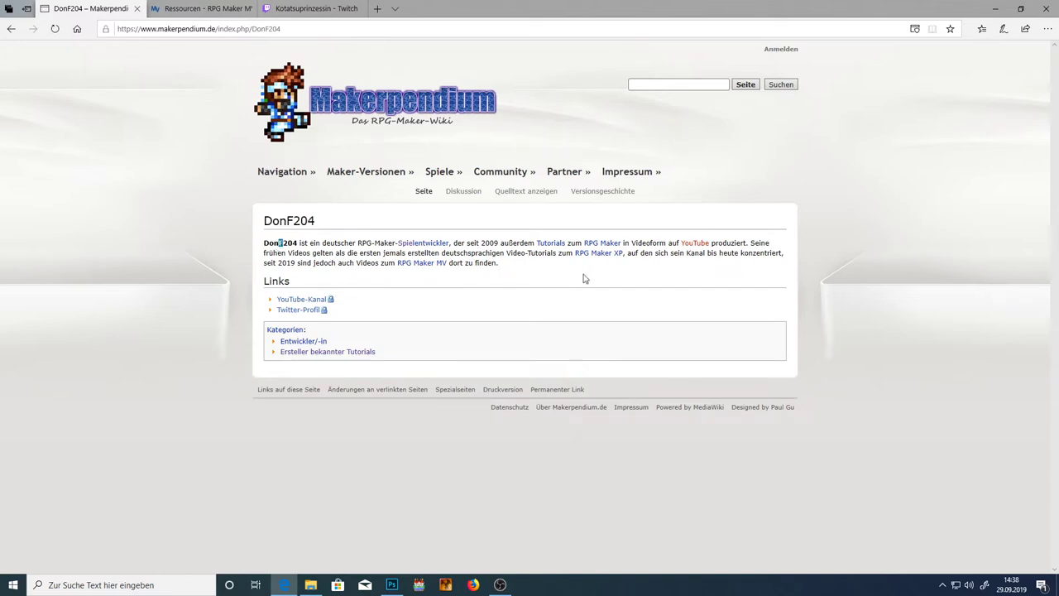
# - Return to the Makerpendium main page and highlight the number of articles in the info box
pyautogui.click(12, 30)
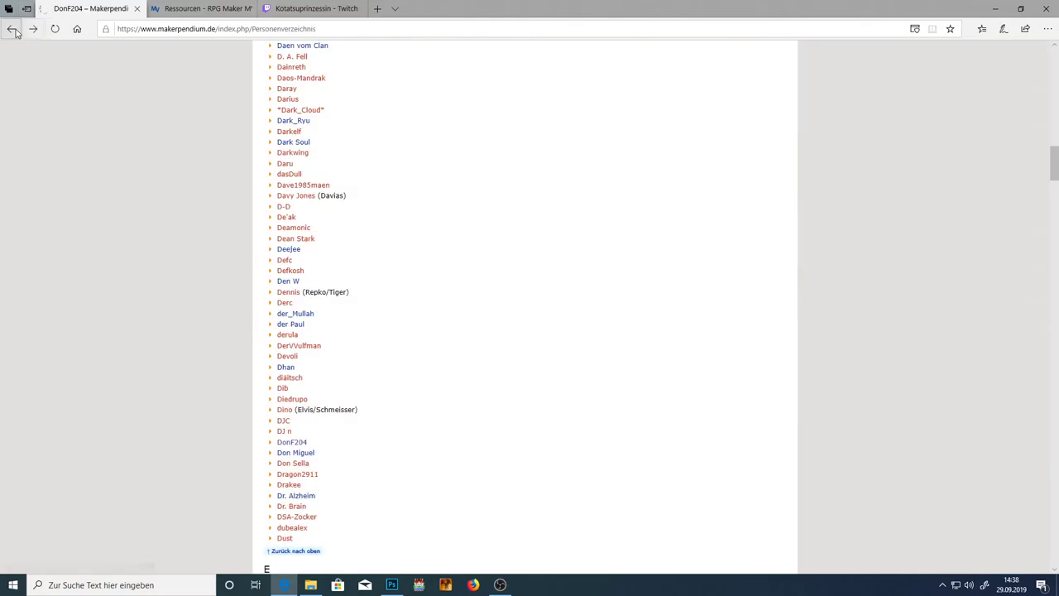
pyautogui.click(13, 30)
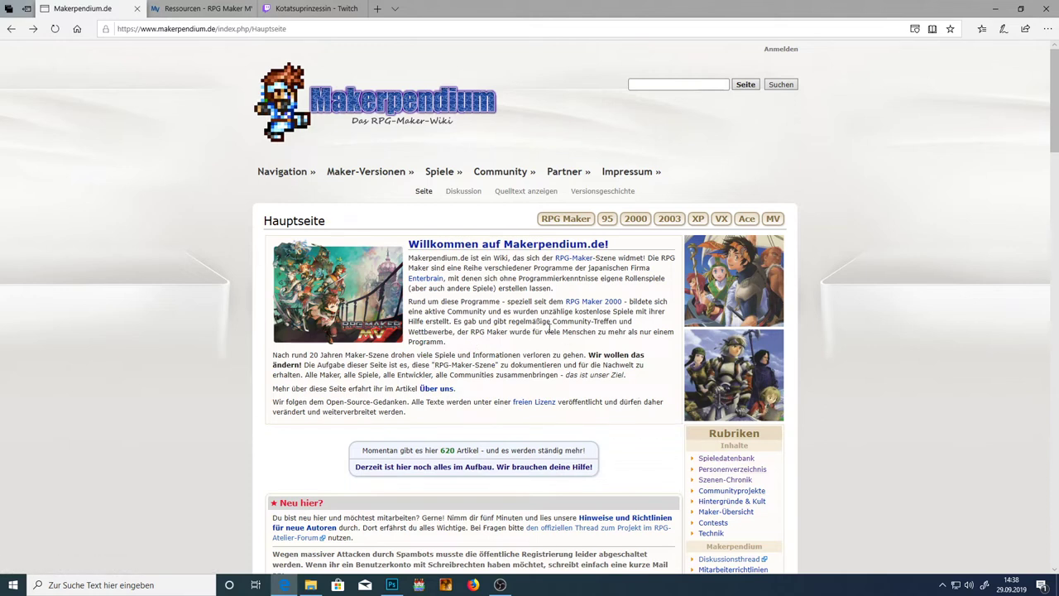
pyautogui.moveTo(439, 448); pyautogui.dragTo(469, 450)
pyautogui.click(470, 447)
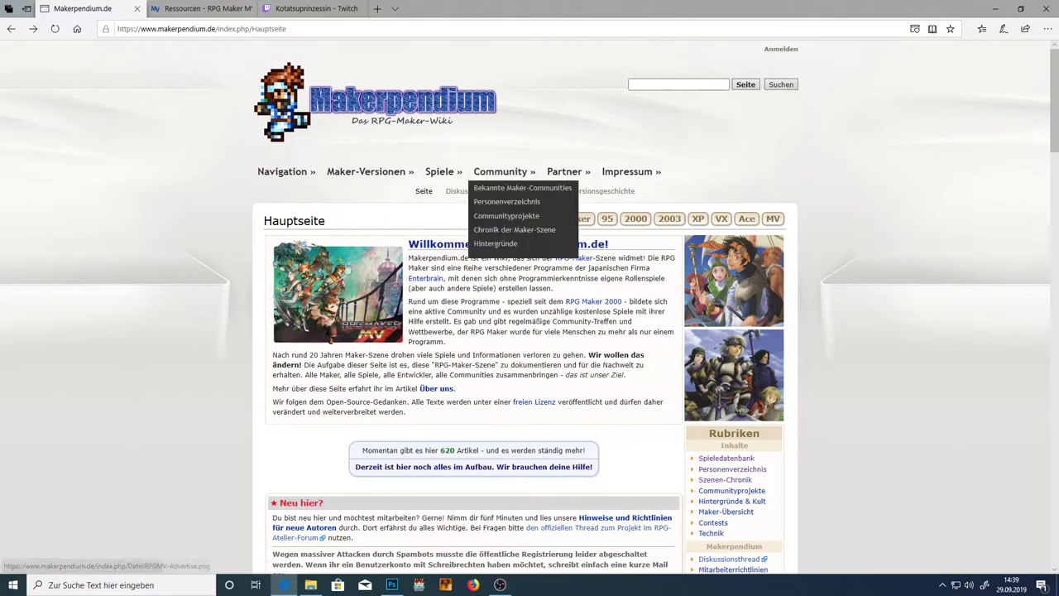
# - Show the Ressourcen page of the RPG Maker MV community site
pyautogui.click(212, 10)
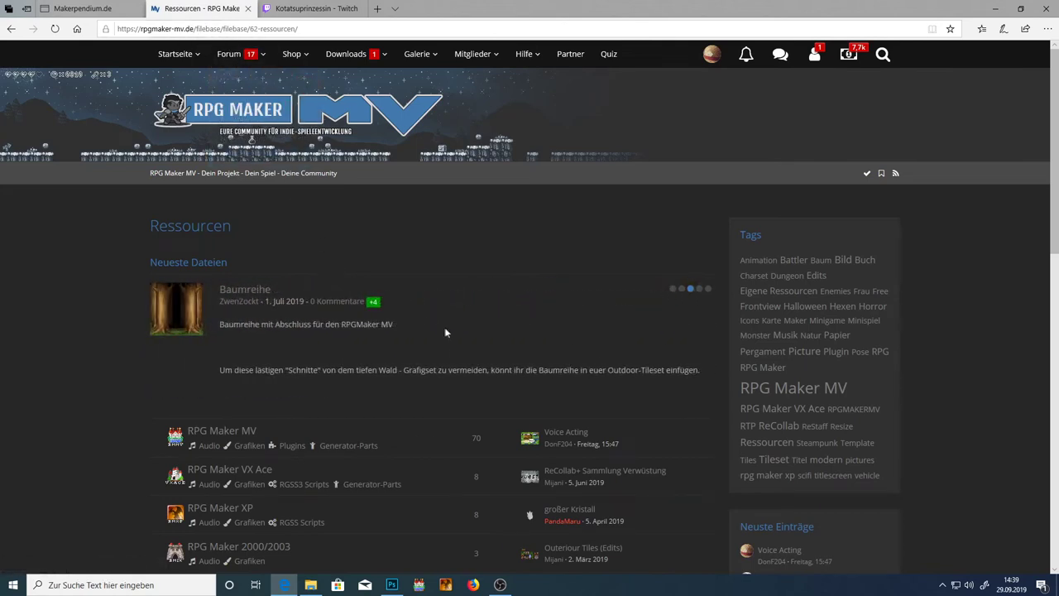
# - Show the Spiele-Datenbank of the RPG Maker MV community site and view its Demos, Gelegenheitsspiele and Vollversionen categories
pyautogui.moveTo(366, 59)
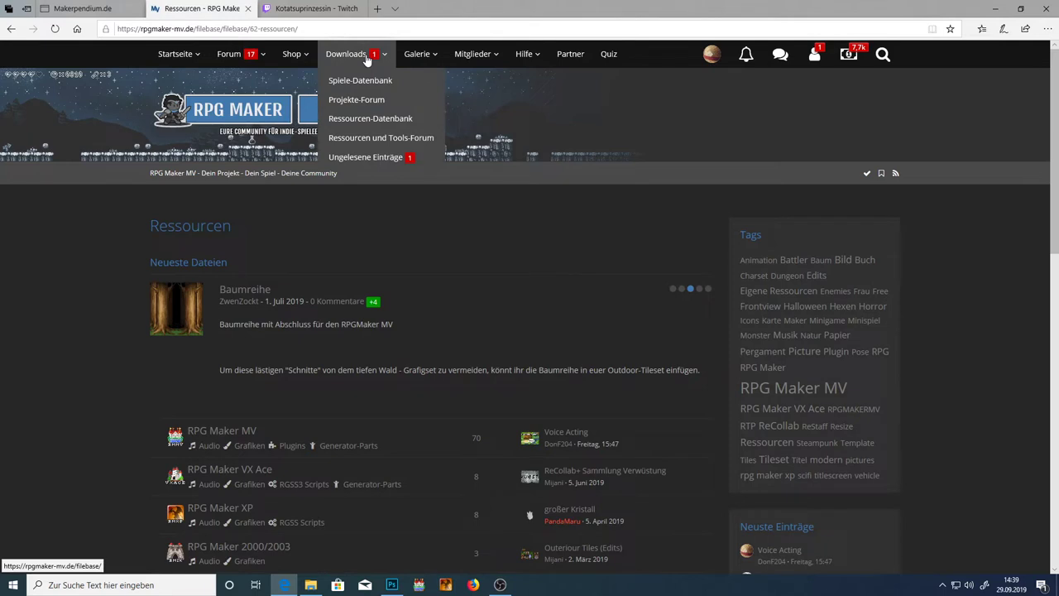
pyautogui.click(361, 82)
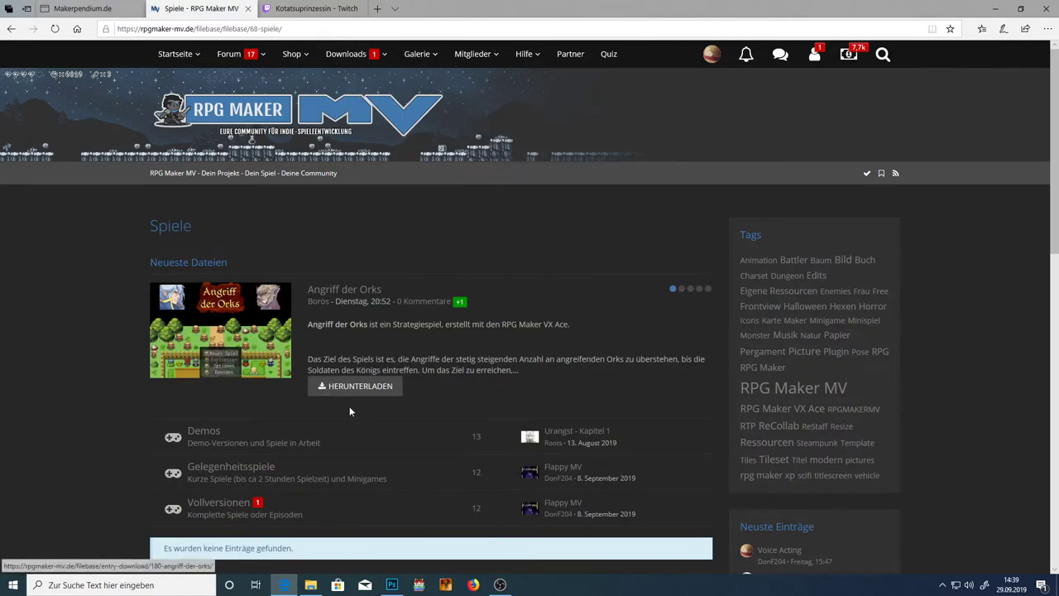
pyautogui.scroll(-2, 349, 411)
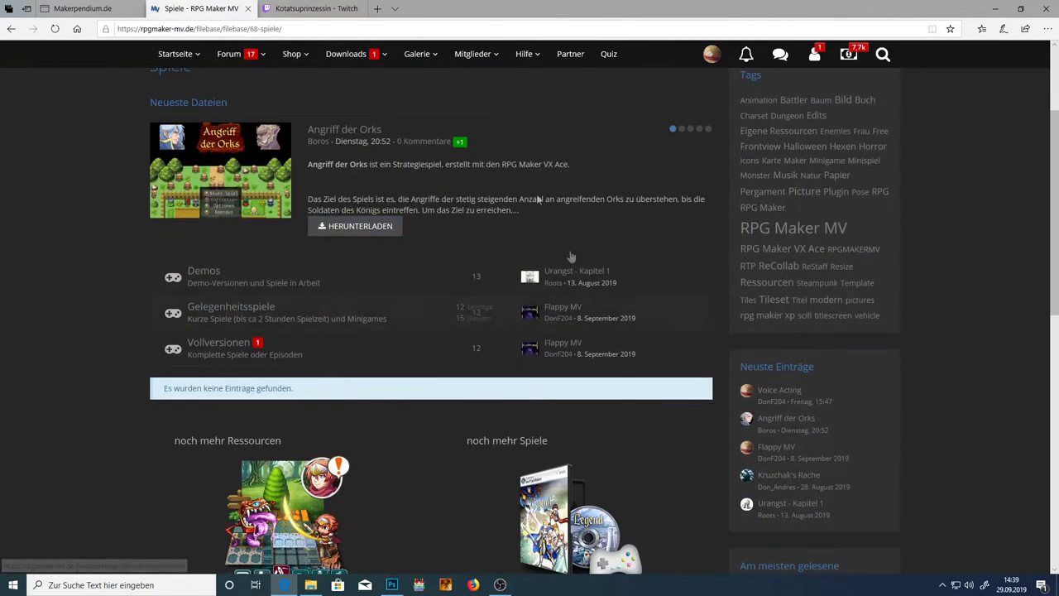
# - Browse the Ressourcen-Datenbank and open the Plugins category listed under RPG Maker MV
pyautogui.moveTo(356, 73)
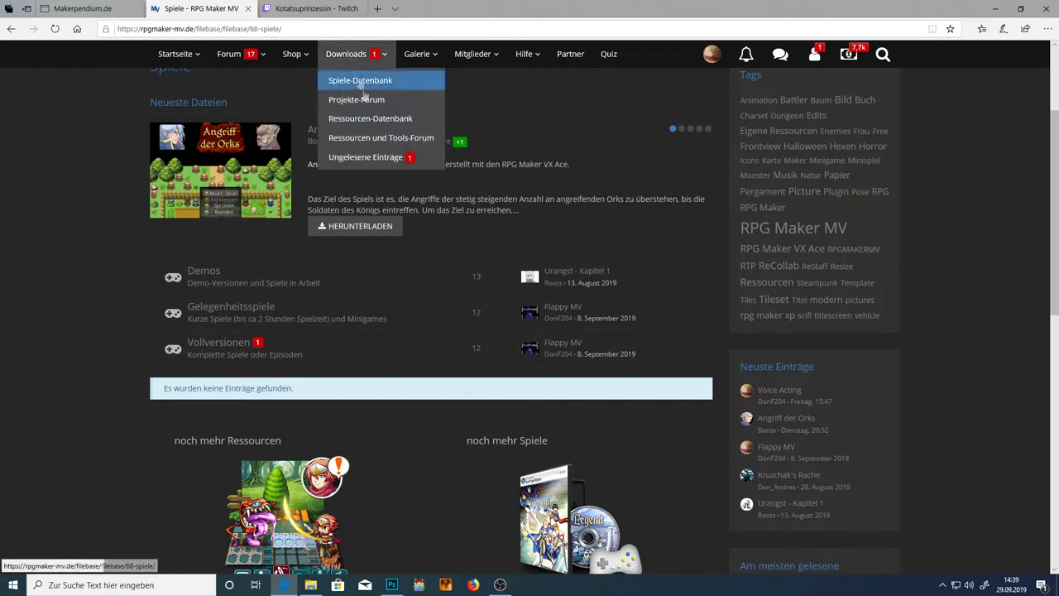
pyautogui.click(373, 126)
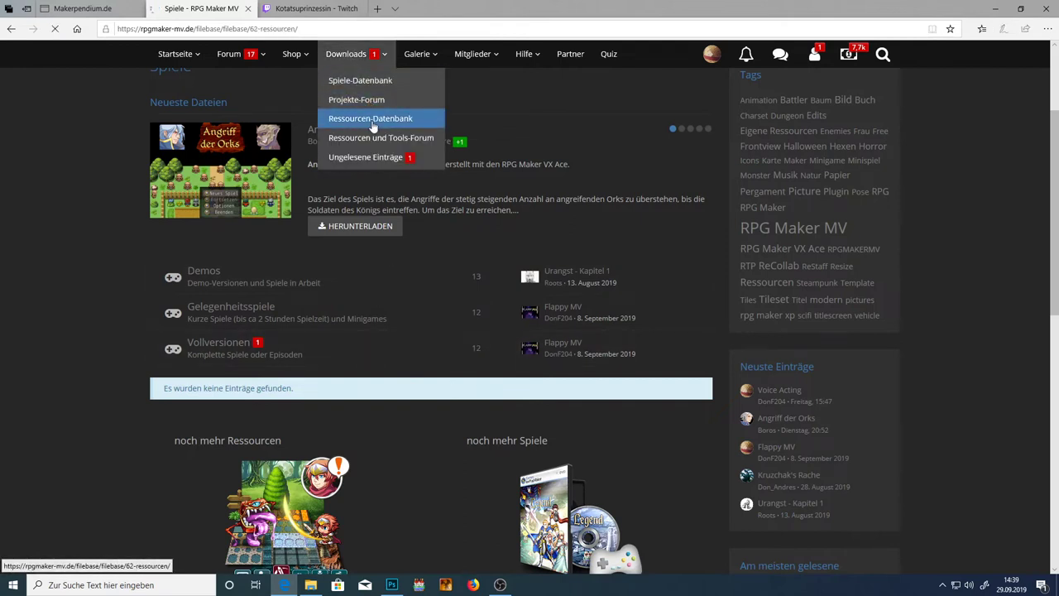
pyautogui.scroll(-3, 274, 383)
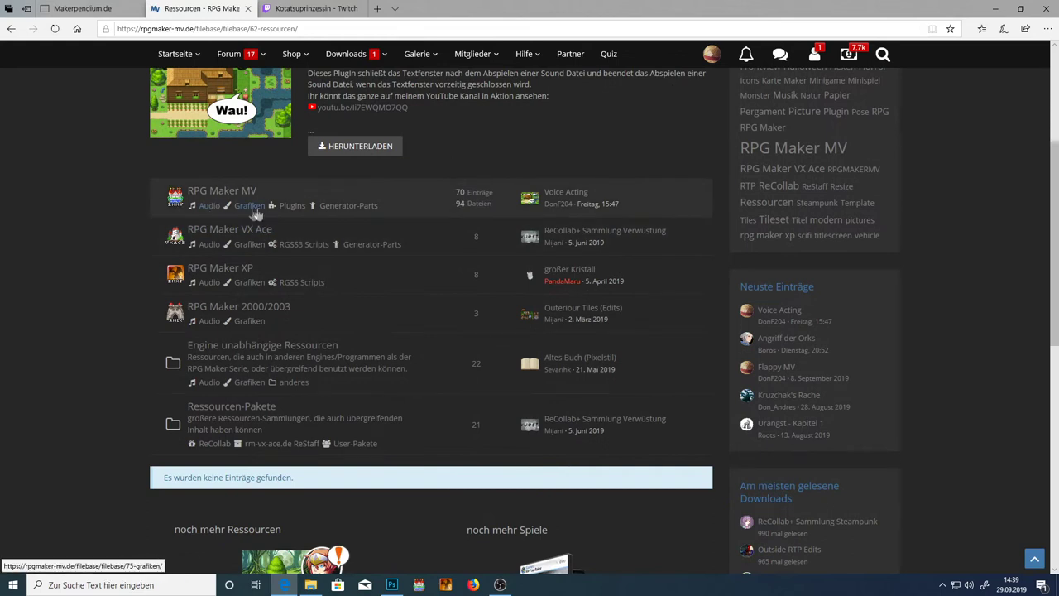
pyautogui.click(287, 213)
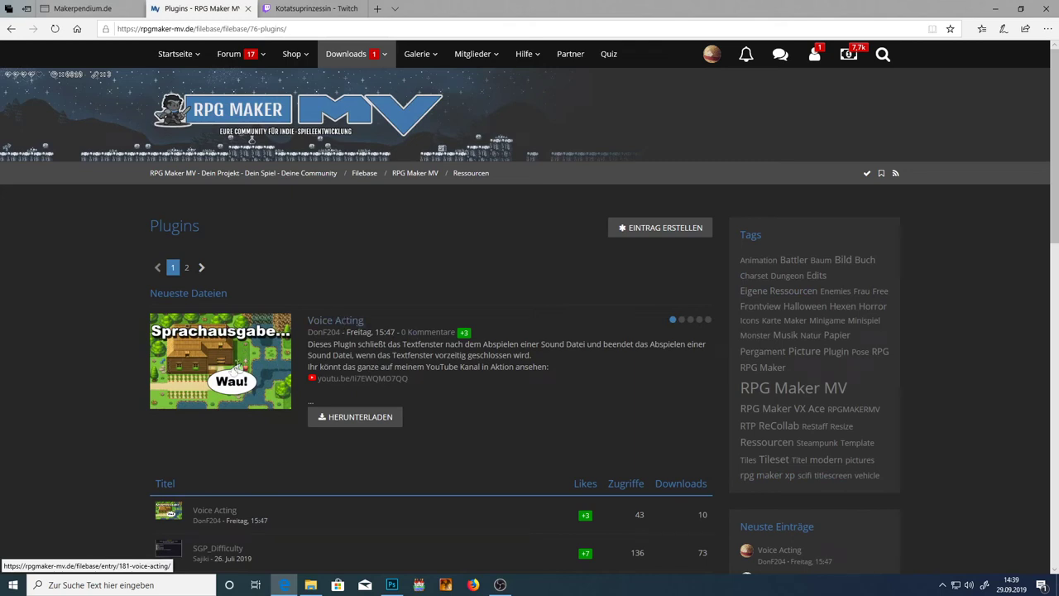
# - Open the Flappy MV entry from the Spiele-Datenbank's Vollversionen row, and go back to the Plugins page
pyautogui.moveTo(364, 56)
pyautogui.click(369, 85)
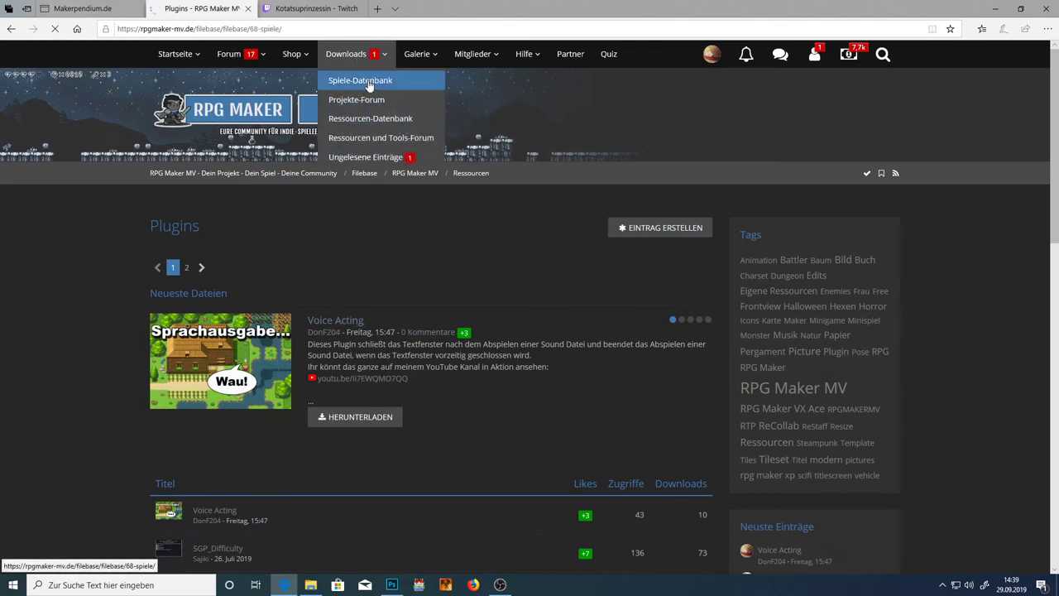
pyautogui.scroll(-1, 210, 398)
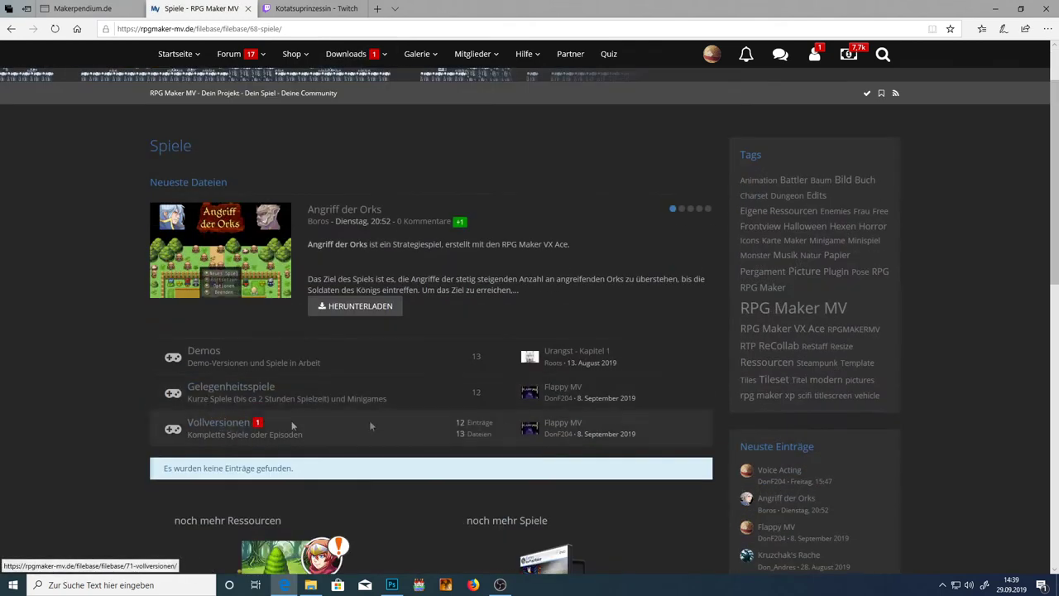
pyautogui.click(573, 423)
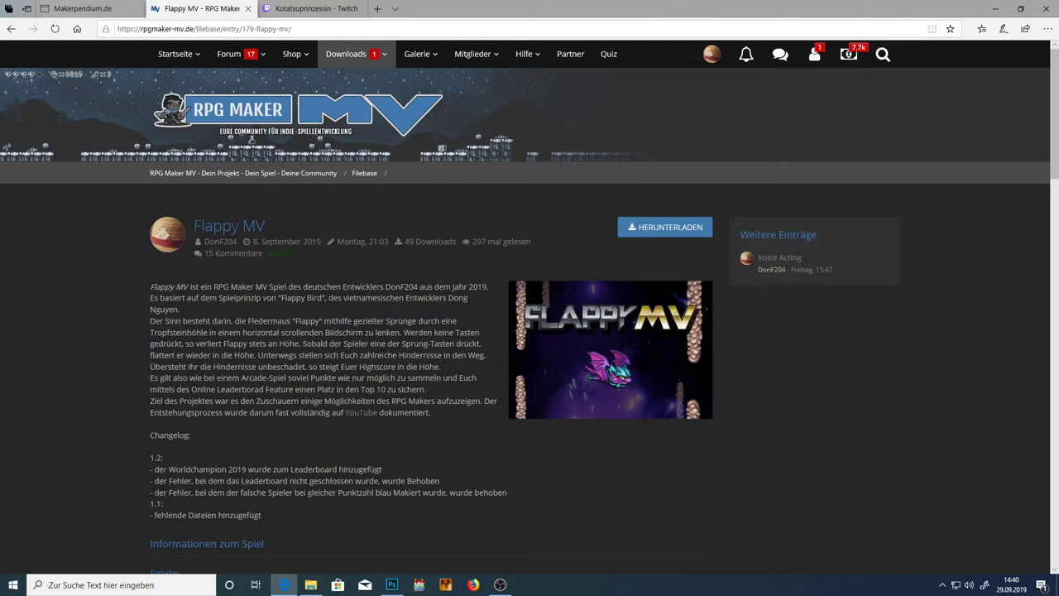
pyautogui.click(10, 30)
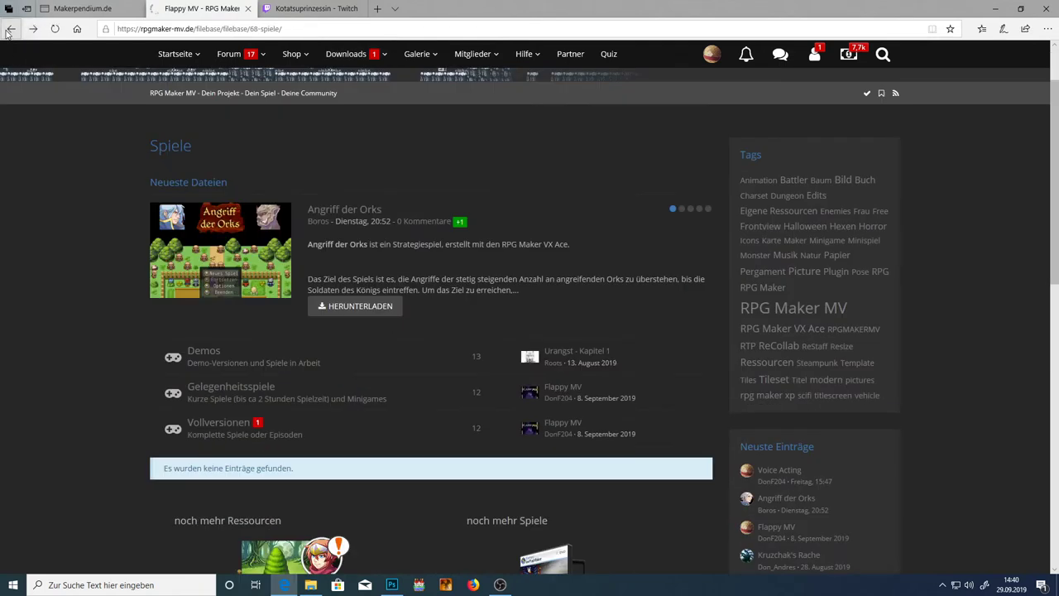
pyautogui.click(10, 29)
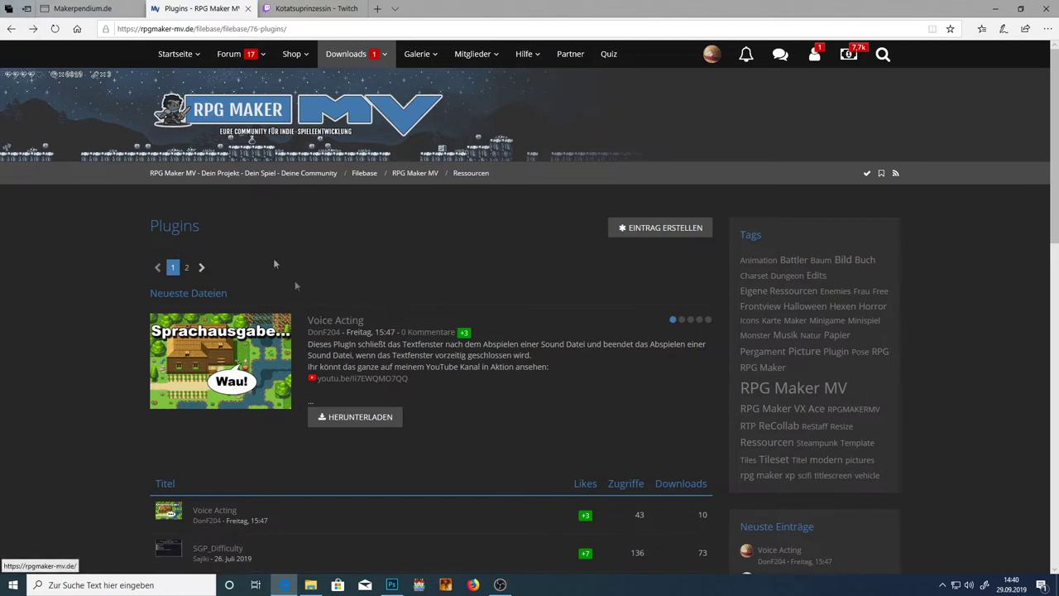
# - Show the community site's Forum overview briefly, and return to the Plugins page to skim its list
pyautogui.click(228, 53)
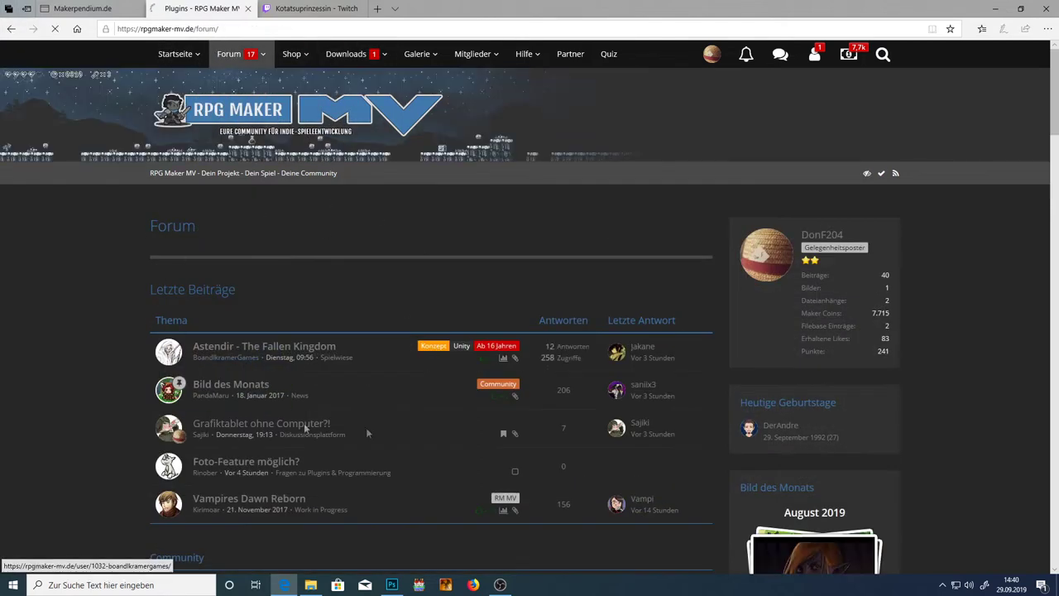
pyautogui.click(10, 30)
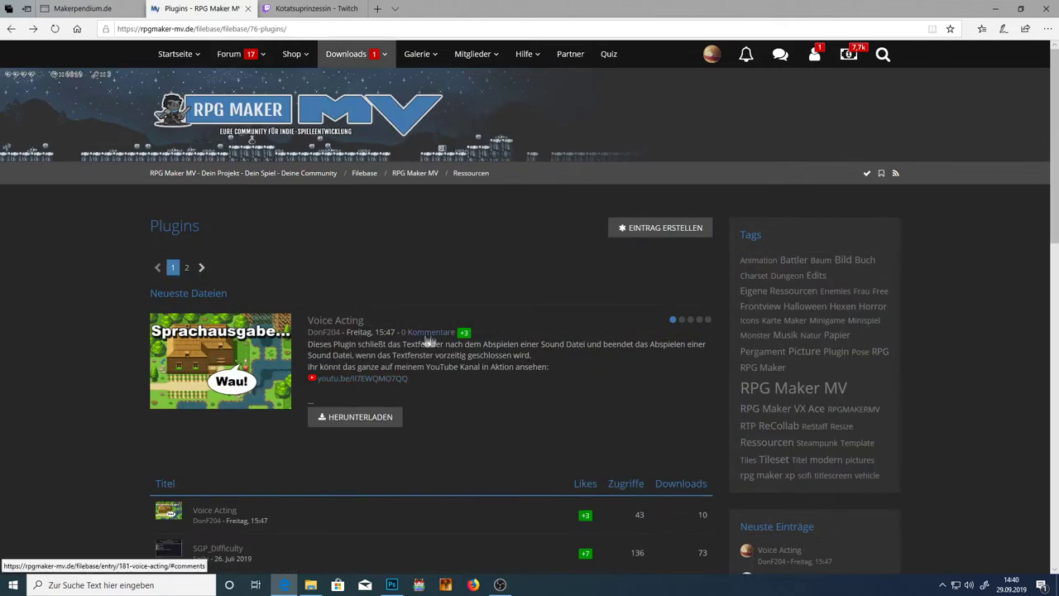
pyautogui.scroll(-6, 457, 417)
pyautogui.scroll(6, 457, 417)
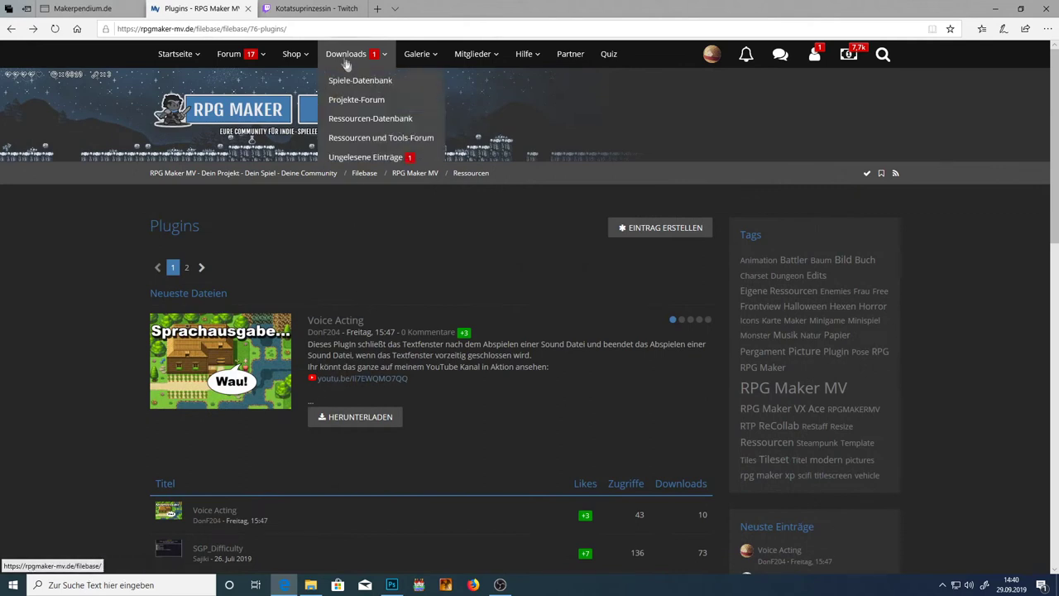
# - Switch to the Makerpendium site and skim its Spieledatenbank von A bis Z
pyautogui.moveTo(159, 43)
pyautogui.click(107, 9)
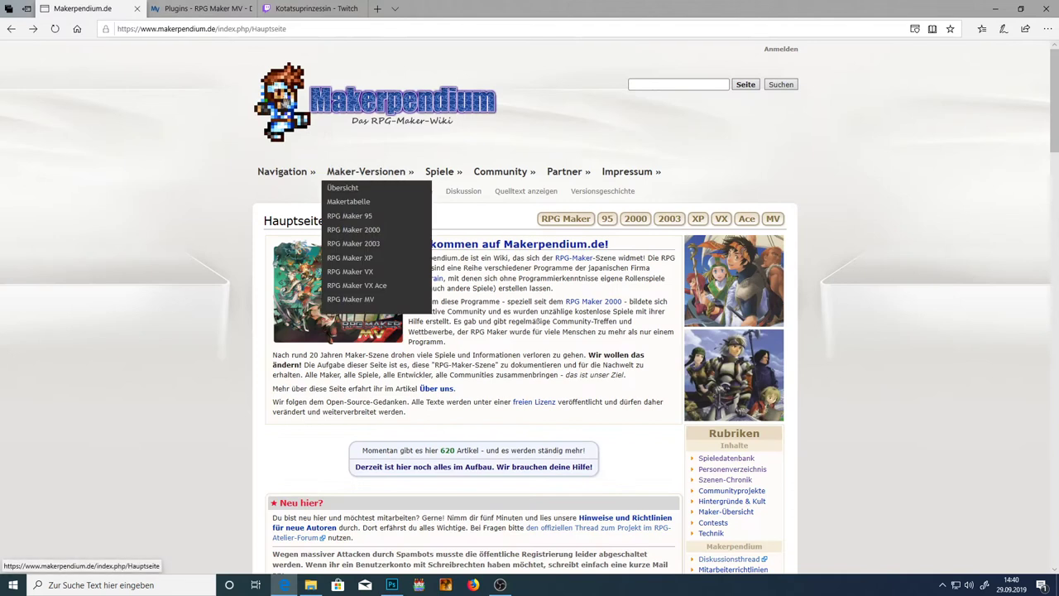
pyautogui.click(173, 8)
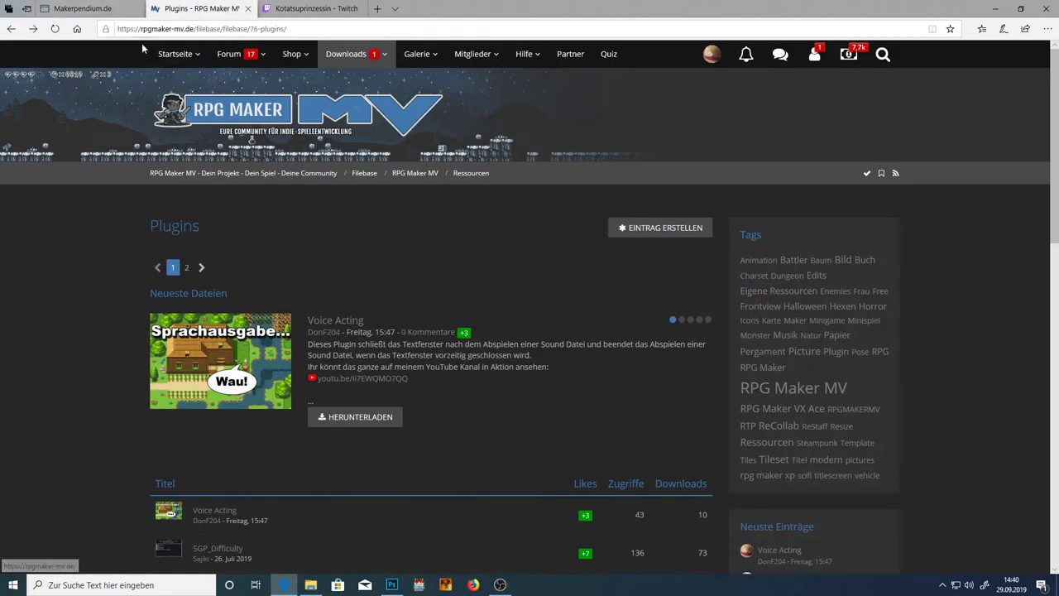
pyautogui.click(100, 10)
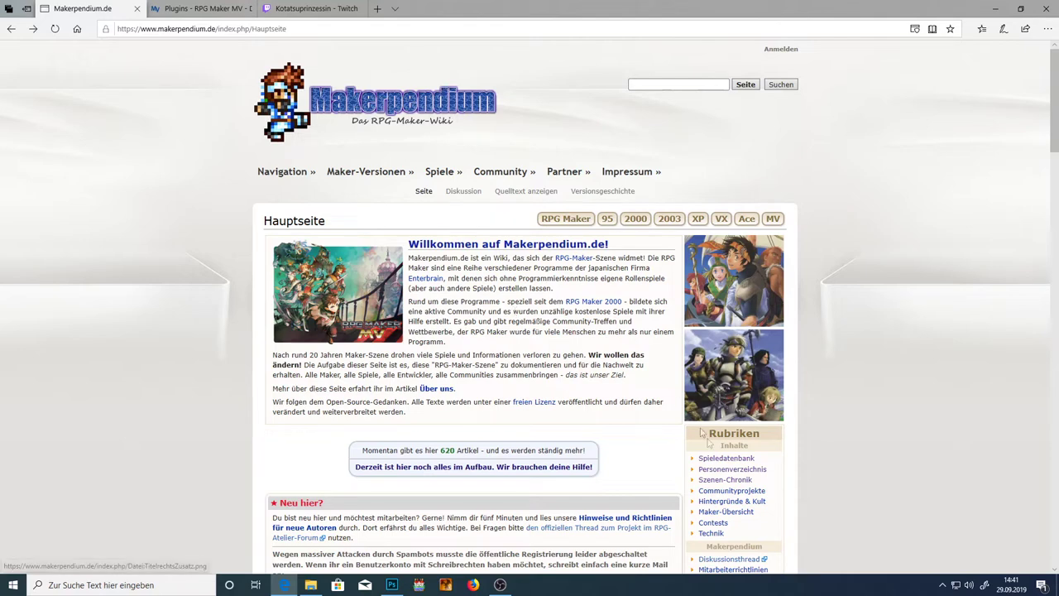
pyautogui.click(718, 461)
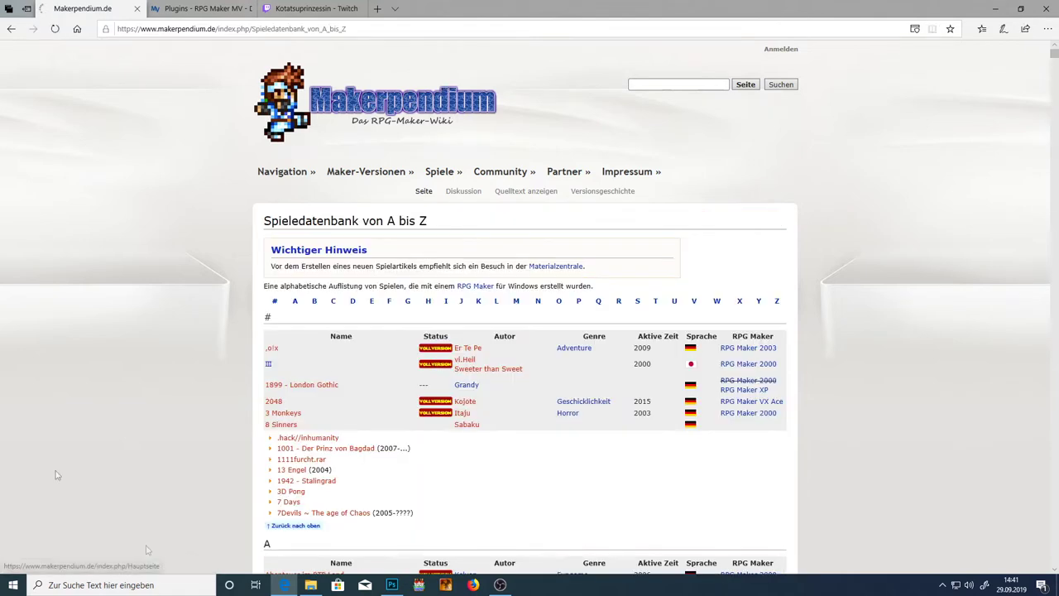
pyautogui.scroll(-15, 541, 303)
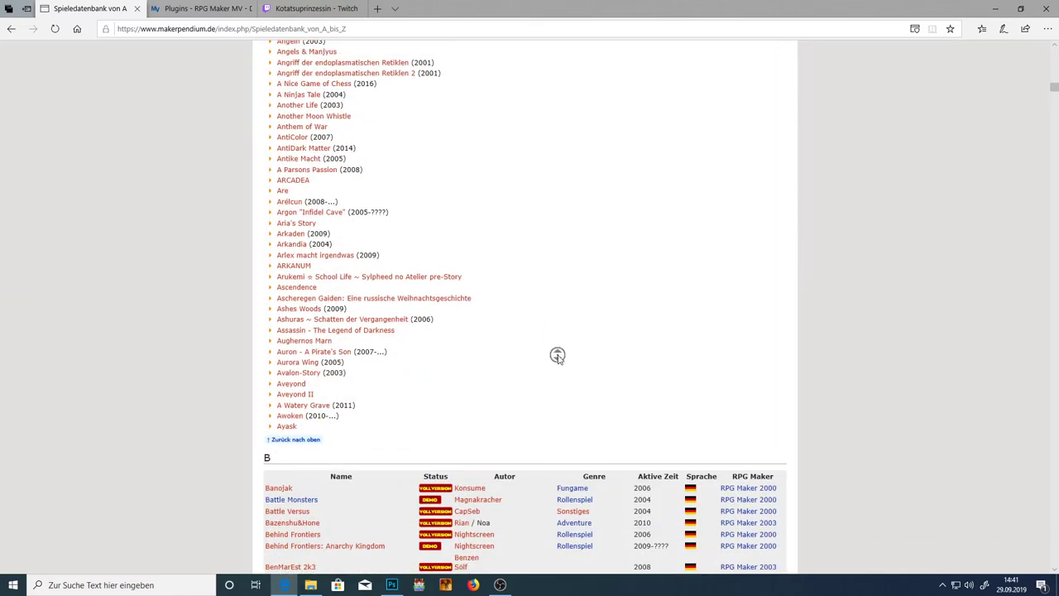
pyautogui.scroll(15, 558, 354)
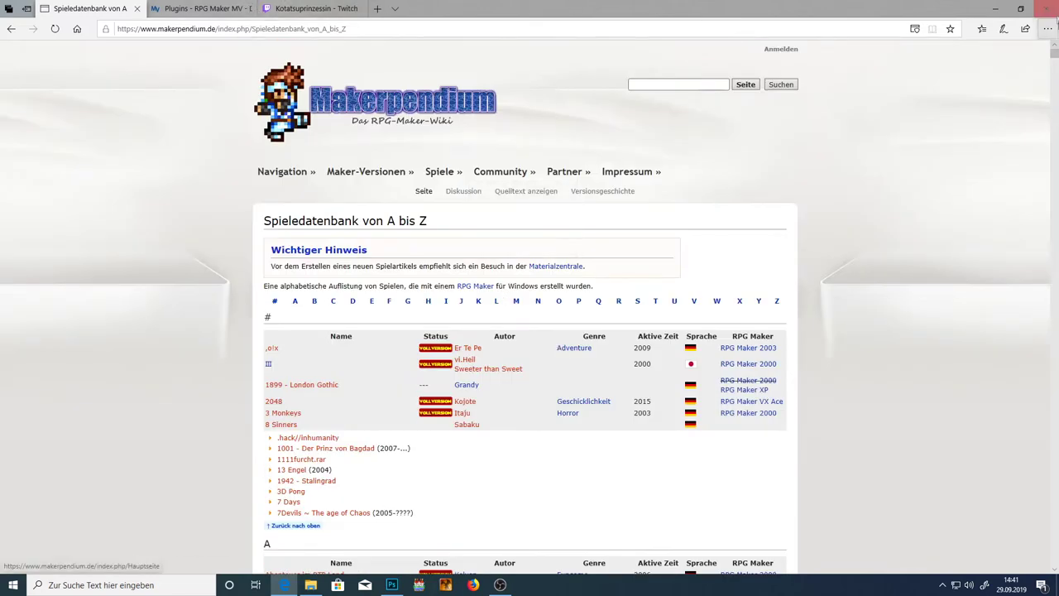
# - Compare the community site's Plugins page with Makerpendium's alphabetical game list, skimming the start of that list
pyautogui.click(199, 8)
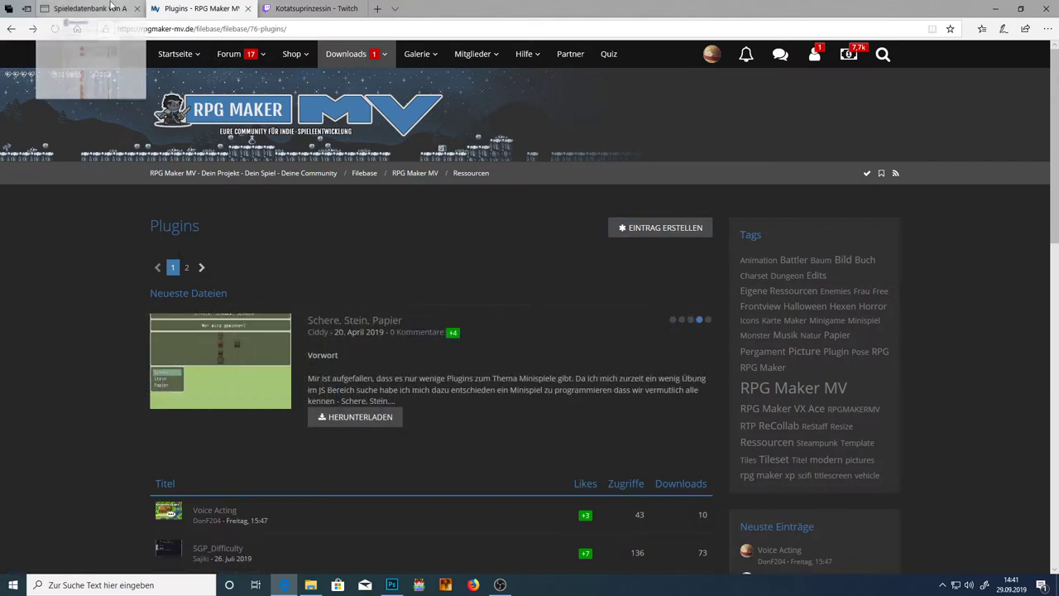
pyautogui.click(112, 7)
pyautogui.click(195, 8)
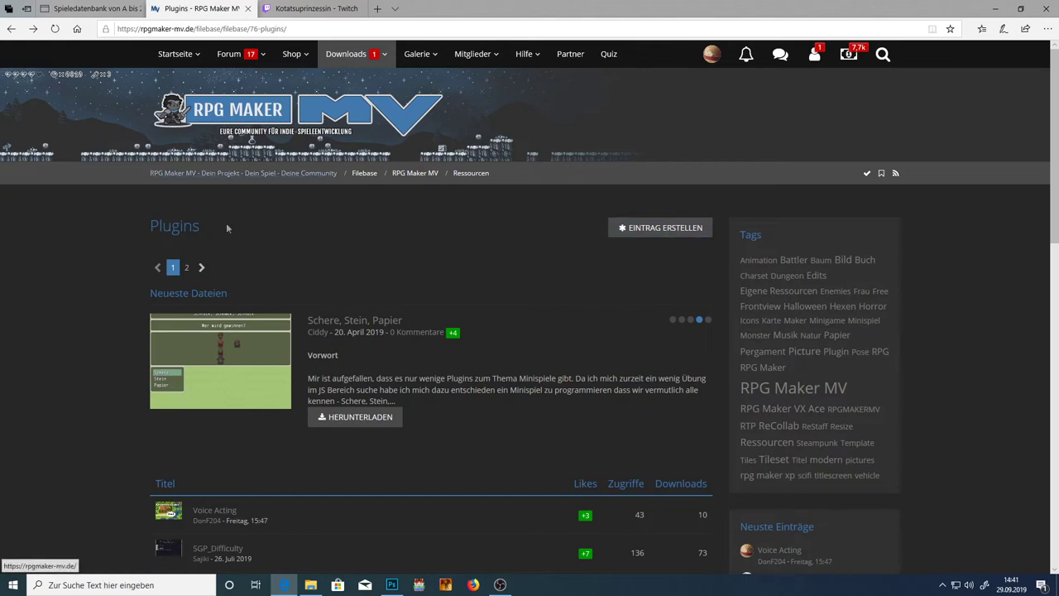
pyautogui.moveTo(361, 60)
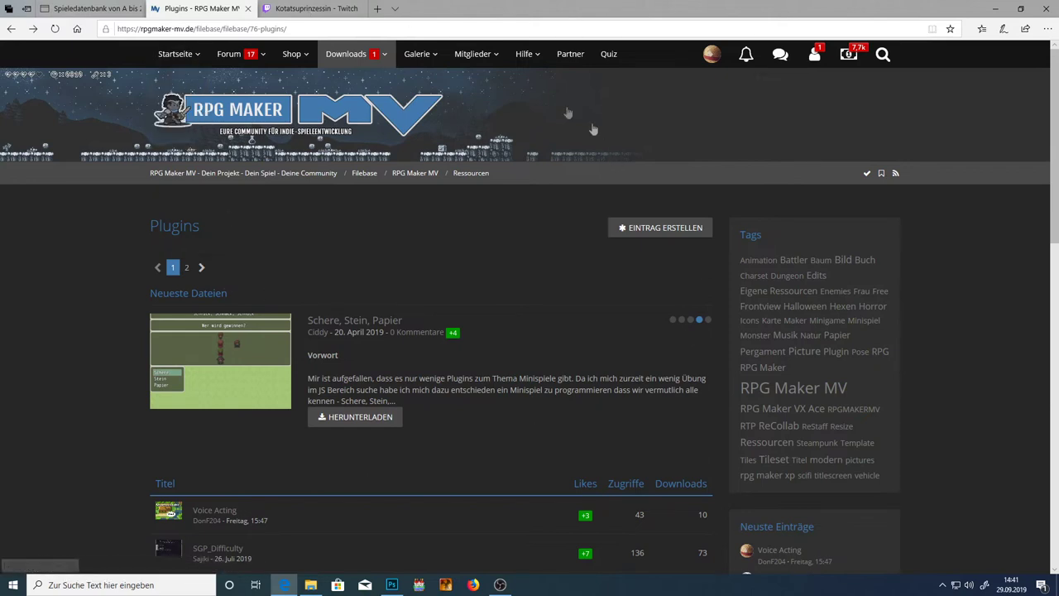
pyautogui.click(142, 8)
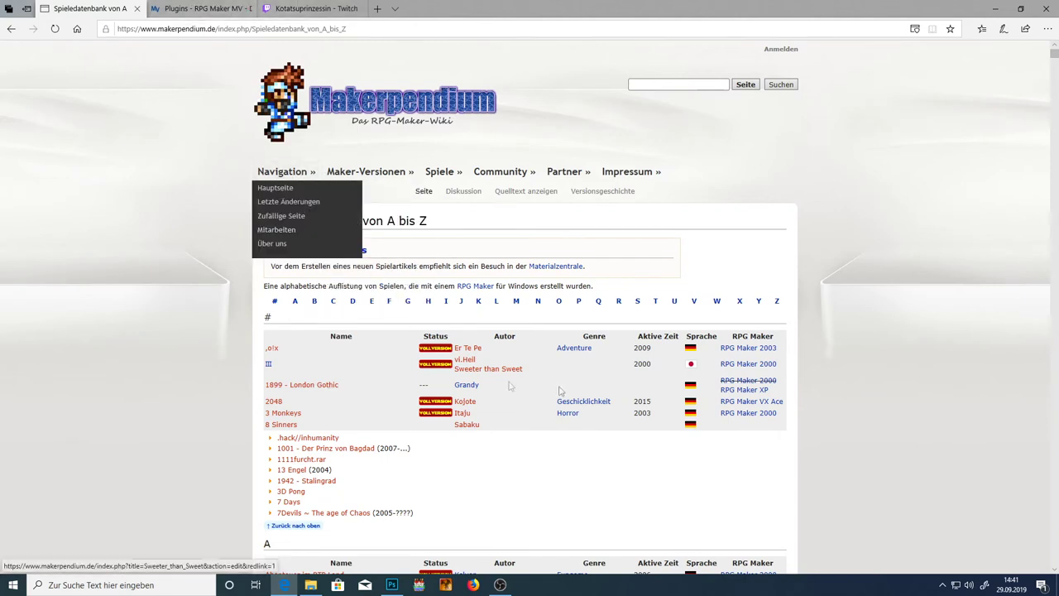
pyautogui.scroll(-6, 513, 397)
pyautogui.scroll(6, 286, 491)
# - Reopen the Spiele-Datenbank on the RPG Maker MV community site and look over its game categories
pyautogui.click(175, 7)
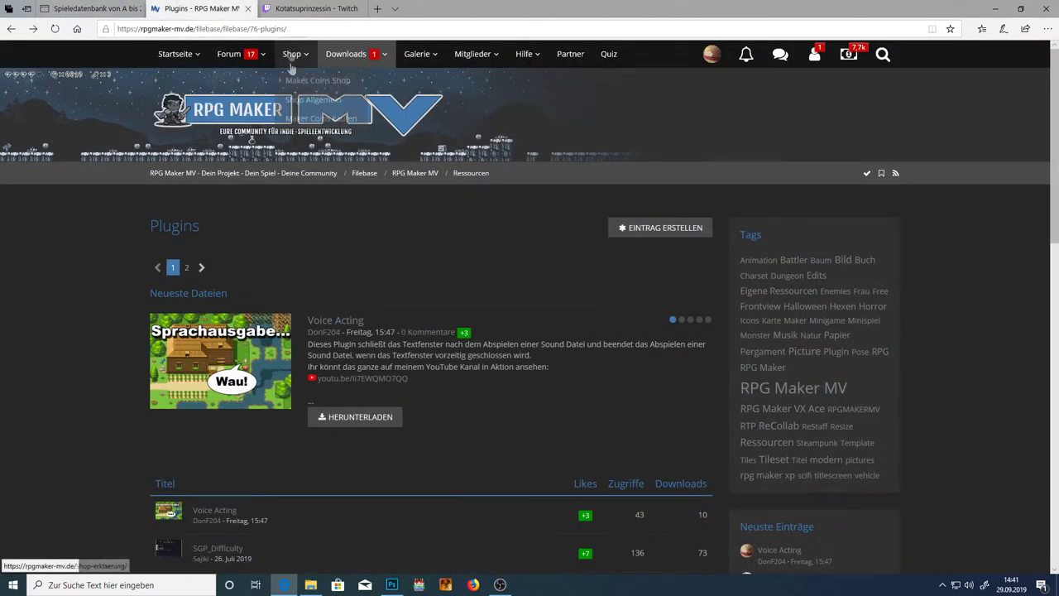
pyautogui.click(346, 82)
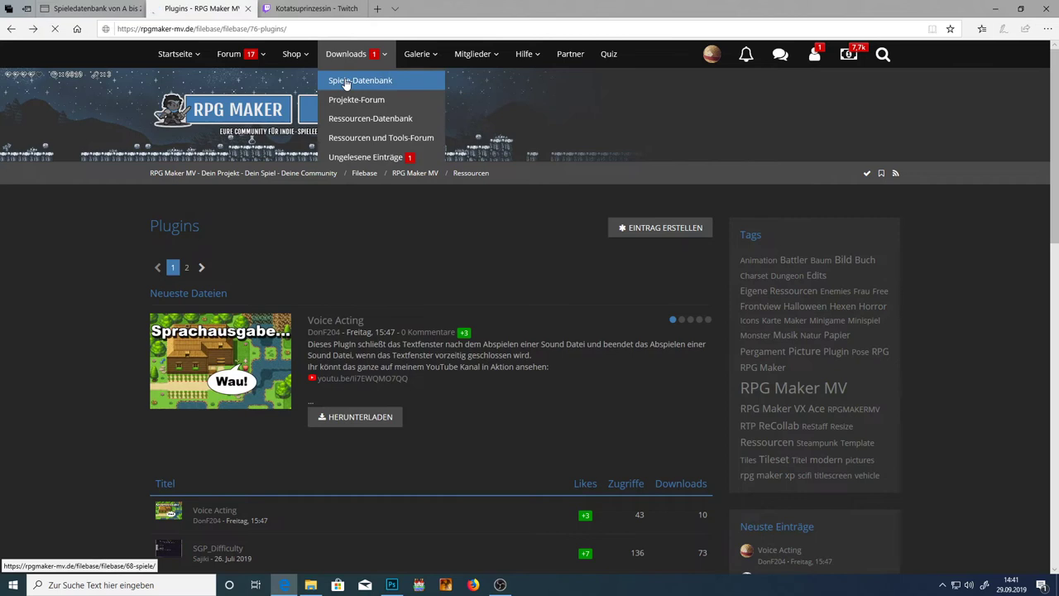
pyautogui.scroll(-3, 577, 264)
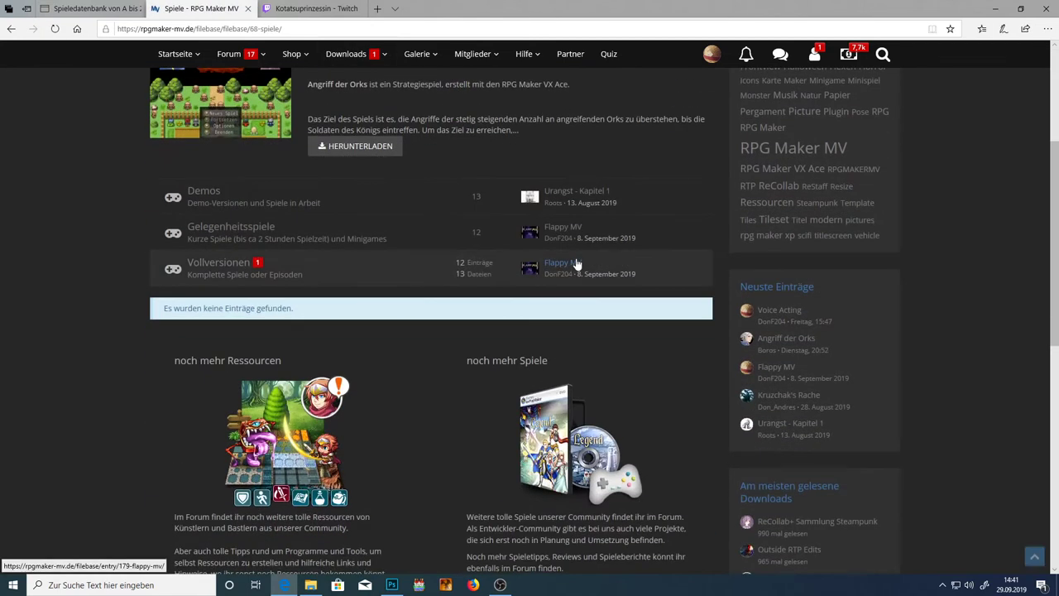
pyautogui.scroll(5, 424, 224)
# - Alternate between Makerpendium's Spieledatenbank and the community site's Spiele page, finishing with the author's profile preview for Angriff der Orks
pyautogui.click(91, 8)
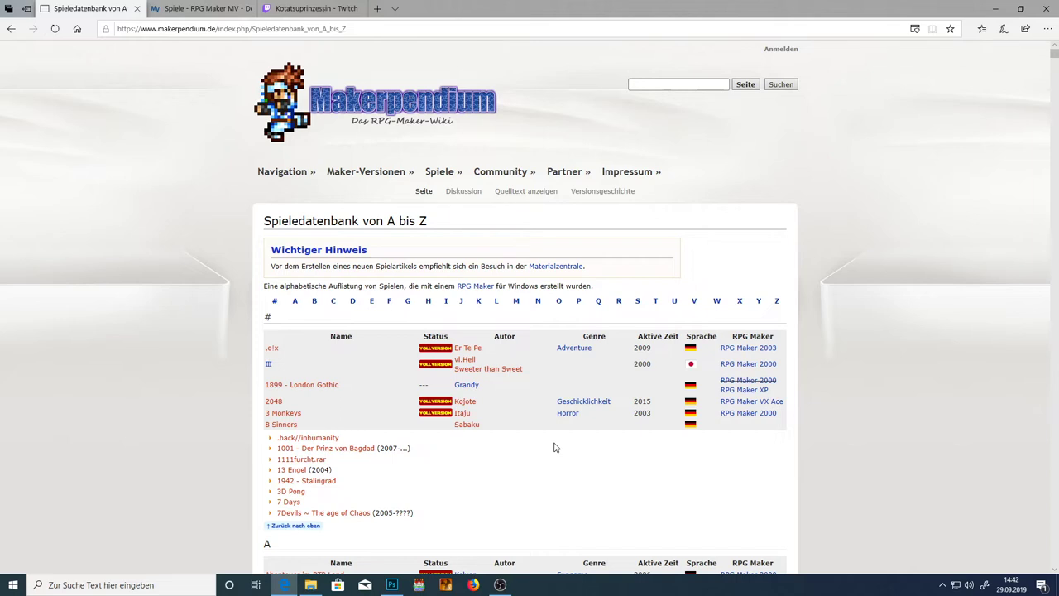
pyautogui.click(163, 7)
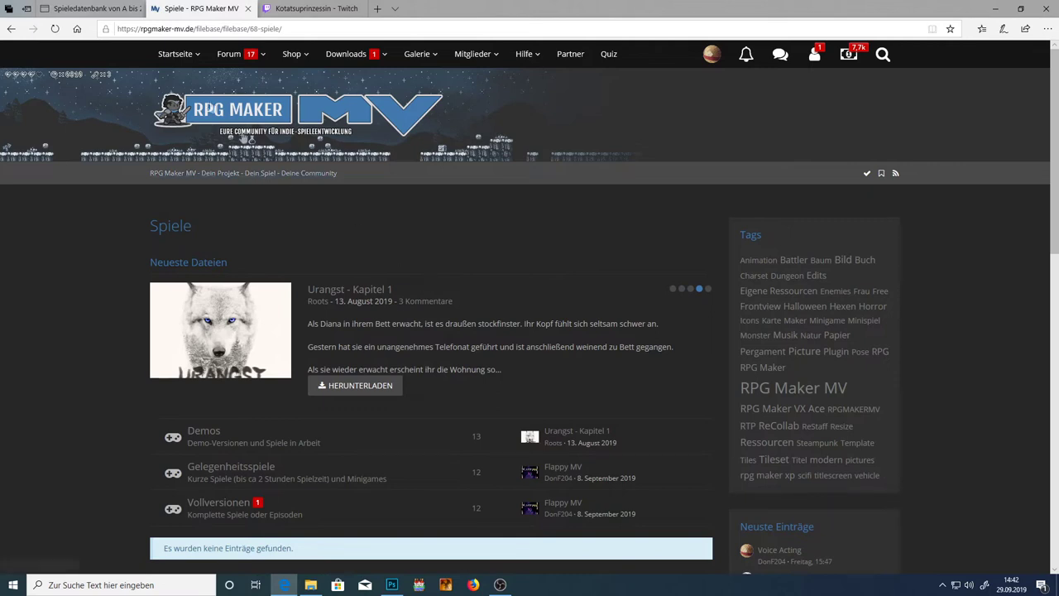
pyautogui.hotkey('ctrl', 'shift', 'Tab')
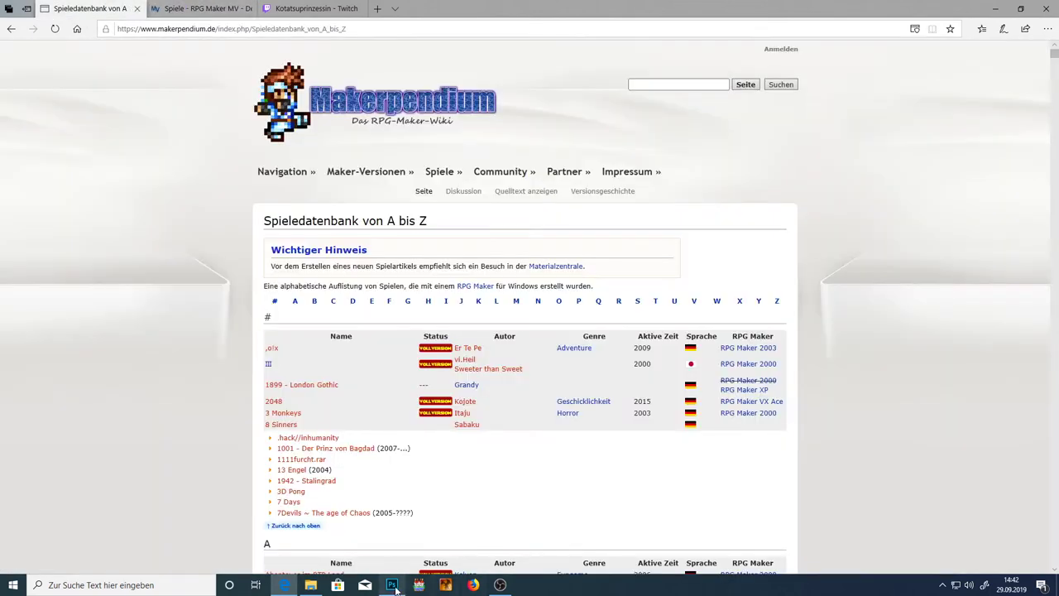
pyautogui.hotkey('ctrl', 'Tab')
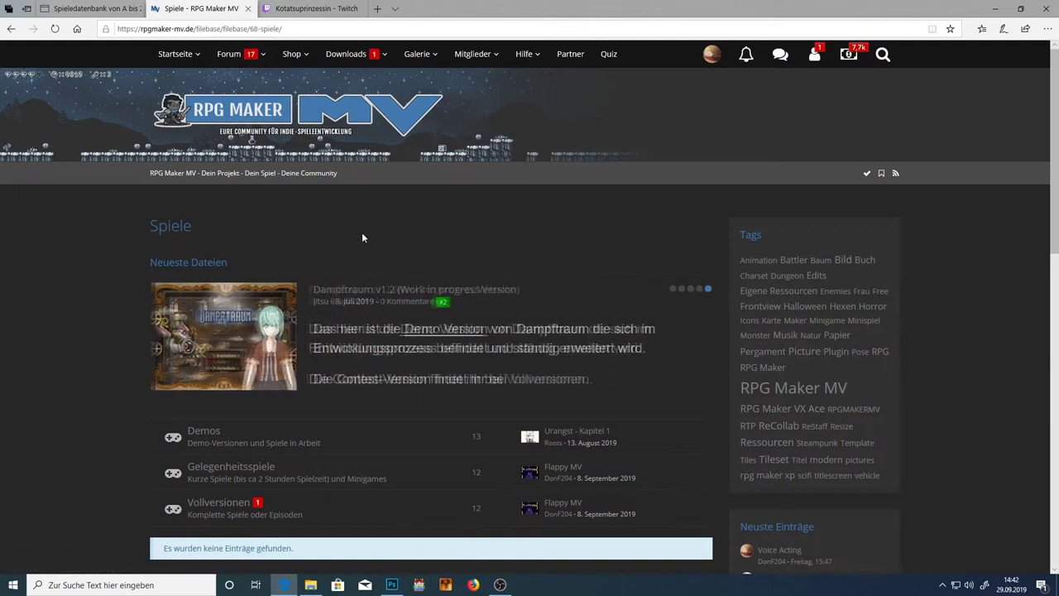
pyautogui.click(86, 7)
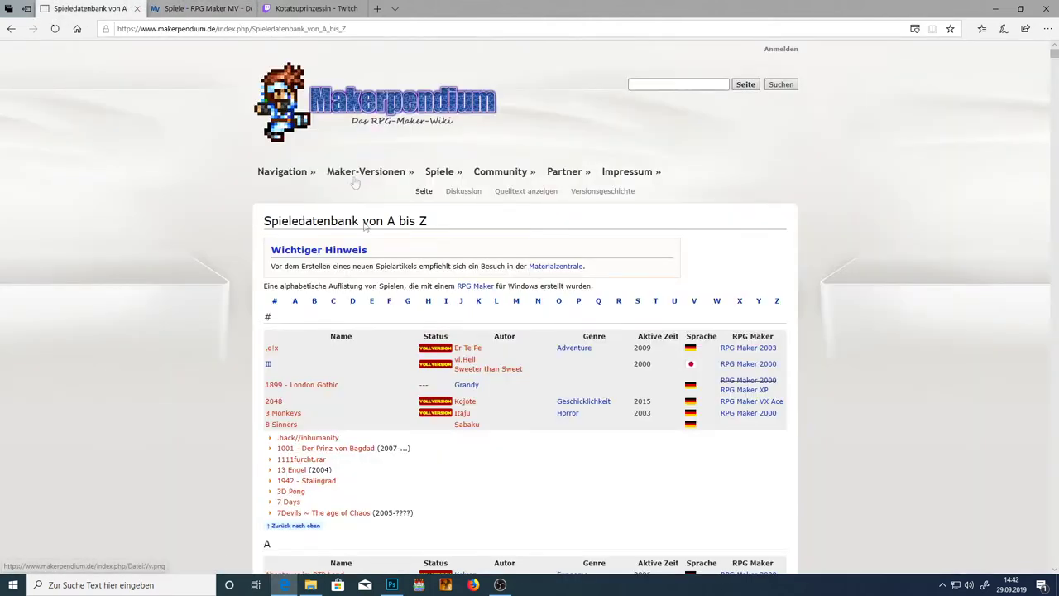
pyautogui.hotkey('ctrl', 'Tab')
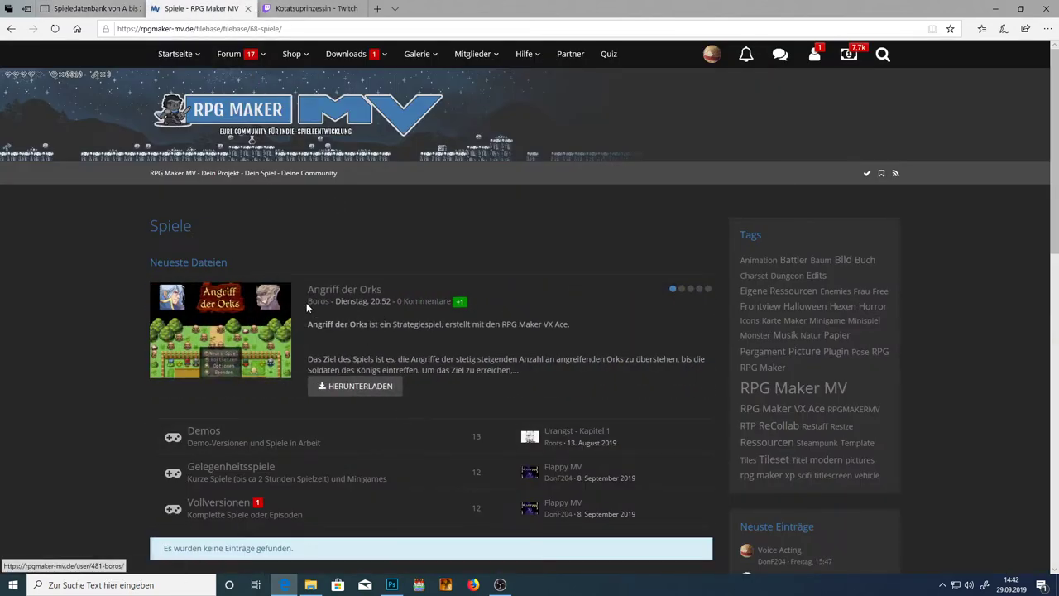
pyautogui.moveTo(327, 303)
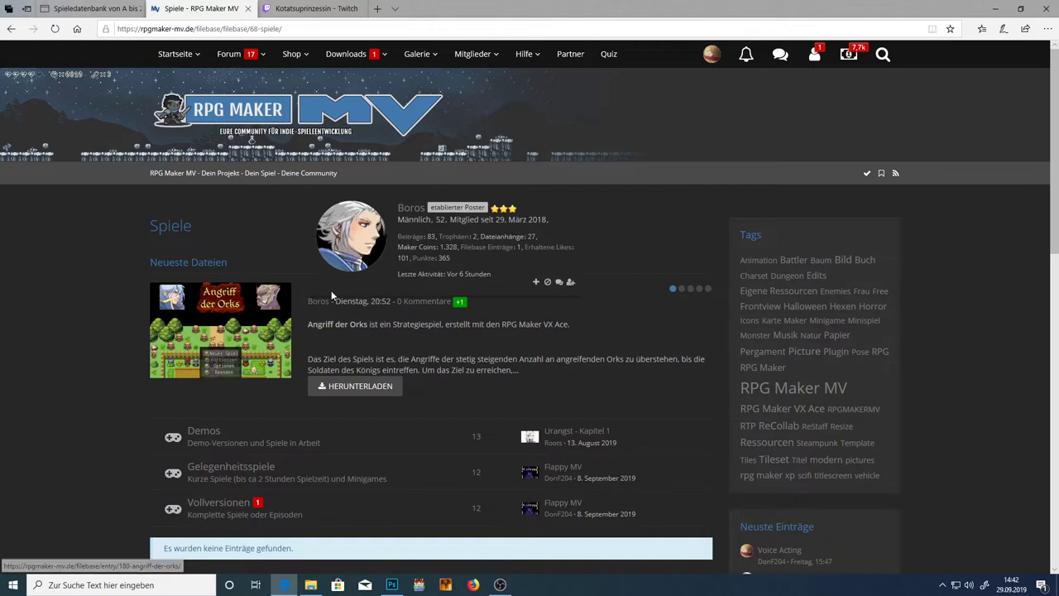
# - Open the Angriff der Orks entry, skim its description, game information and files, and return to the Spiele page
pyautogui.click(354, 301)
pyautogui.scroll(-4, 293, 305)
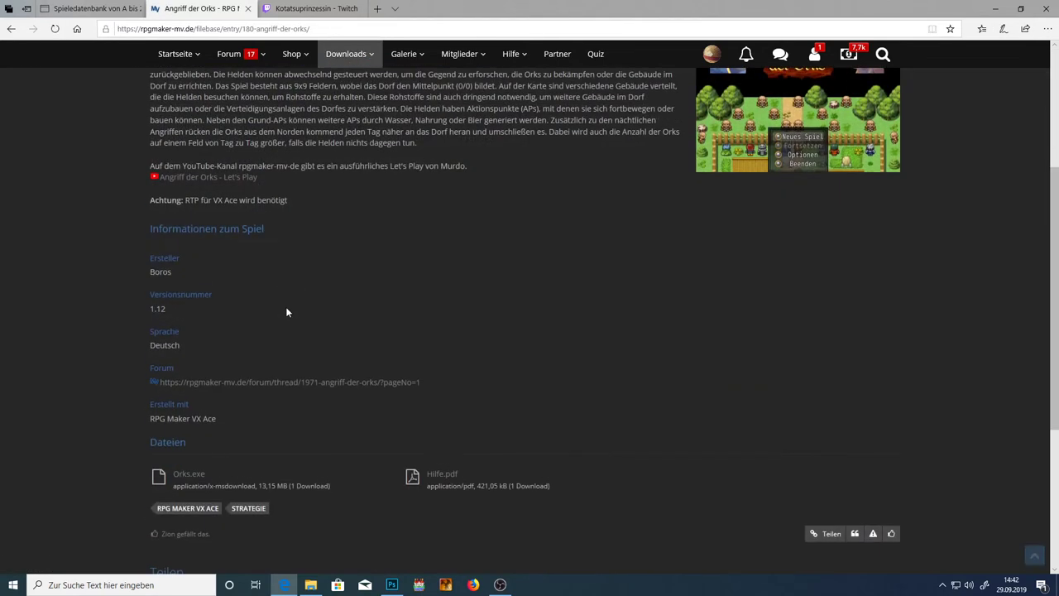
pyautogui.scroll(4, 216, 208)
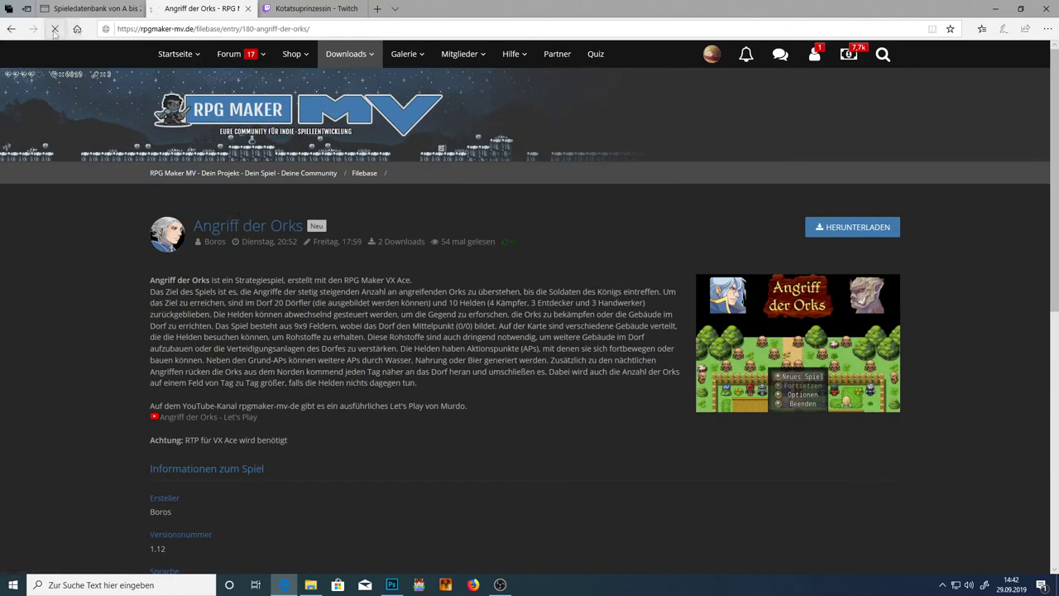
pyautogui.click(10, 28)
# - Switch to the Makerpendium site and skim its Hauptseite
pyautogui.click(105, 7)
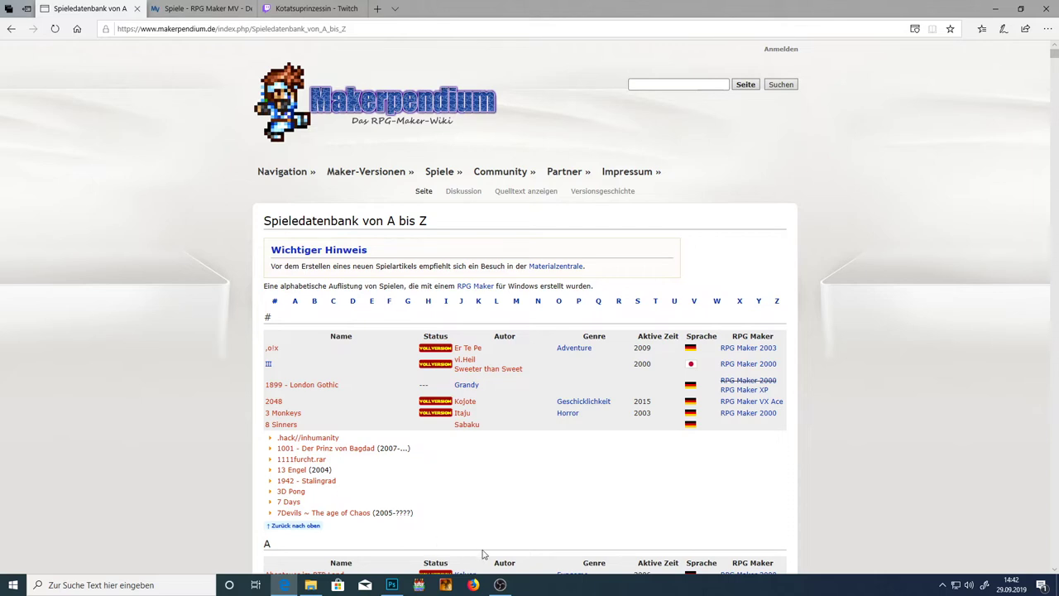
pyautogui.click(360, 104)
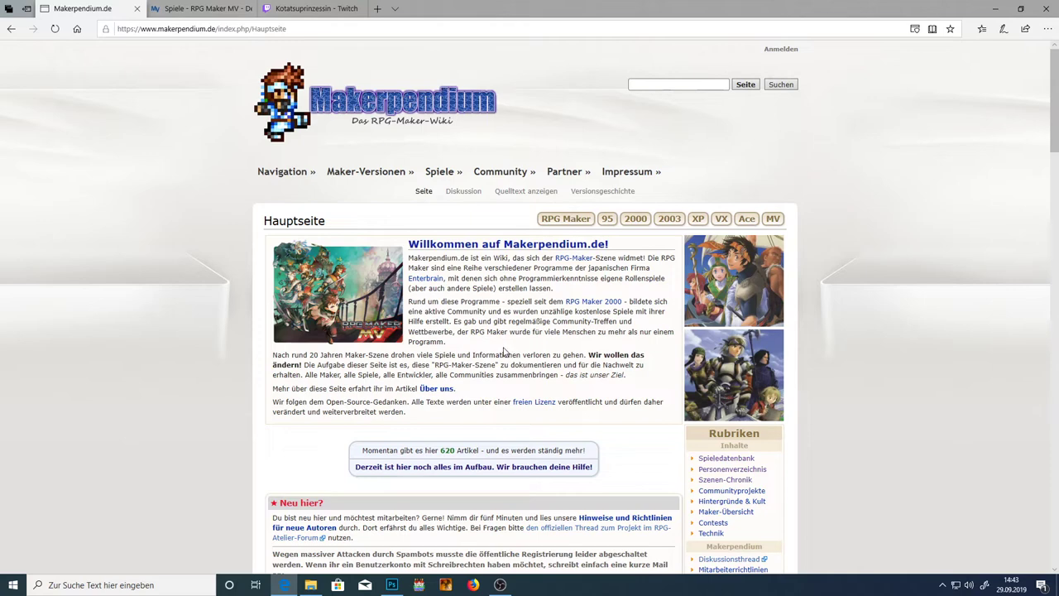
pyautogui.scroll(-3, 370, 346)
pyautogui.scroll(3, 370, 345)
# - Search Makerpendium for donf204, read the DonF204 article and open its Versionsgeschichte
pyautogui.click(670, 85)
pyautogui.write('donf204')
pyautogui.click(674, 100)
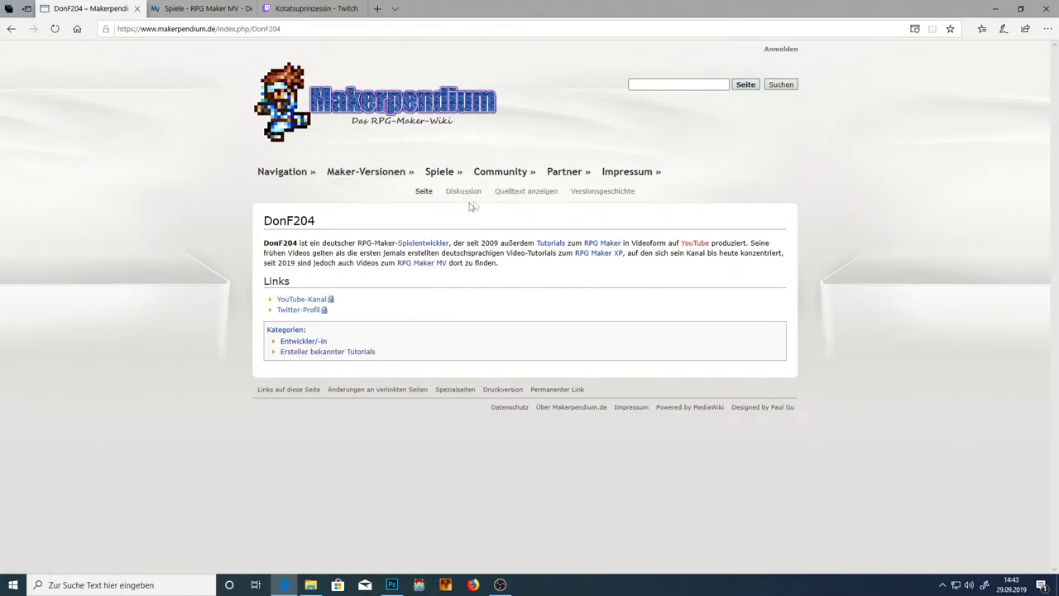
pyautogui.click(589, 198)
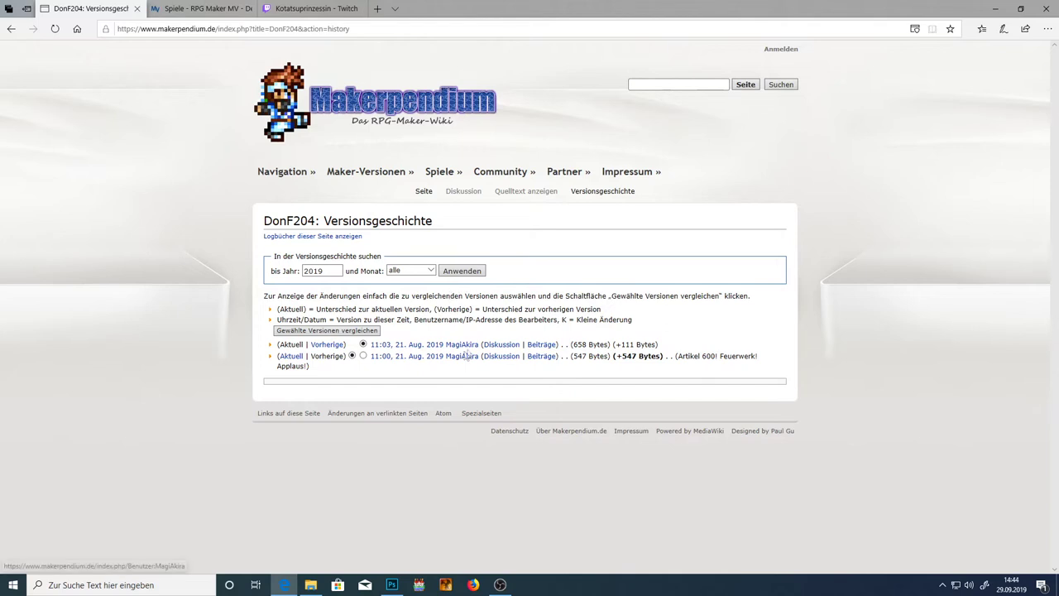
# - Switch to the open Twitch channel page, point out the channel name and look at the information below the player
pyautogui.click(302, 8)
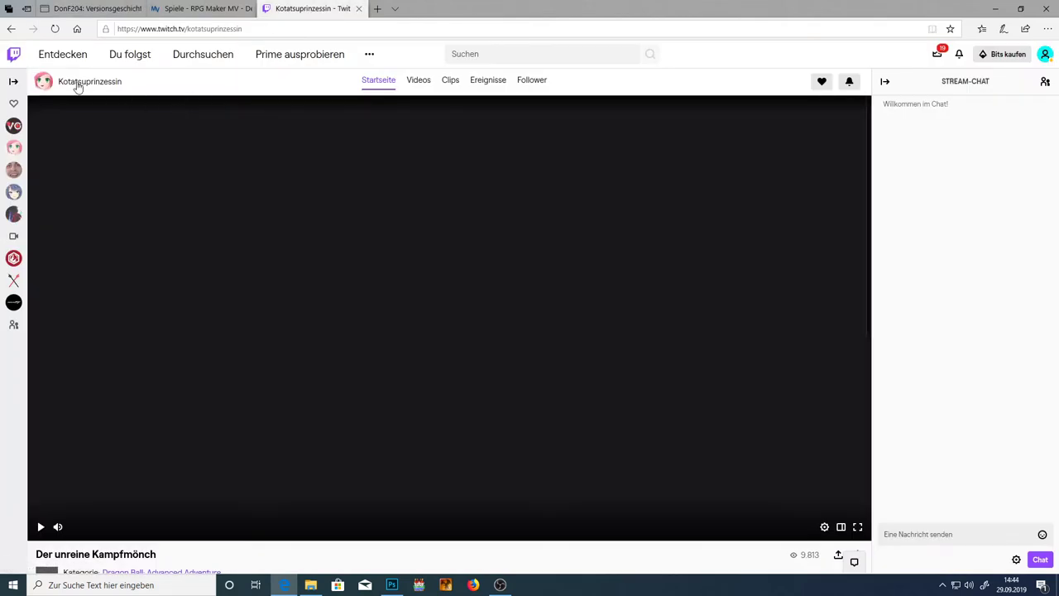
pyautogui.moveTo(139, 86); pyautogui.dragTo(58, 91)
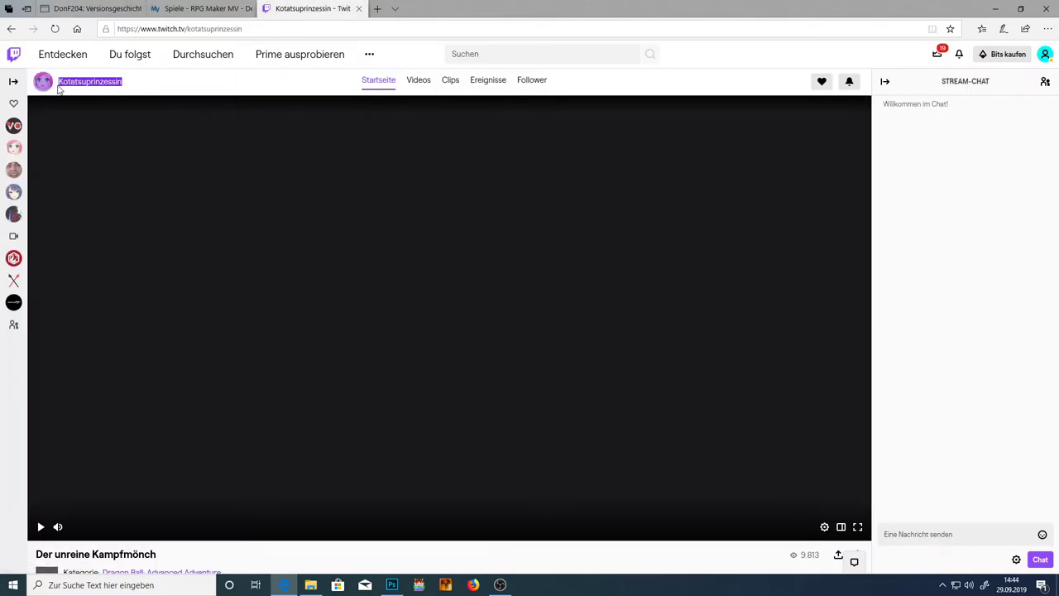
pyautogui.click(150, 82)
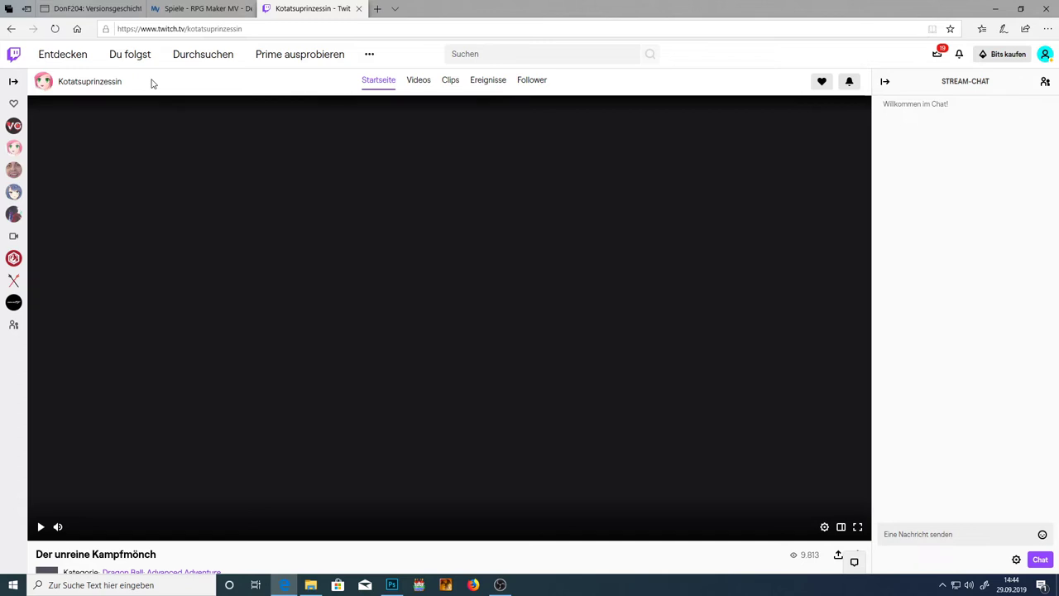
pyautogui.tripleClick(130, 82)
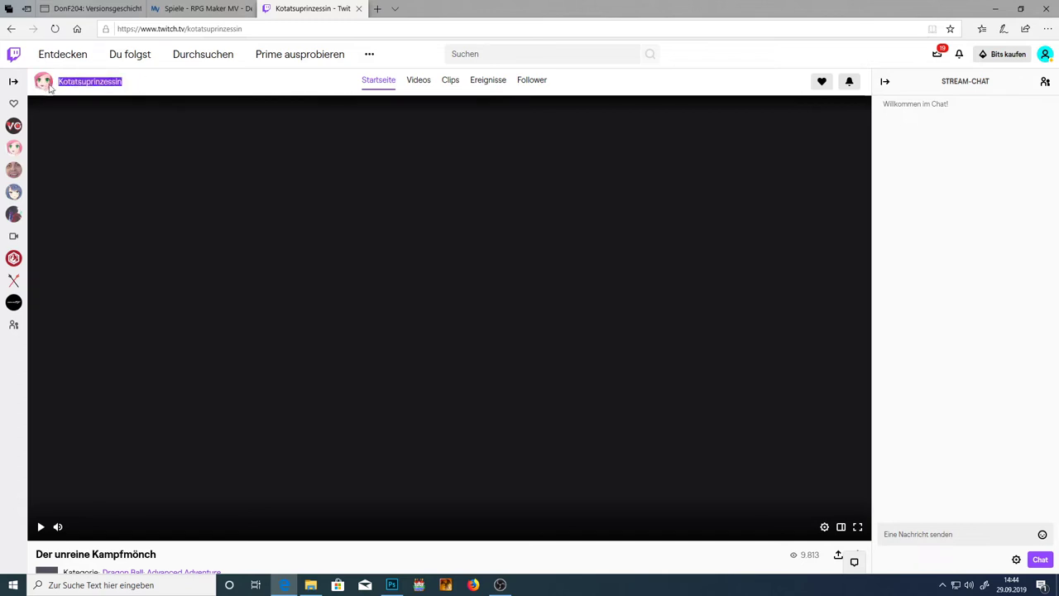
pyautogui.click(124, 90)
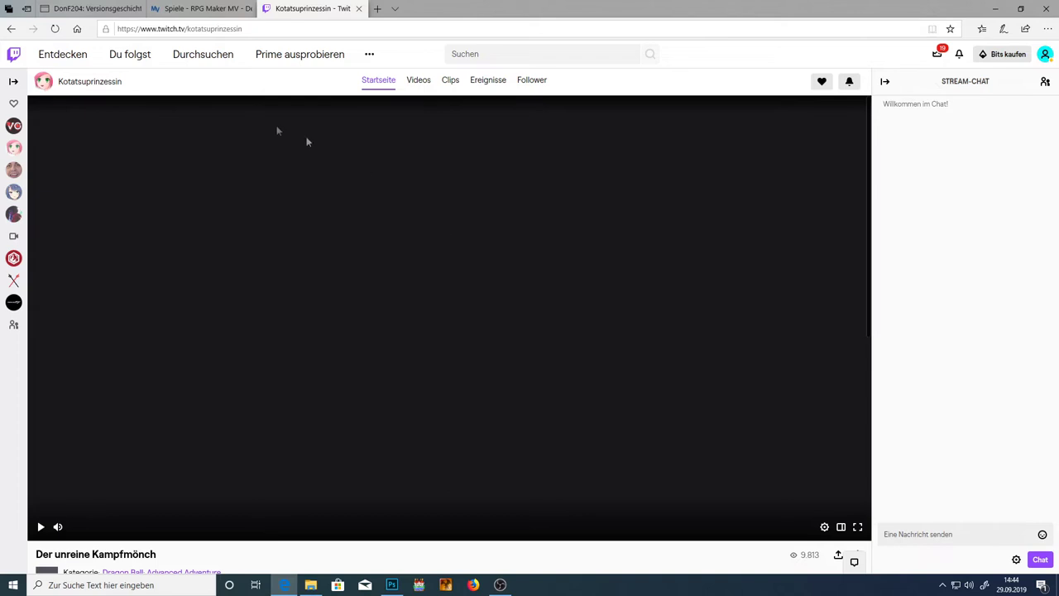
pyautogui.moveTo(167, 7)
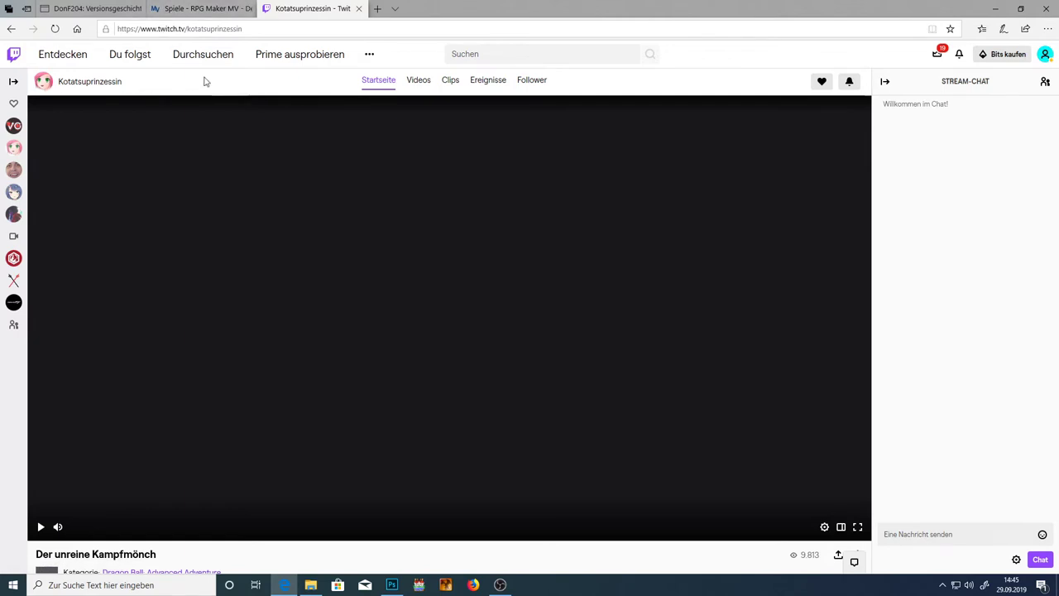
pyautogui.scroll(-2, 208, 389)
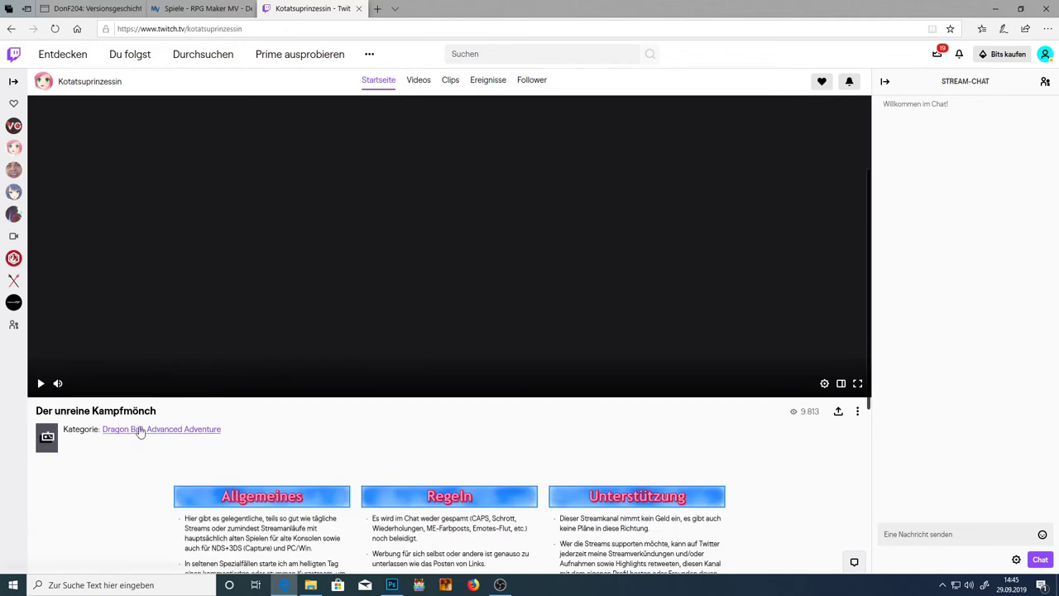
pyautogui.scroll(2, 223, 409)
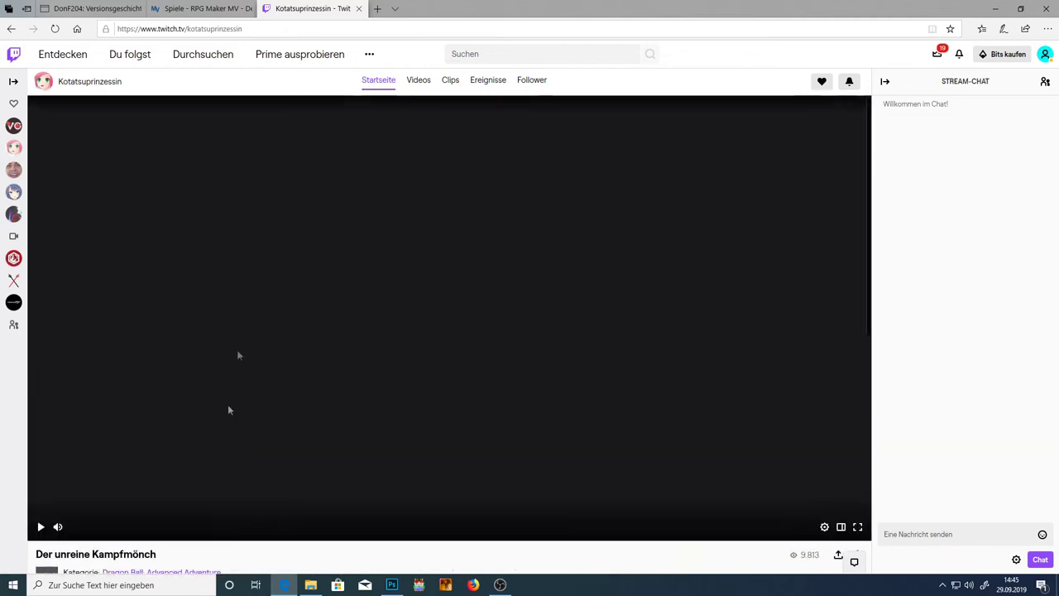
pyautogui.moveTo(224, 17)
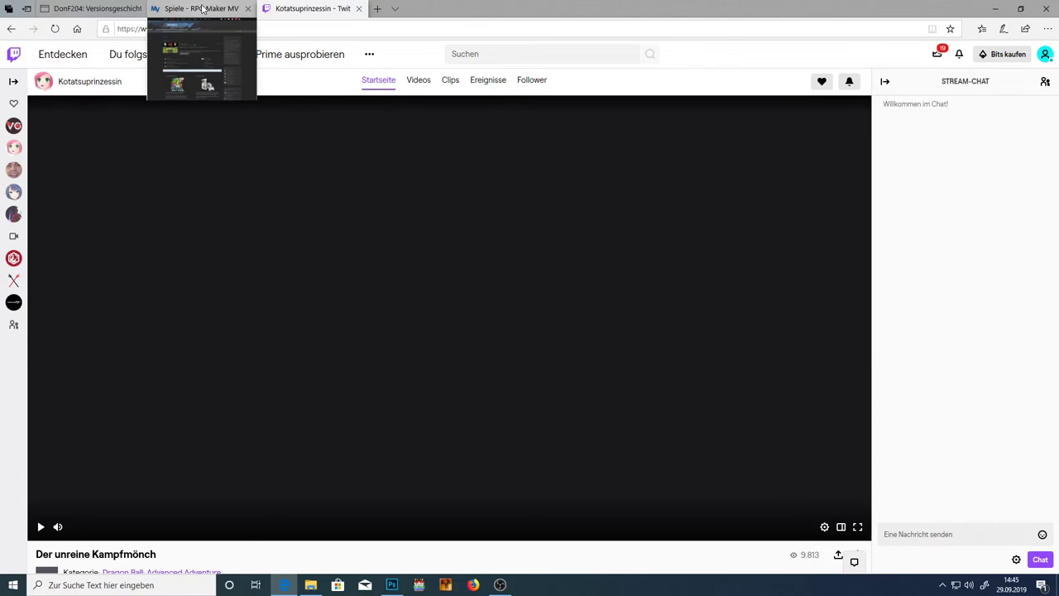
# - Return to Makerpendium's Hauptseite and point out the notice about public registration and spambots in the Neu hier? section
pyautogui.click(92, 8)
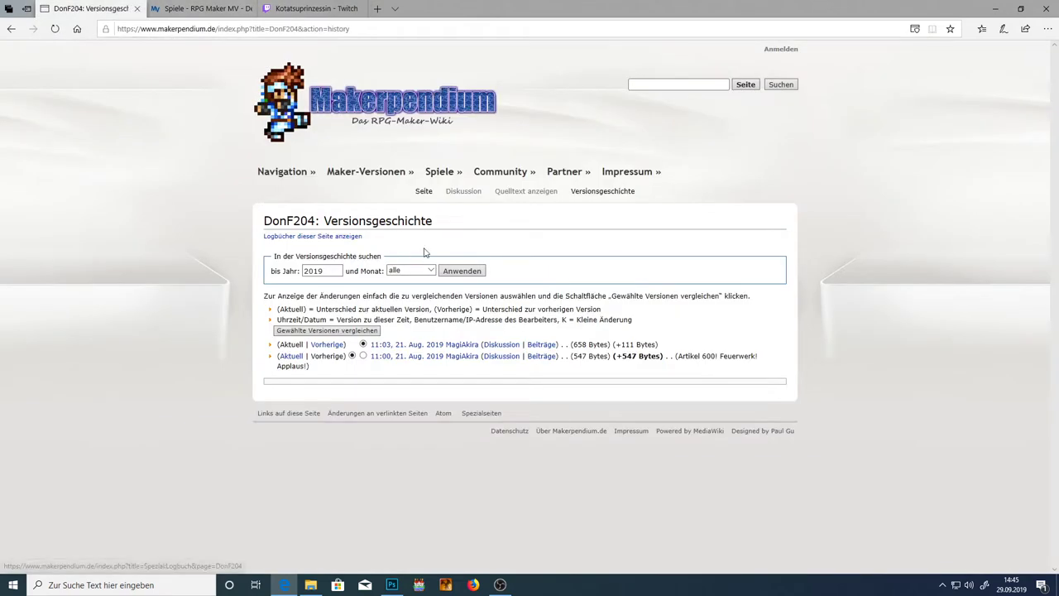
pyautogui.click(380, 108)
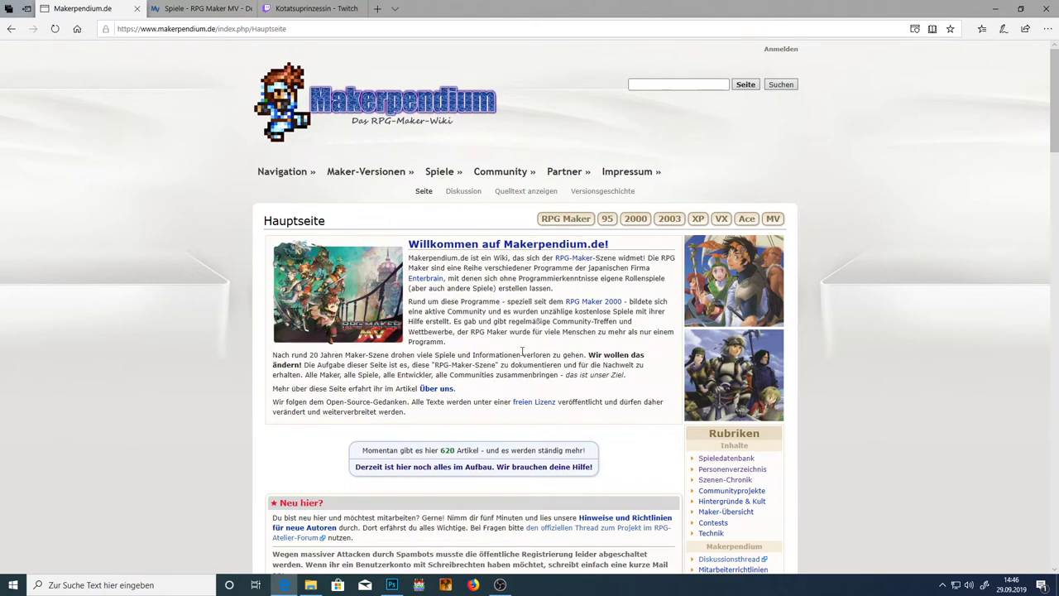
pyautogui.scroll(-1, 522, 352)
pyautogui.moveTo(272, 474); pyautogui.dragTo(420, 501)
pyautogui.scroll(1, 418, 500)
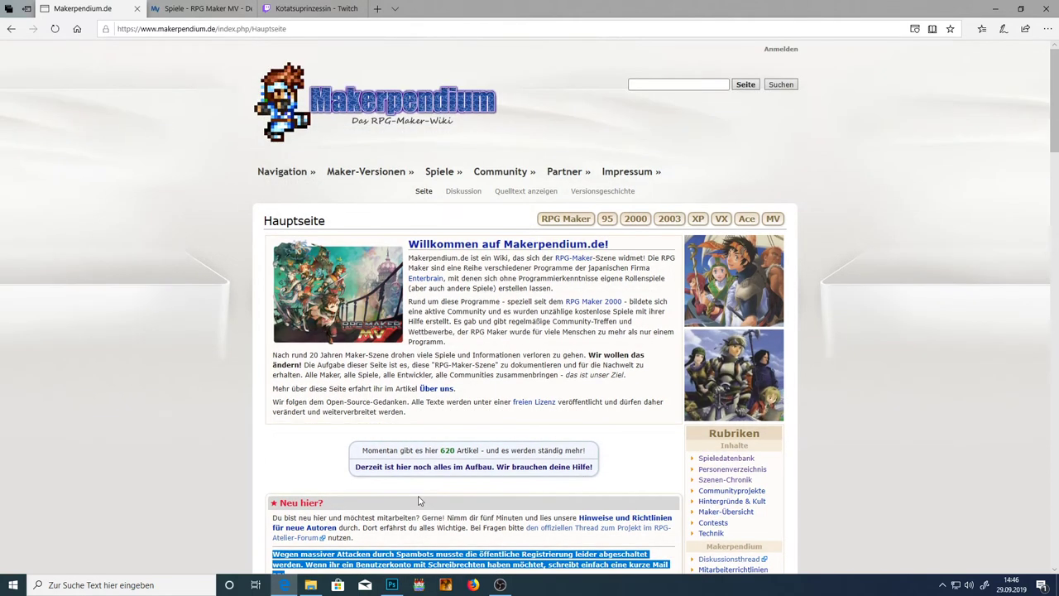
pyautogui.click(285, 505)
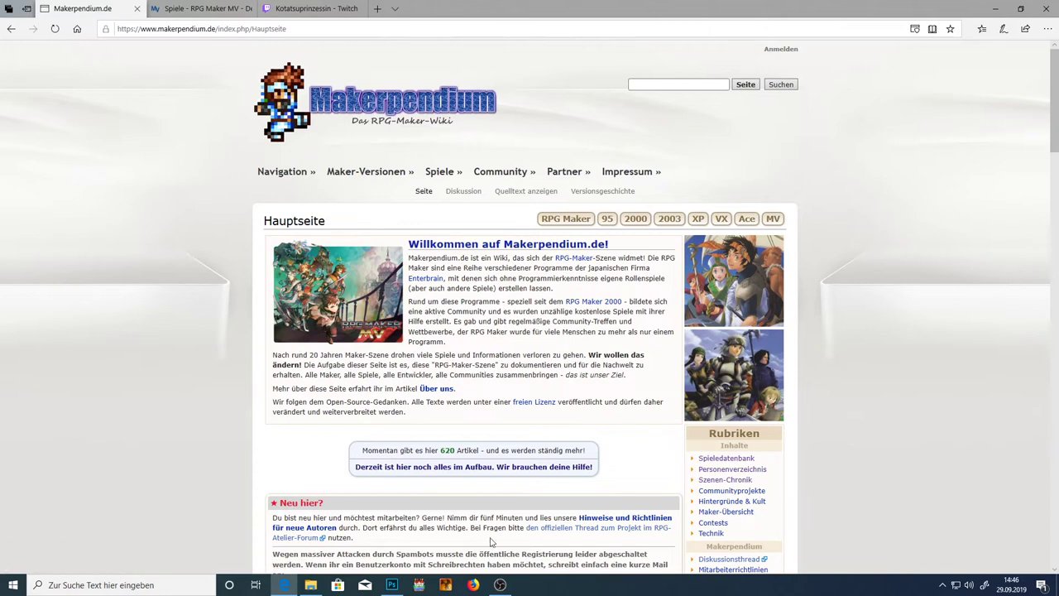
pyautogui.moveTo(391, 554); pyautogui.dragTo(439, 554)
pyautogui.click(492, 383)
# - Switch to the two-circle diagram in Photoshop, choose the Brush tool and add a new layer above the text layers
pyautogui.moveTo(397, 586)
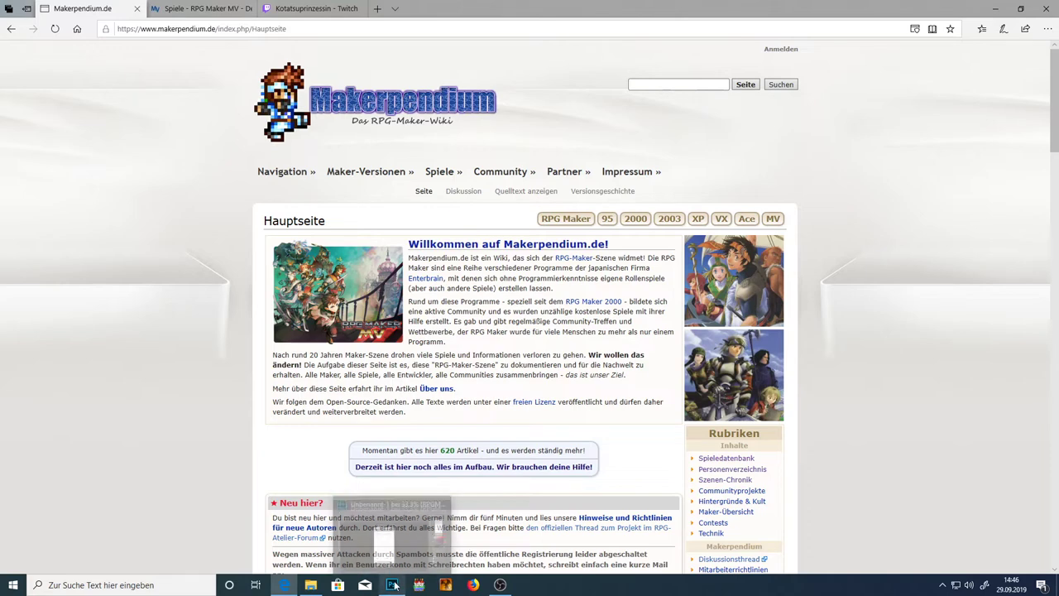
pyautogui.click(457, 531)
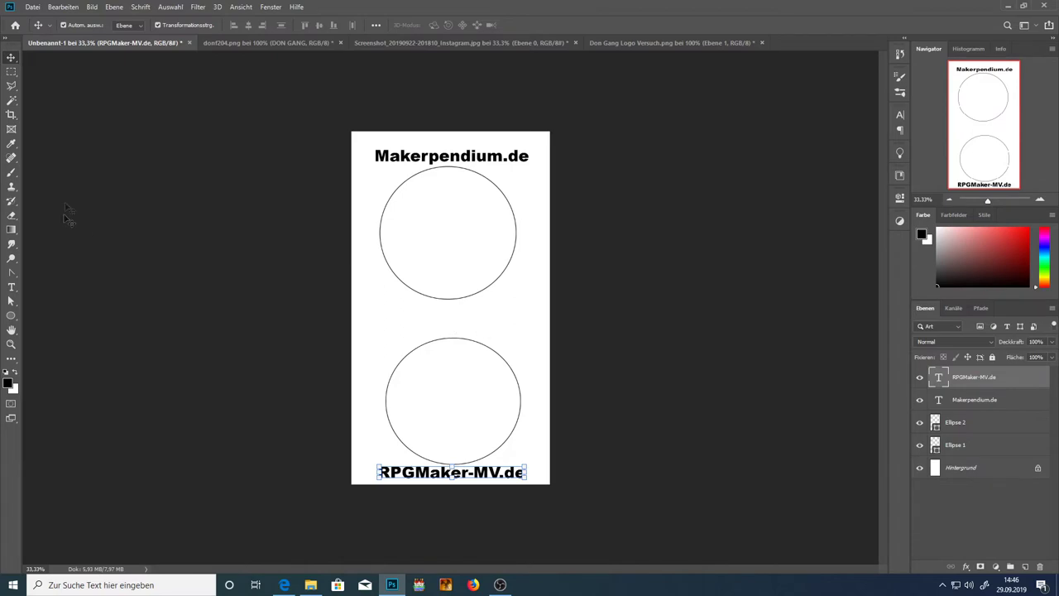
pyautogui.click(11, 71)
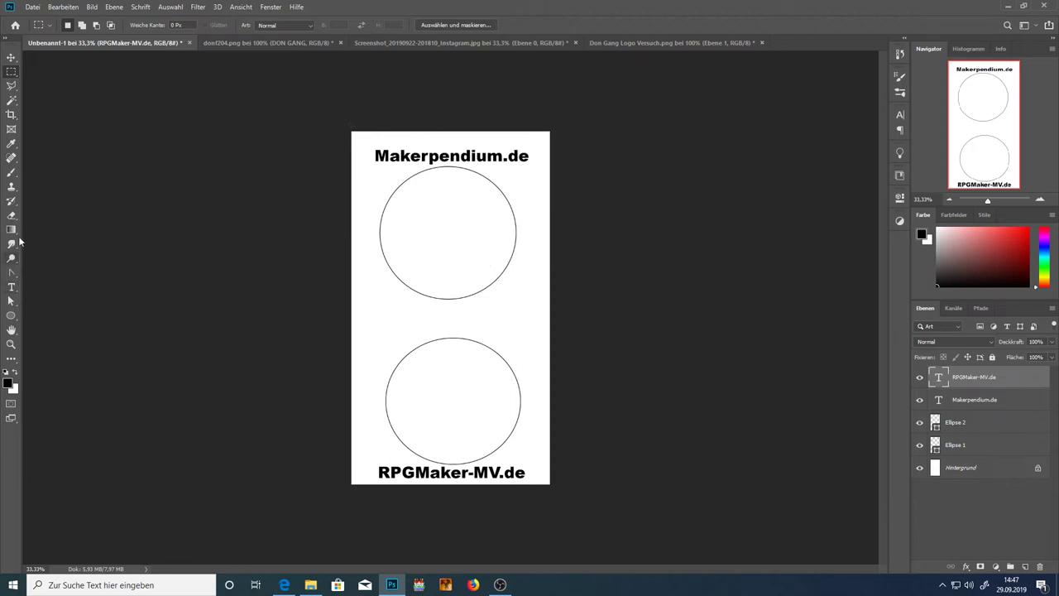
pyautogui.click(18, 174)
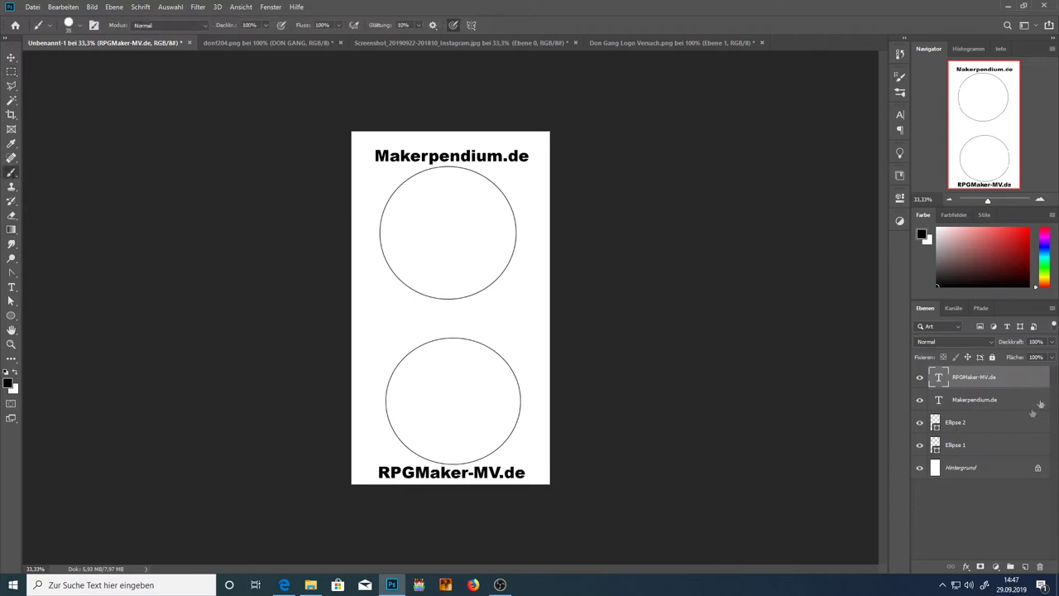
pyautogui.click(1026, 566)
# - Paint a black vertical double-headed arrow linking the upper and lower circles
pyautogui.click(448, 306)
pyautogui.moveTo(449, 338)
pyautogui.mouseDown()
pyautogui.moveTo(436, 311)
pyautogui.moveTo(464, 295)
pyautogui.moveTo(472, 316)
pyautogui.mouseUp()
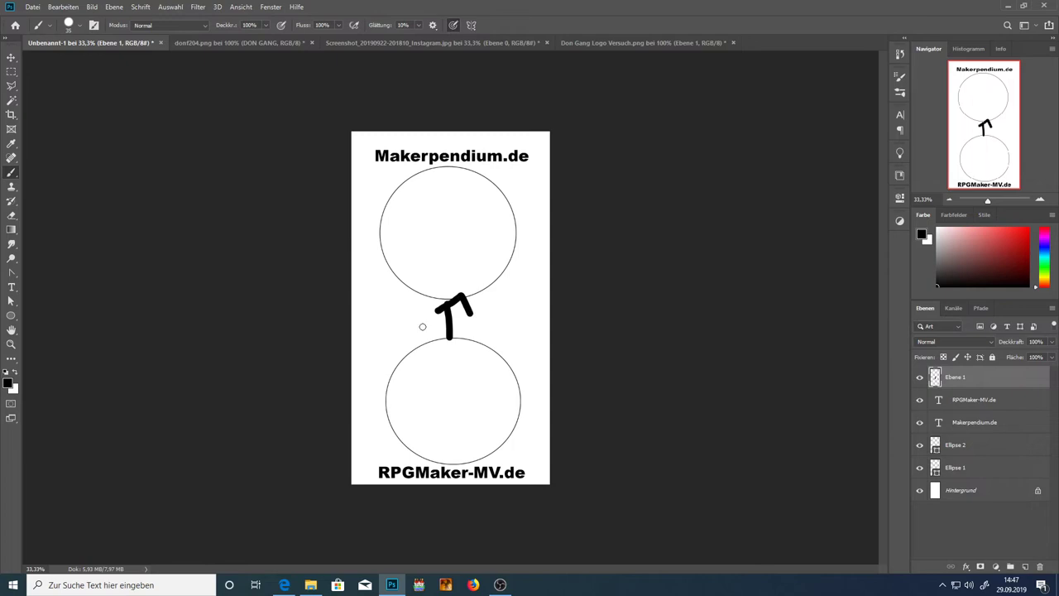
pyautogui.hotkey('ctrl', 'z')
pyautogui.hotkey('ctrl', 'z')
pyautogui.click(435, 308)
pyautogui.moveTo(435, 309)
pyautogui.mouseDown()
pyautogui.moveTo(459, 309)
pyautogui.moveTo(443, 342)
pyautogui.moveTo(465, 332)
pyautogui.mouseUp()
pyautogui.moveTo(427, 195)
pyautogui.mouseDown()
pyautogui.moveTo(413, 206)
pyautogui.moveTo(416, 225)
pyautogui.mouseUp()
pyautogui.hotkey('ctrl', 'z')
# - Add a five-line text list inside the Makerpendium.de circle: Spiele, Grafiken, Sounds, Musik, PlugIns
pyautogui.click(12, 287)
pyautogui.click(427, 208)
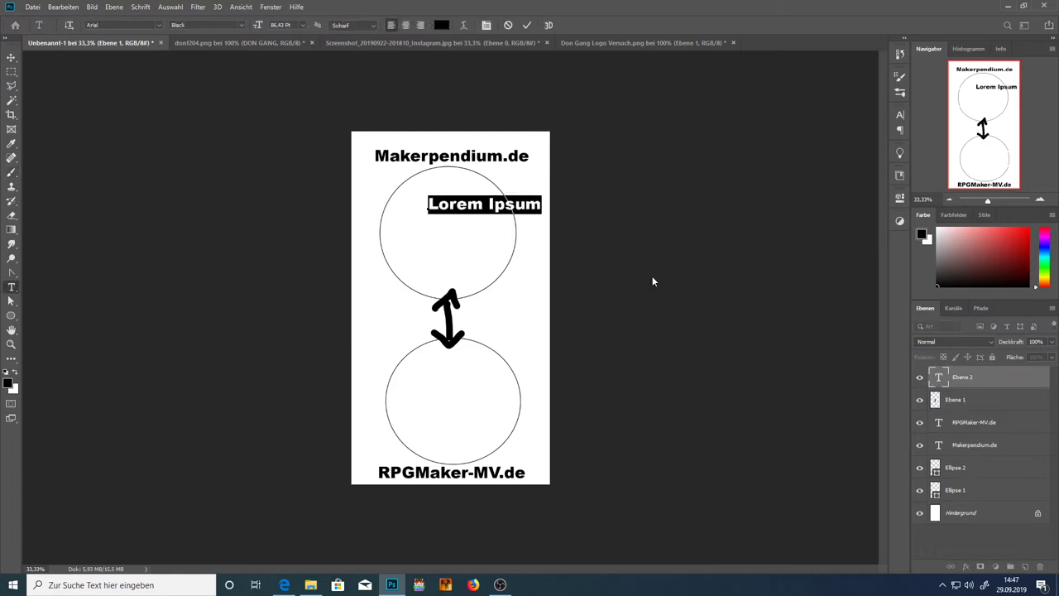
pyautogui.write('Spiele ')
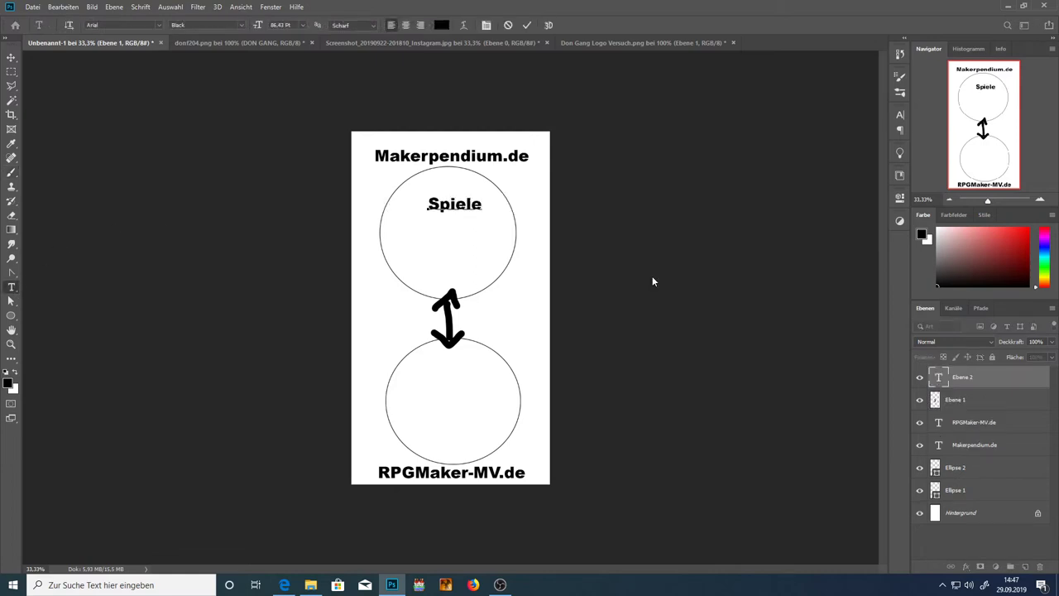
pyautogui.write('Grafiken')
pyautogui.press('Return')
pyautogui.write('Sounds')
pyautogui.press('Return')
pyautogui.write('Musik PlugIns')
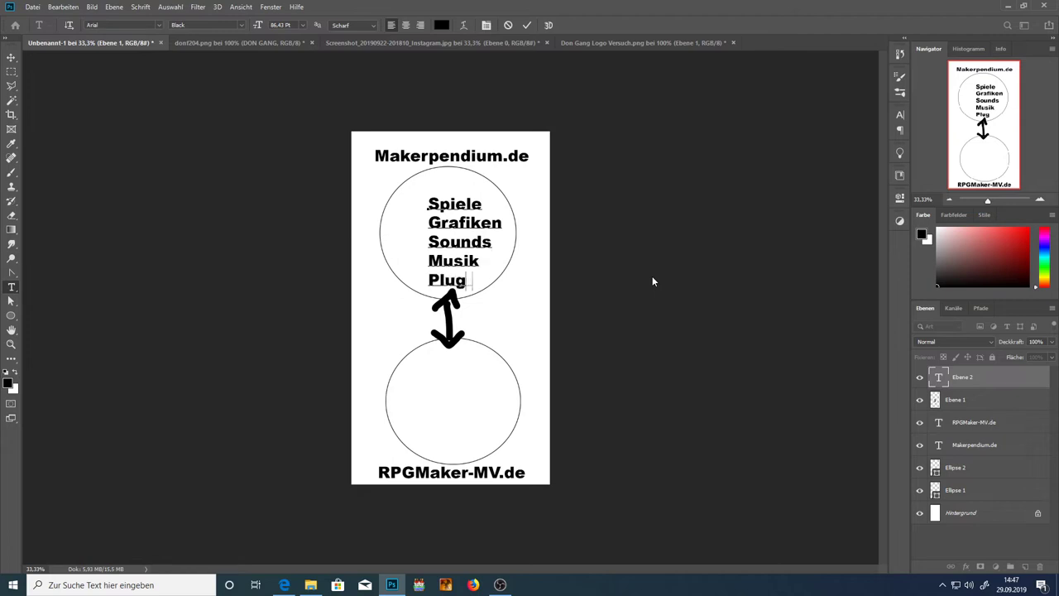
pyautogui.click(11, 57)
# - Shift the category list slightly up and left to centre it in the Makerpendium.de circle
pyautogui.doubleClick(445, 229)
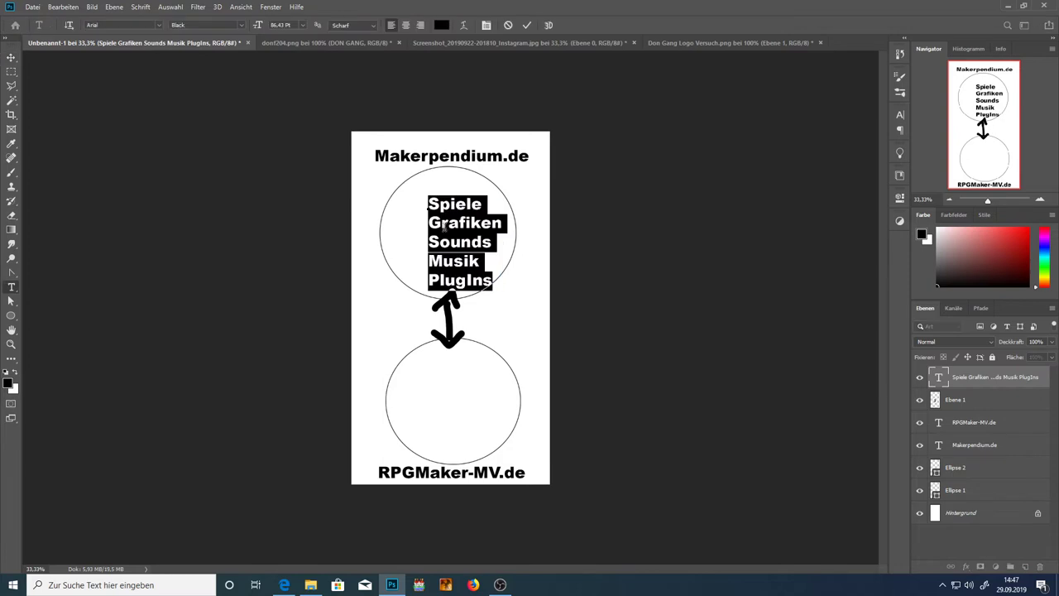
pyautogui.click(12, 57)
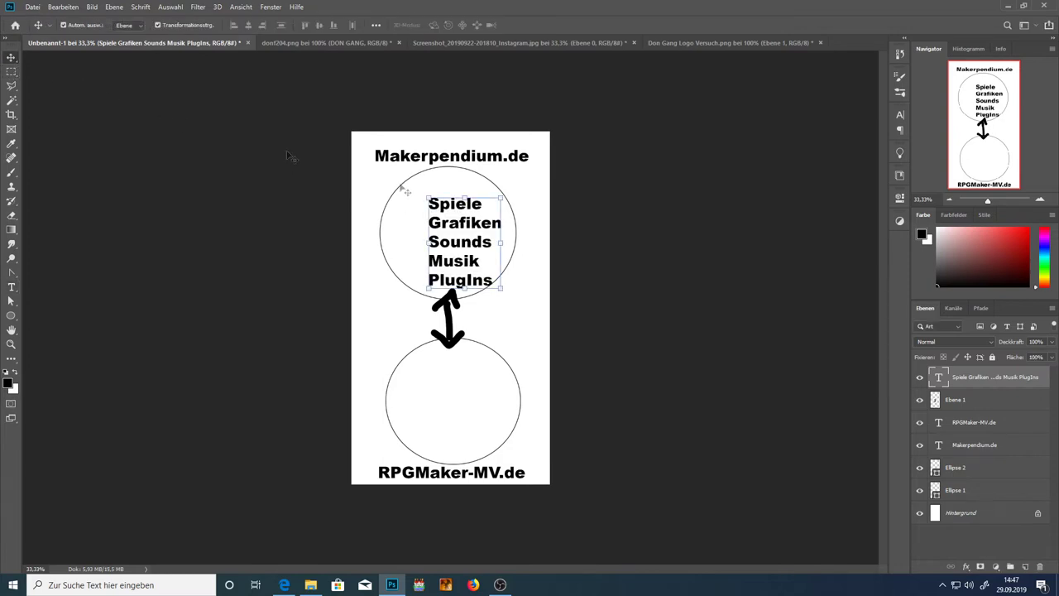
pyautogui.moveTo(444, 225); pyautogui.dragTo(432, 213)
# - Move the category list from the Makerpendium.de circle down into the RPGMaker-MV.de circle
pyautogui.click(12, 71)
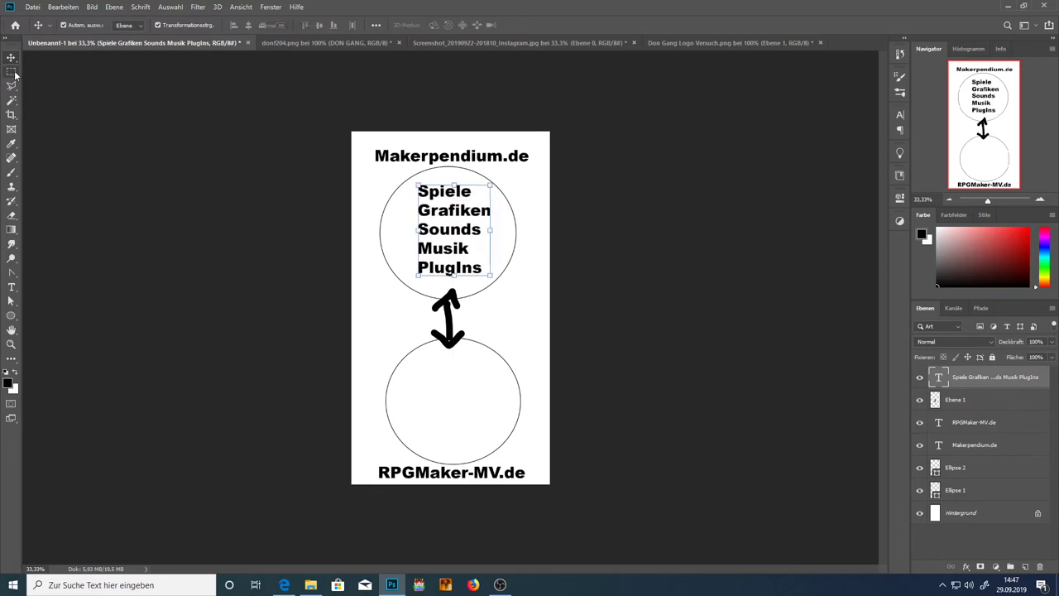
pyautogui.click(12, 286)
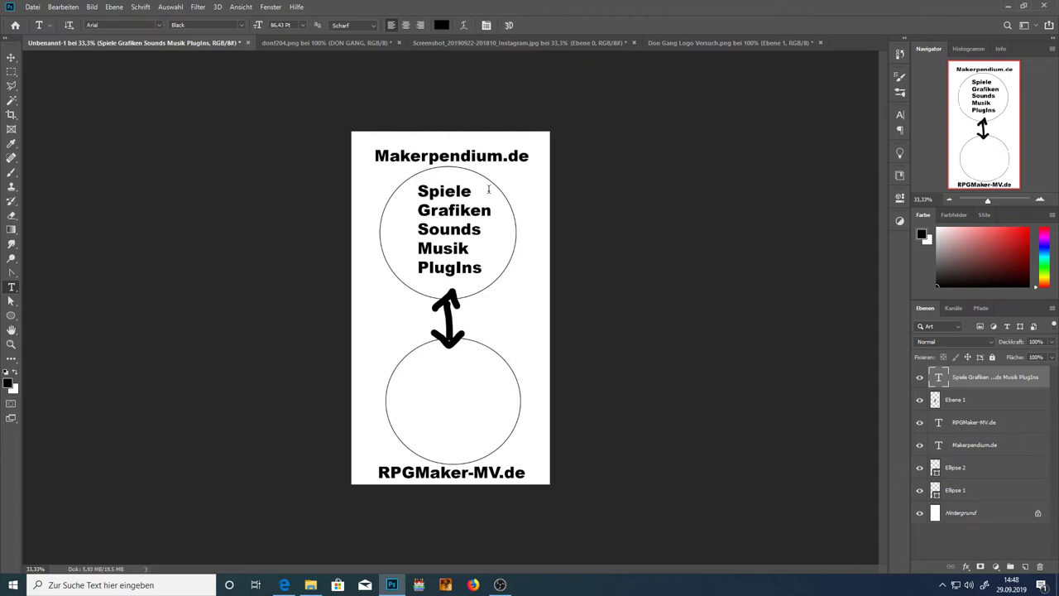
pyautogui.click(11, 57)
pyautogui.moveTo(458, 220); pyautogui.dragTo(459, 391)
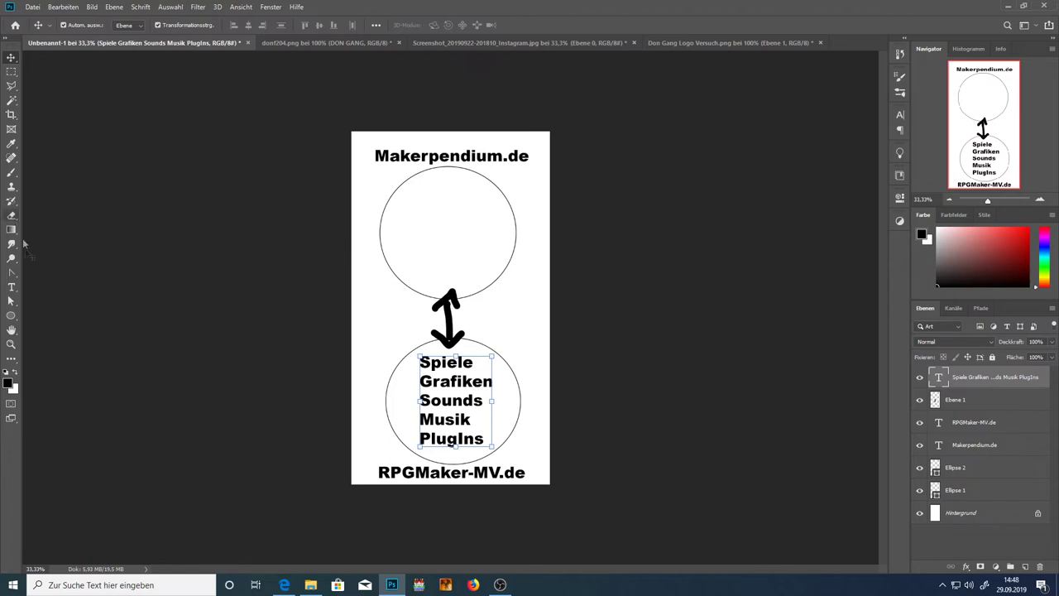
# - Add a two-line text inside the Makerpendium.de circle: Spielverzeichnis, Personenverzeichnis
pyautogui.click(12, 287)
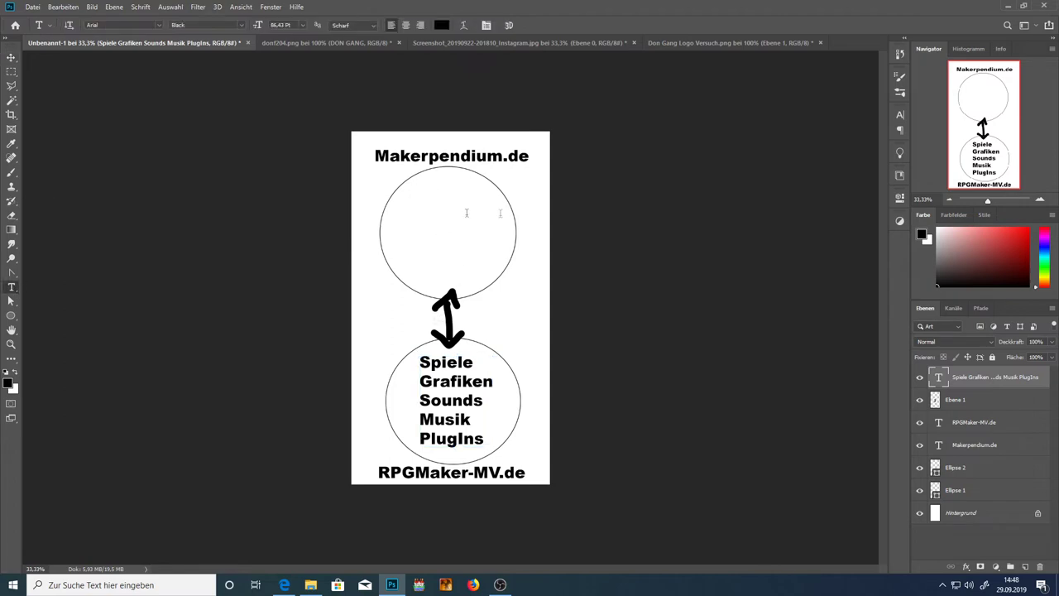
pyautogui.click(475, 207)
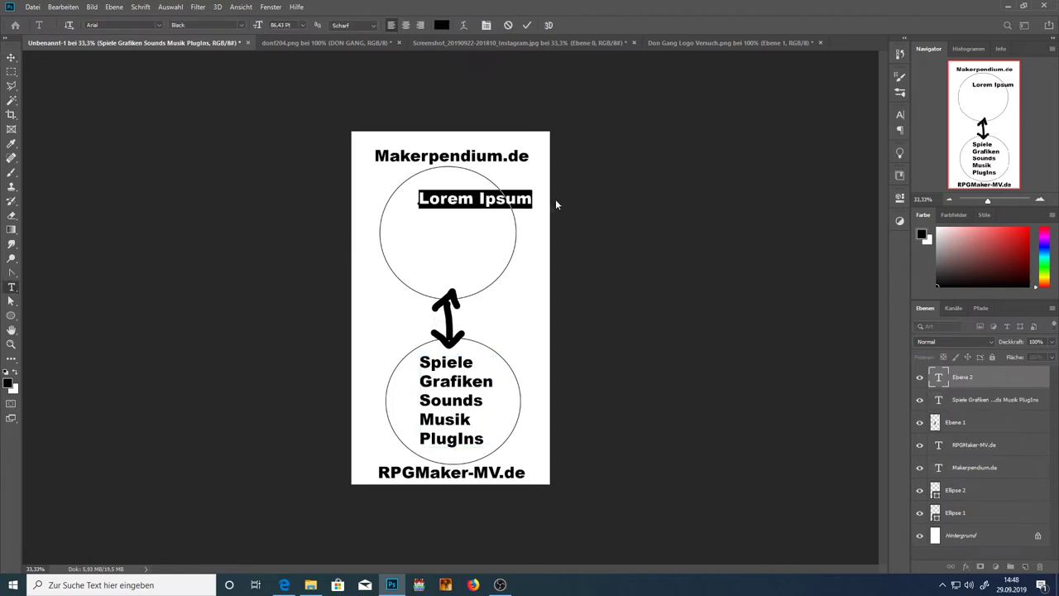
pyautogui.write('P')
pyautogui.press('BackSpace')
pyautogui.write('SPiel')
pyautogui.press('BackSpace')
pyautogui.press('BackSpace')
pyautogui.press('BackSpace')
pyautogui.press('BackSpace')
pyautogui.write('pielverzeichni ')
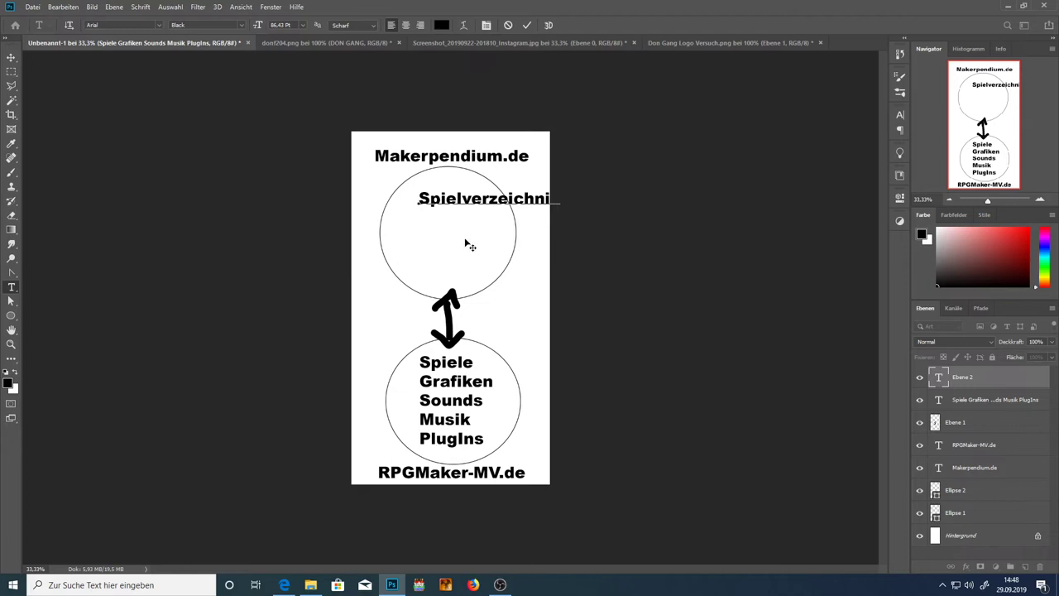
pyautogui.write('Pers')
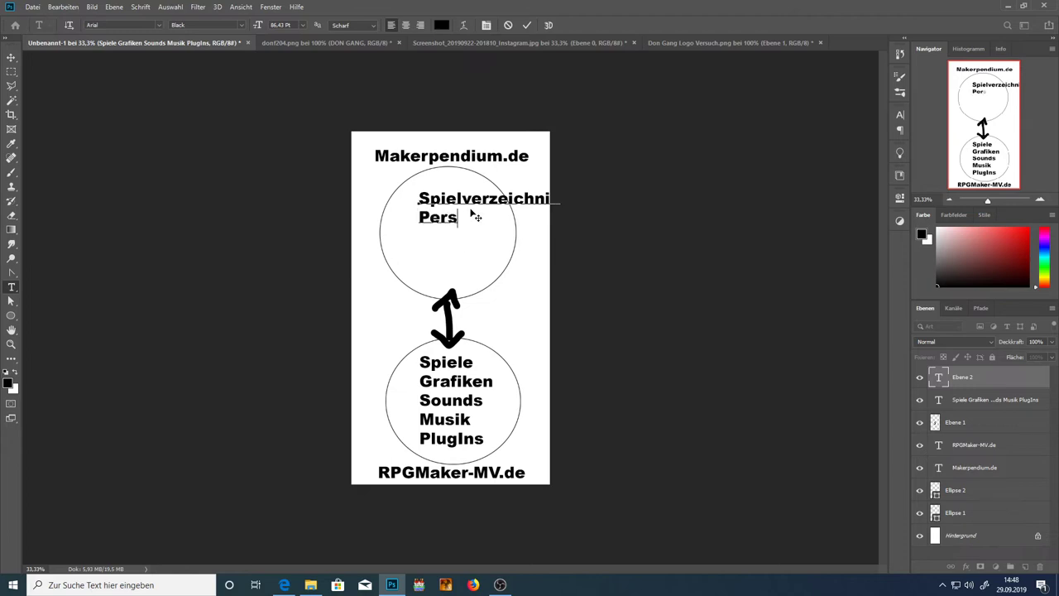
pyautogui.write('onenverzei')
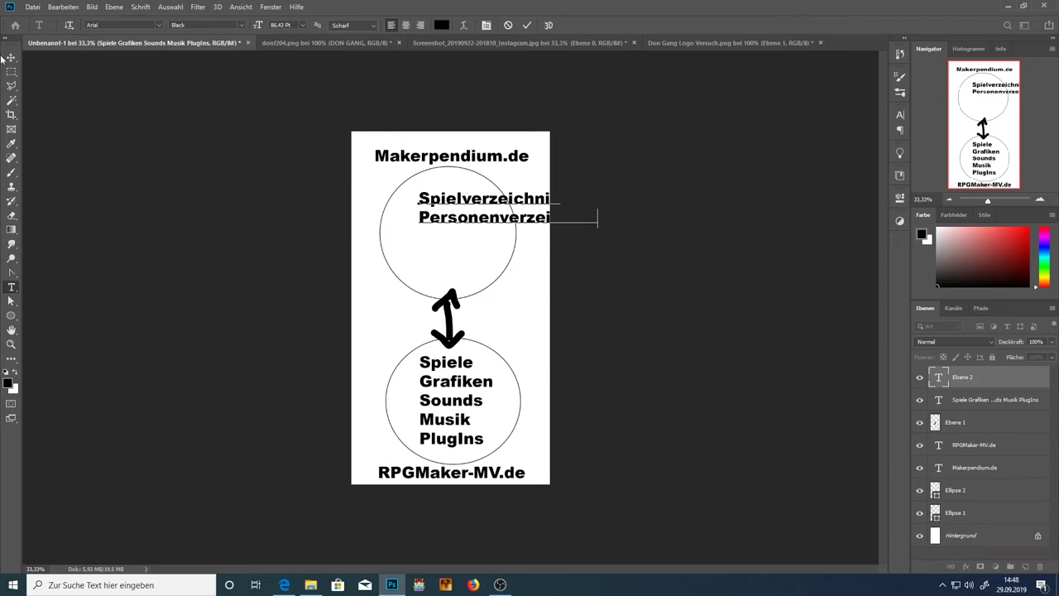
# - Scale the Spielverzeichnis/Personenverzeichnis text to about 57 % and centre it inside the Makerpendium.de circle
pyautogui.hotkey('ctrl', 'Return')
pyautogui.press('v')
pyautogui.moveTo(595, 192); pyautogui.dragTo(470, 221)
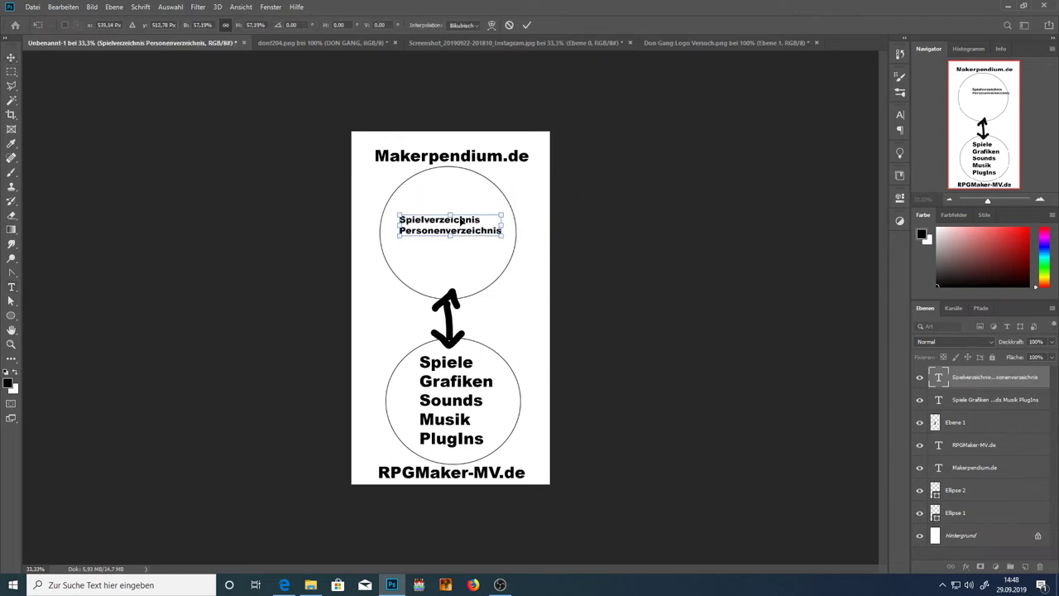
pyautogui.press('Return')
# - Highlight the five-line category list in the RPGMaker-MV.de circle and clear the highlight
pyautogui.click(11, 287)
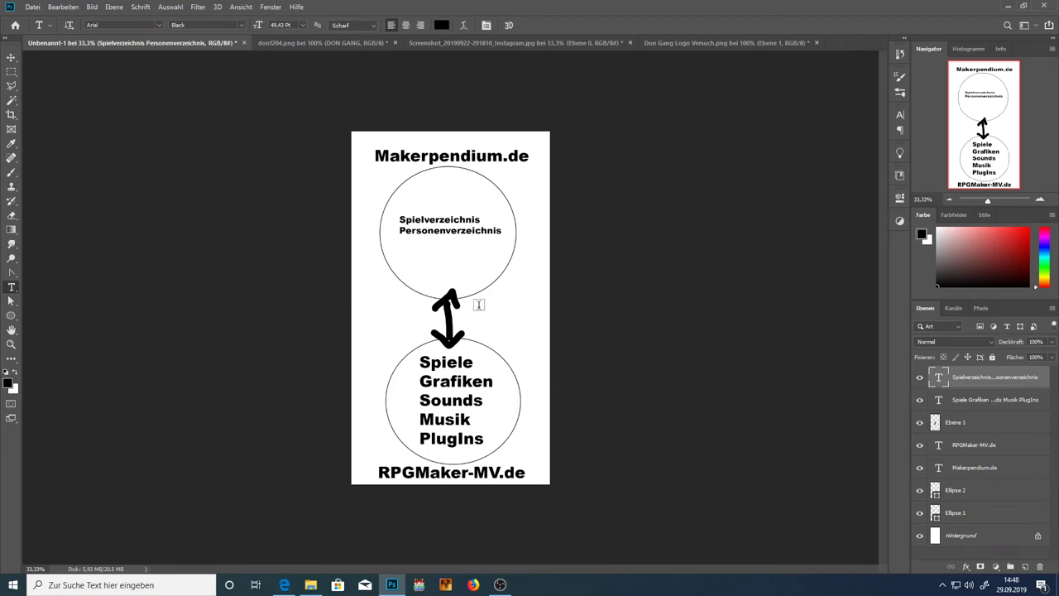
pyautogui.moveTo(422, 360); pyautogui.dragTo(496, 457)
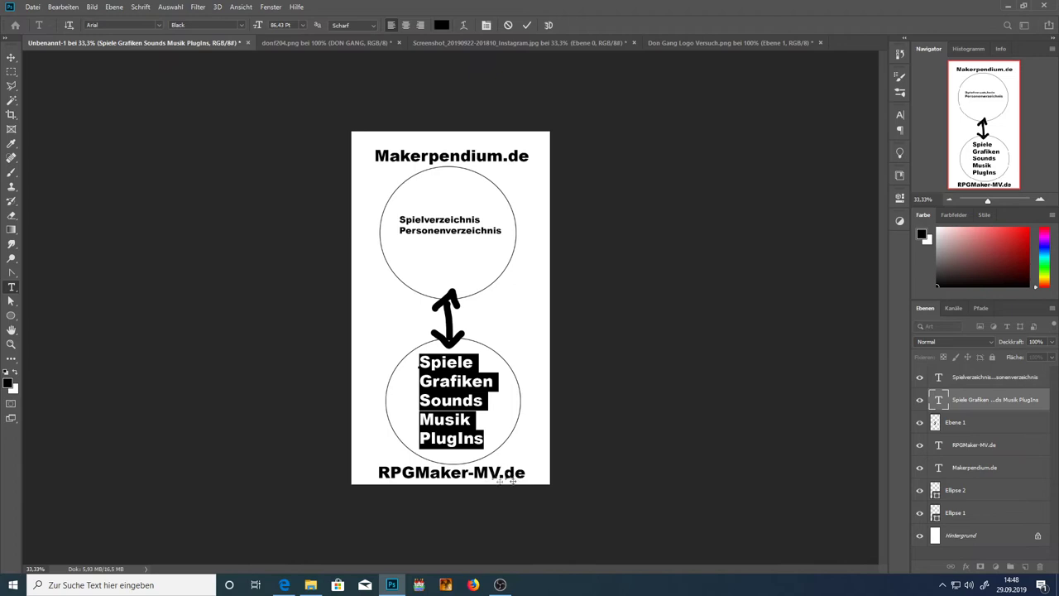
pyautogui.click(11, 72)
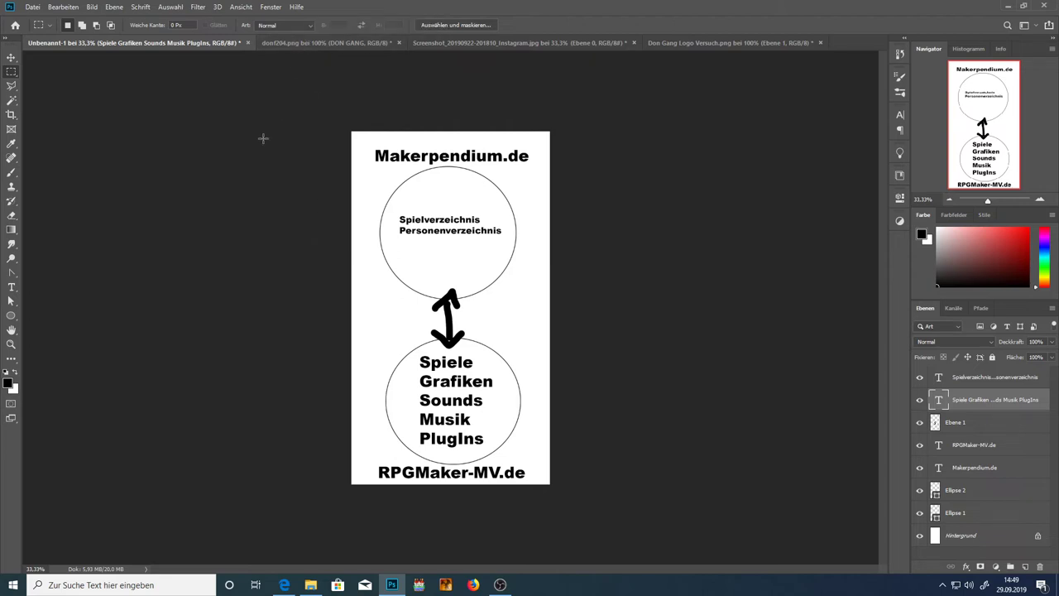
# - Show the donf204.png banner and outline its eye picture and the whole banner with temporary rectangular selections
pyautogui.click(297, 41)
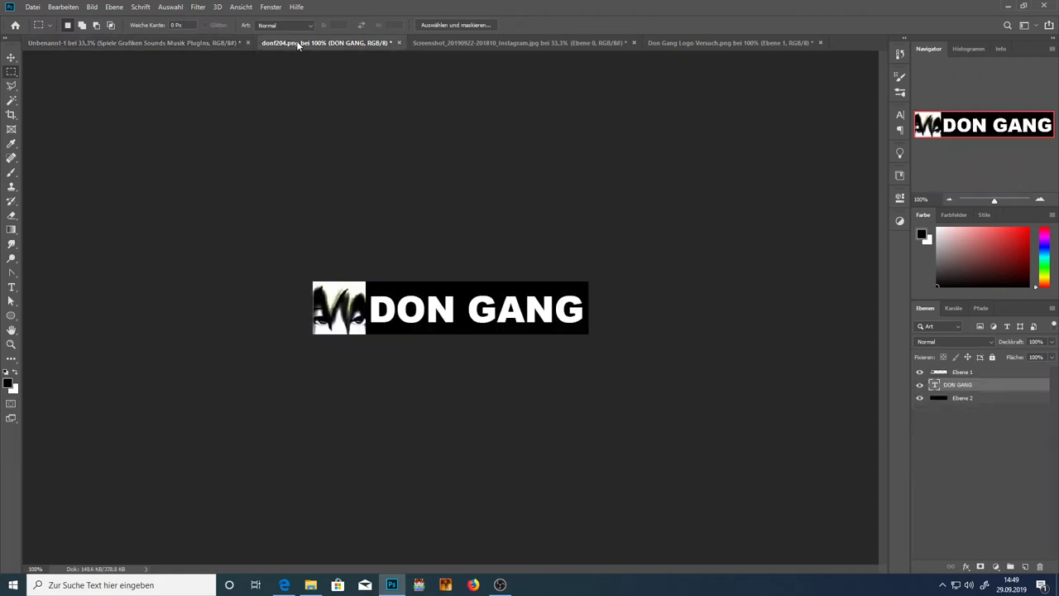
pyautogui.click(11, 287)
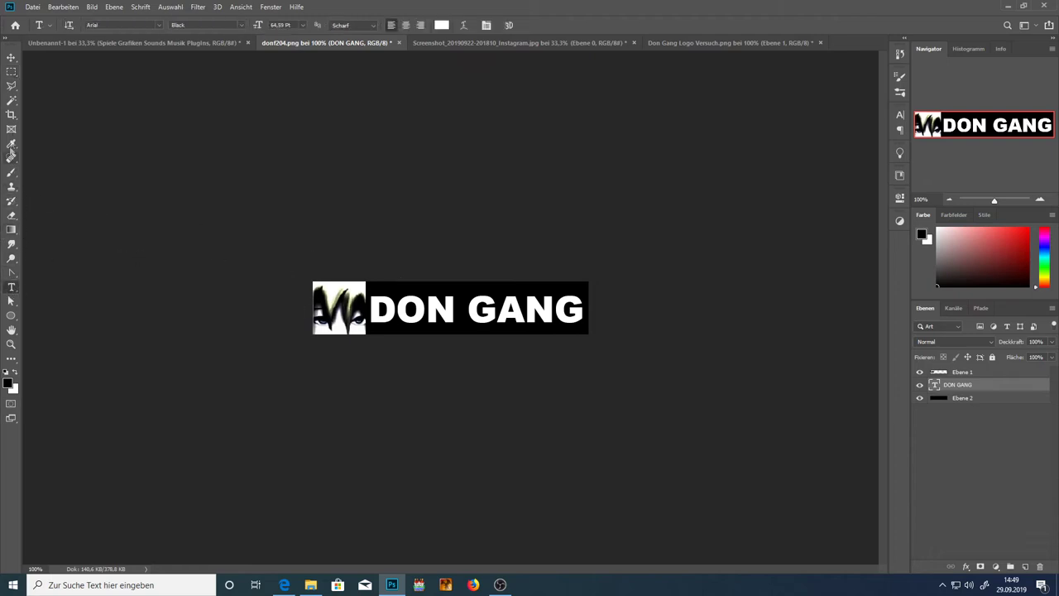
pyautogui.click(10, 72)
pyautogui.moveTo(356, 366); pyautogui.dragTo(366, 373)
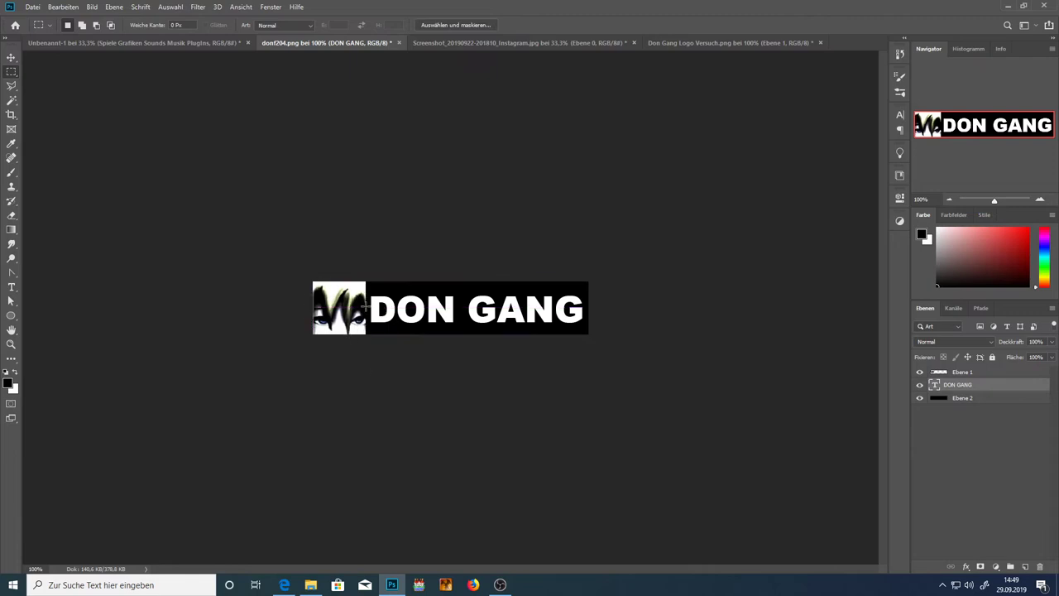
pyautogui.moveTo(280, 255); pyautogui.dragTo(366, 389)
pyautogui.moveTo(312, 282); pyautogui.dragTo(365, 359)
pyautogui.moveTo(286, 215); pyautogui.dragTo(696, 379)
pyautogui.click(696, 379)
pyautogui.moveTo(311, 281); pyautogui.dragTo(368, 373)
pyautogui.click(386, 378)
# - Move the DON GANG text slightly up in the banner and start a second line beneath it
pyautogui.click(12, 57)
pyautogui.moveTo(382, 292); pyautogui.dragTo(382, 282)
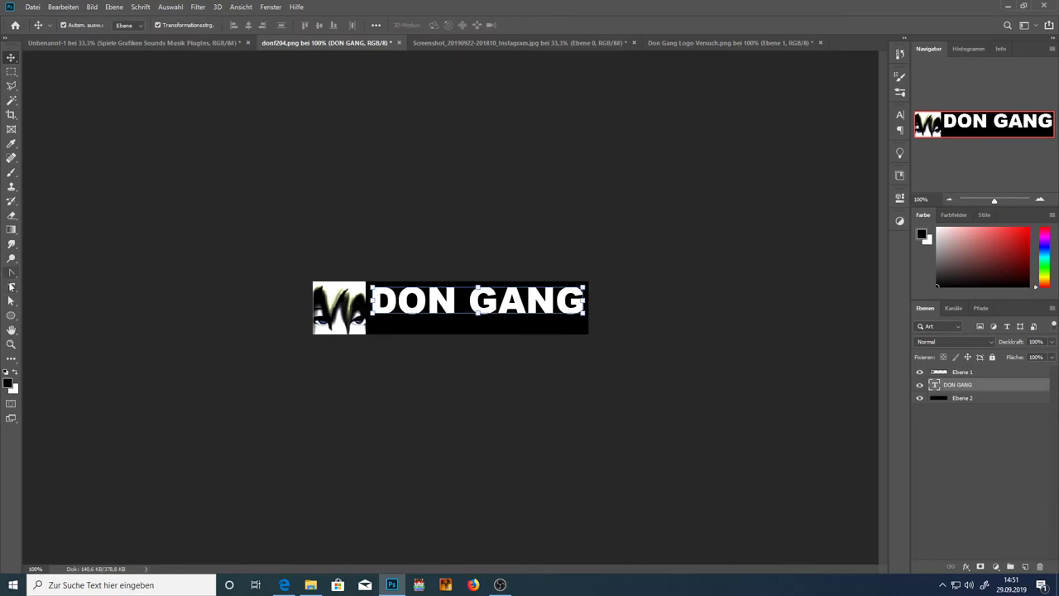
pyautogui.click(12, 287)
pyautogui.click(583, 303)
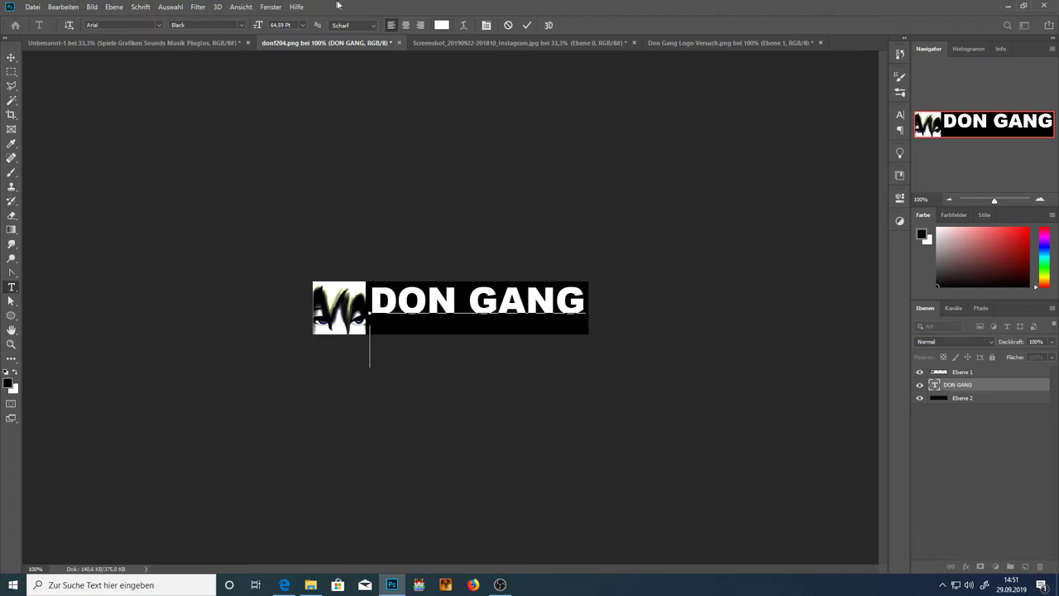
# - Try font sizes of 11 pt and 12 pt for the new line below DON GANG
pyautogui.click(281, 25)
pyautogui.write('11')
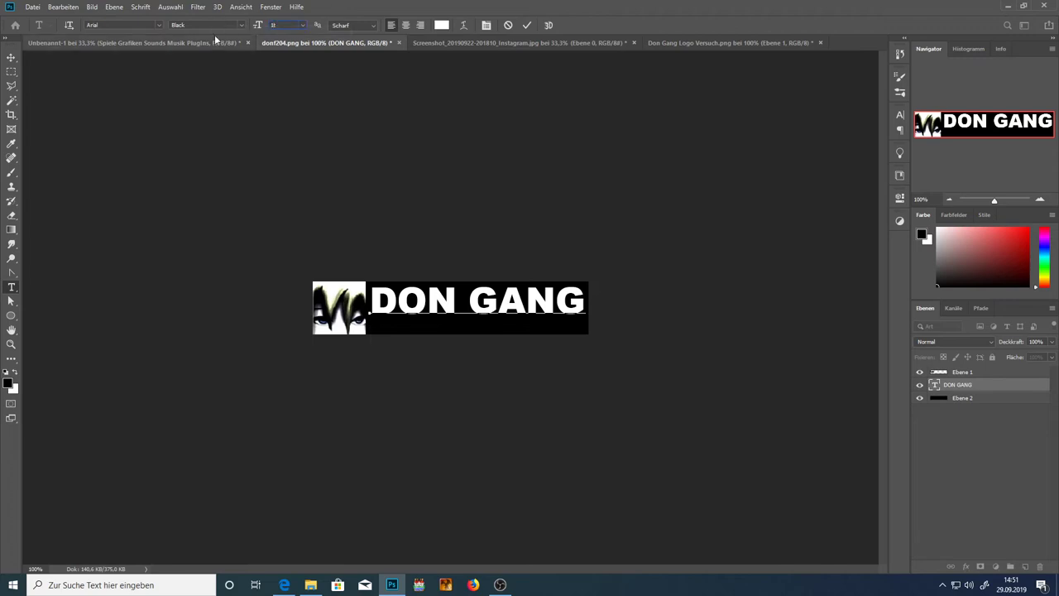
pyautogui.press('Return')
pyautogui.press('Return')
pyautogui.click(249, 29)
pyautogui.write('12')
pyautogui.press('Return')
pyautogui.write('d')
pyautogui.press('BackSpace')
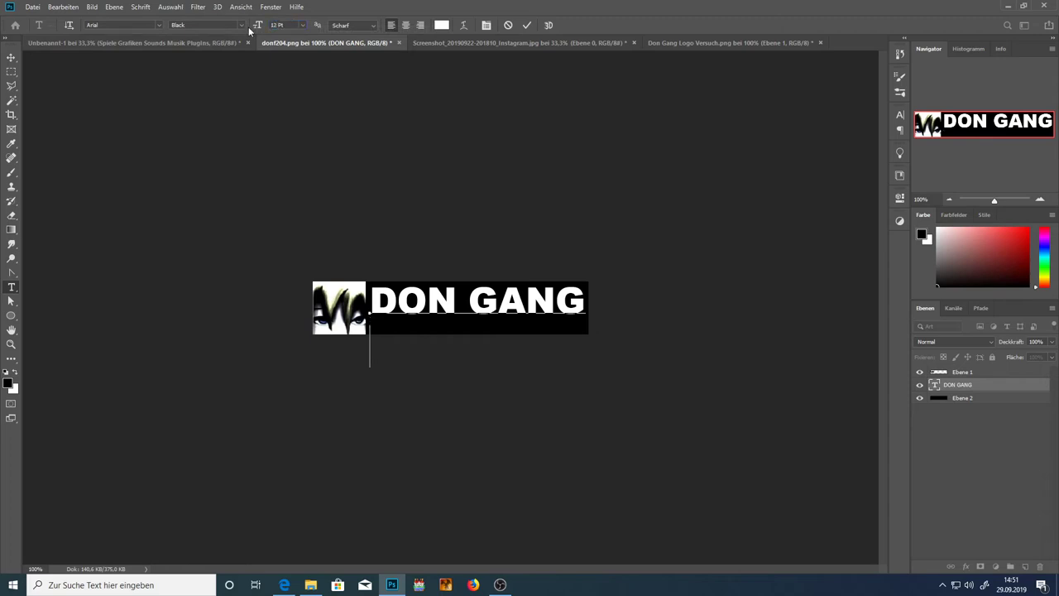
# - Set the new line's font size to 20 pt and write the tagline "Die Gang der Archivare" below DON GANG
pyautogui.click(278, 25)
pyautogui.write('20')
pyautogui.press('Return')
pyautogui.write('Die Gang der Ar')
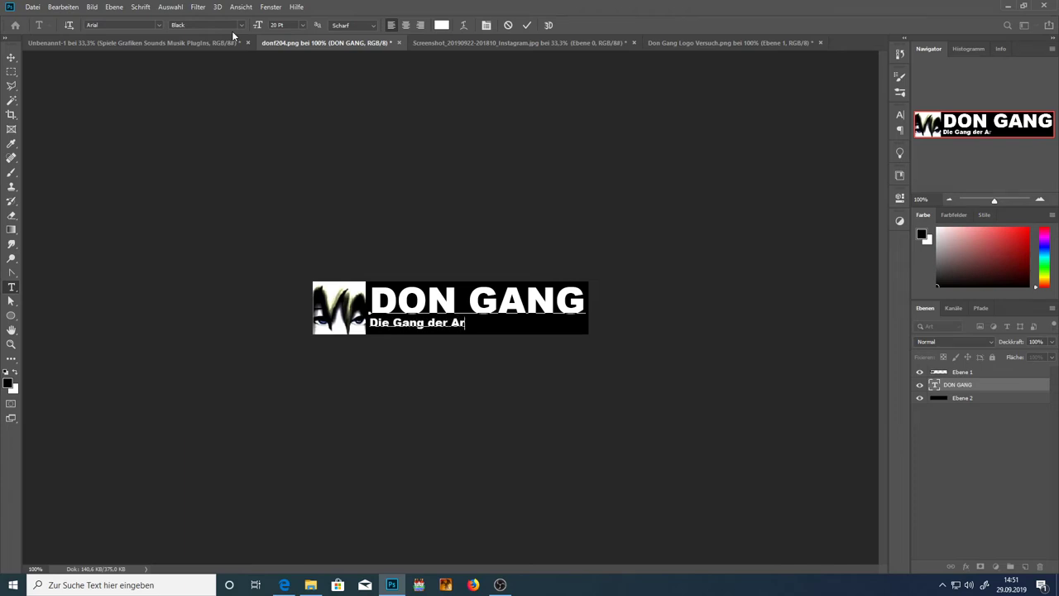
pyautogui.write('chivare')
# - Enlarge the "Die Gang der Archivare" tagline to 31 pt and shift the text block slightly up to fit the banner
pyautogui.moveTo(368, 323); pyautogui.dragTo(587, 321)
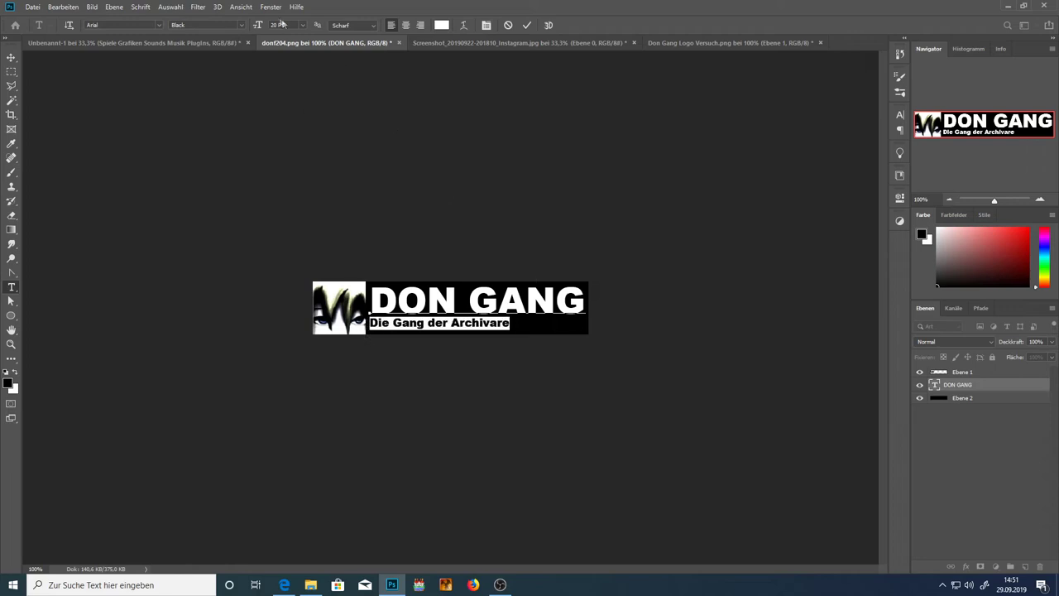
pyautogui.click(289, 25)
pyautogui.scroll(12, 289, 25)
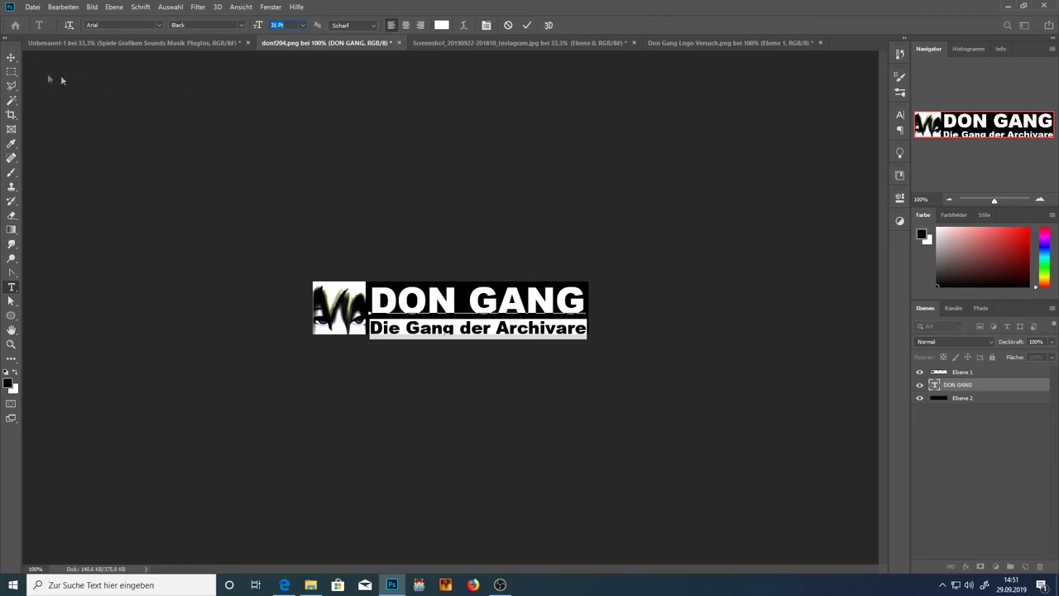
pyautogui.click(11, 70)
pyautogui.click(11, 57)
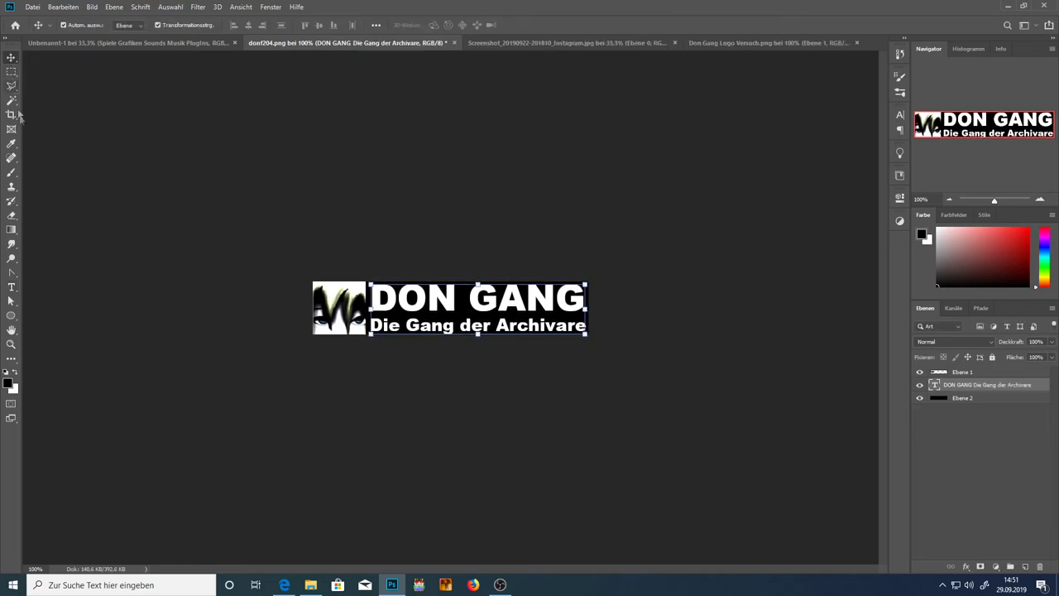
# - Try the tagline at 30 pt and set it back to 31 pt
pyautogui.click(11, 287)
pyautogui.moveTo(586, 326); pyautogui.dragTo(636, 328)
pyautogui.click(290, 24)
pyautogui.press('Down')
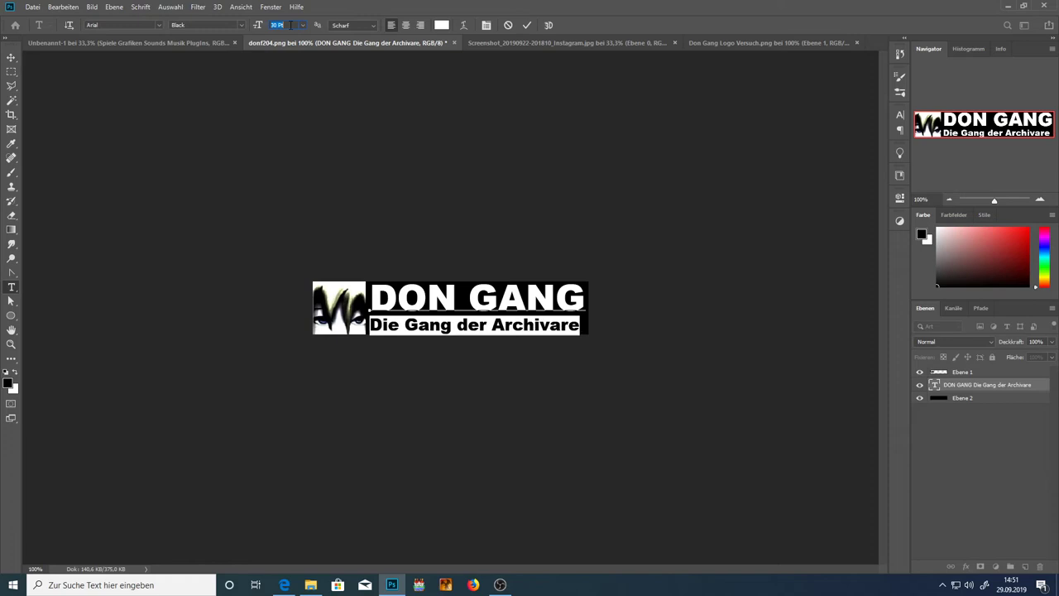
pyautogui.press('Up')
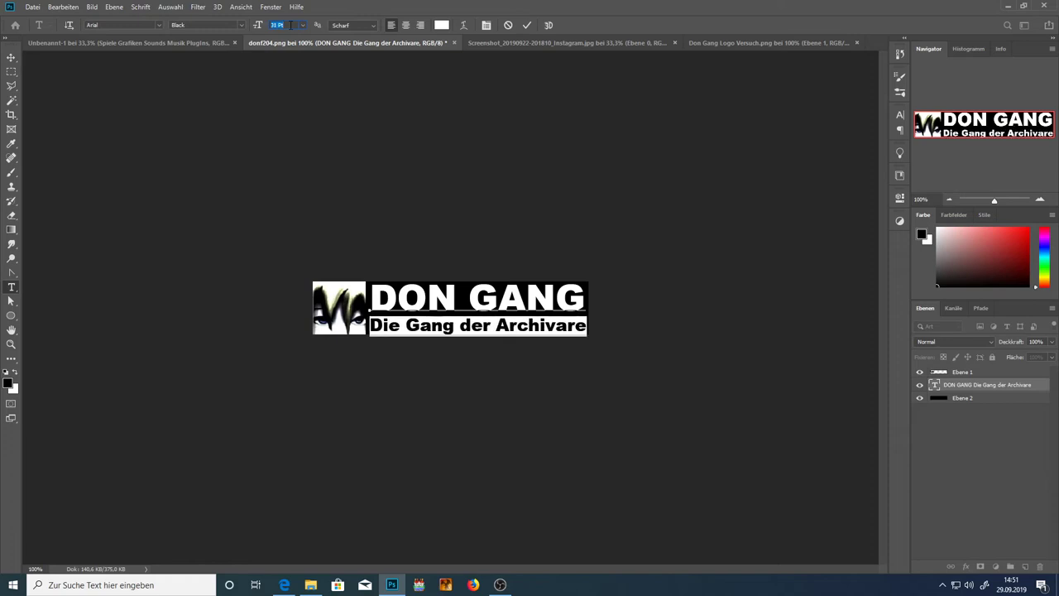
pyautogui.click(11, 72)
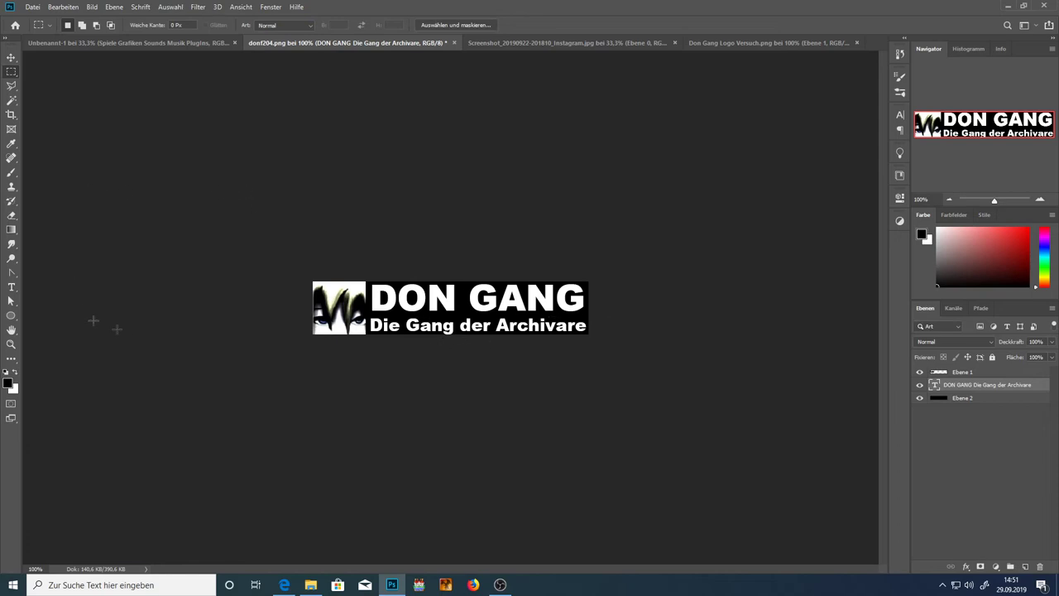
# - Mark out the finished banner and its eye picture with temporary rectangular selections
pyautogui.moveTo(240, 253); pyautogui.dragTo(723, 418)
pyautogui.click(723, 419)
pyautogui.moveTo(279, 247); pyautogui.dragTo(365, 377)
pyautogui.moveTo(300, 244); pyautogui.dragTo(701, 413)
pyautogui.click(699, 393)
# - Compare the donf204.png banner with the round DON GANG logo in the Instagram screenshot document
pyautogui.click(481, 41)
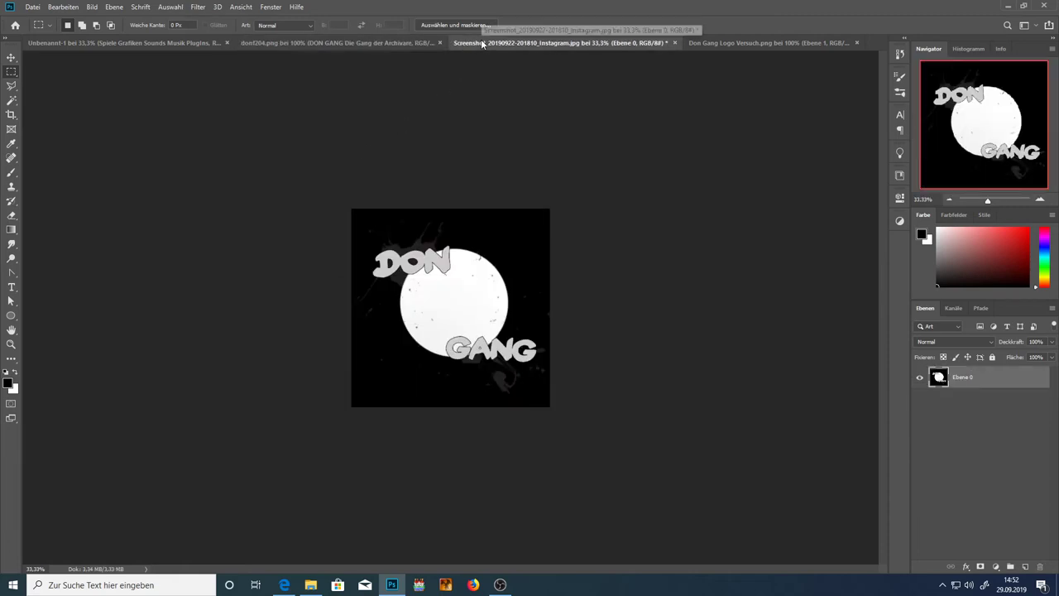
pyautogui.click(410, 42)
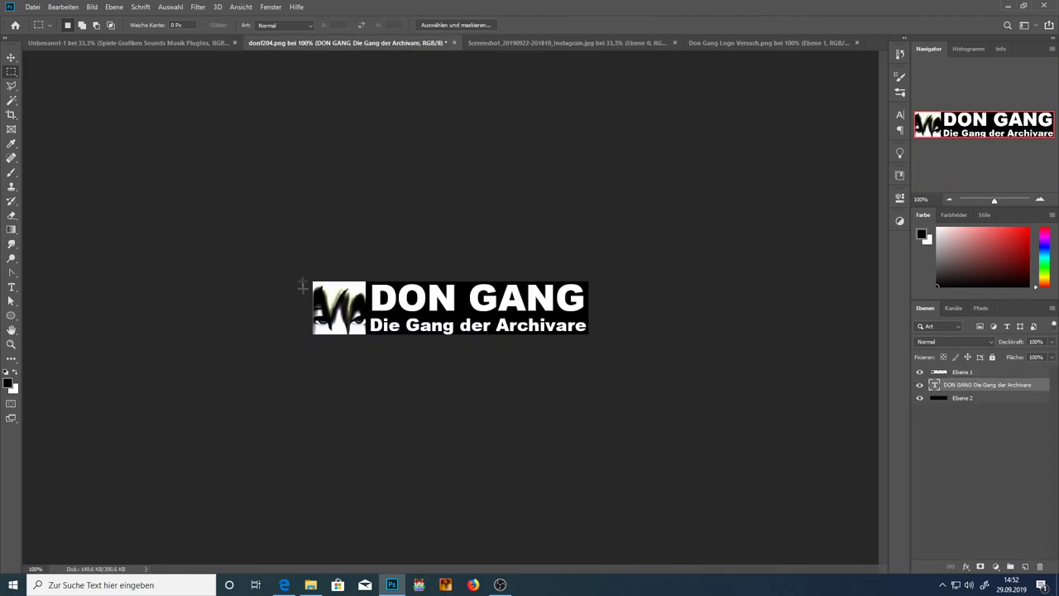
pyautogui.click(489, 43)
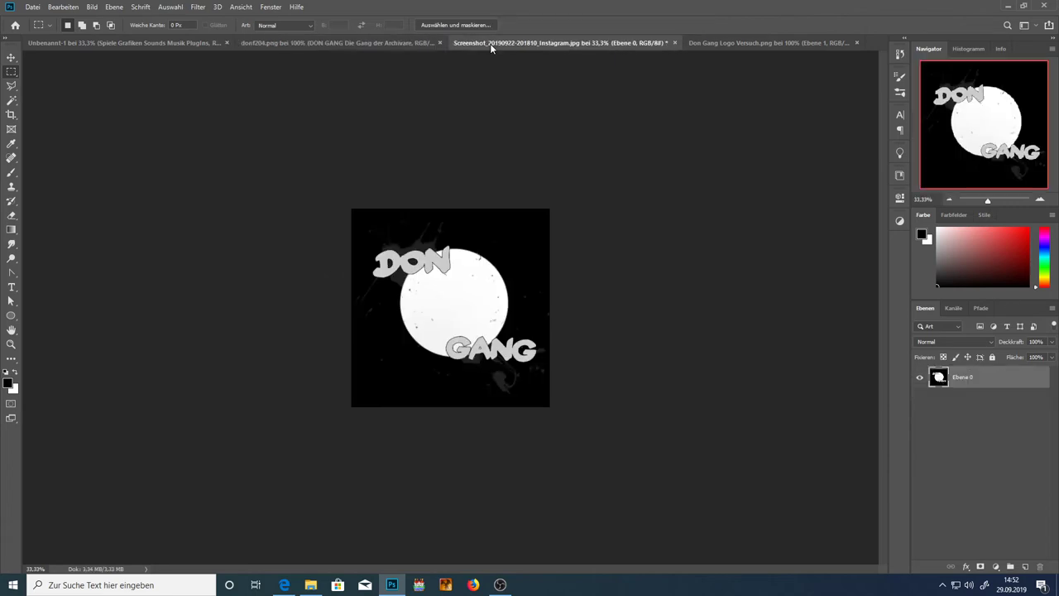
pyautogui.moveTo(325, 161); pyautogui.dragTo(571, 411)
pyautogui.click(646, 392)
pyautogui.click(304, 43)
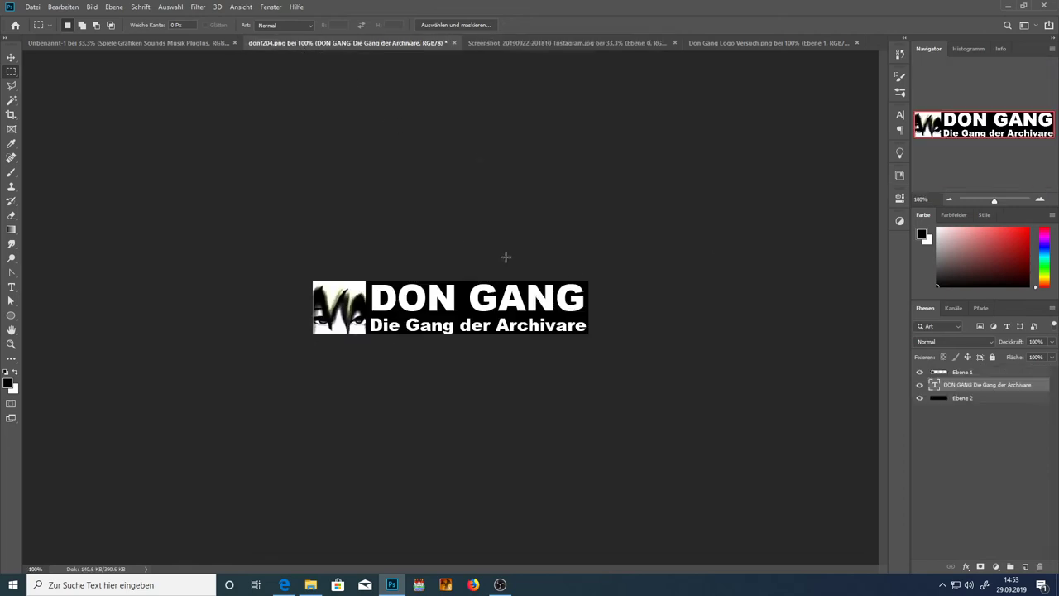
pyautogui.click(503, 43)
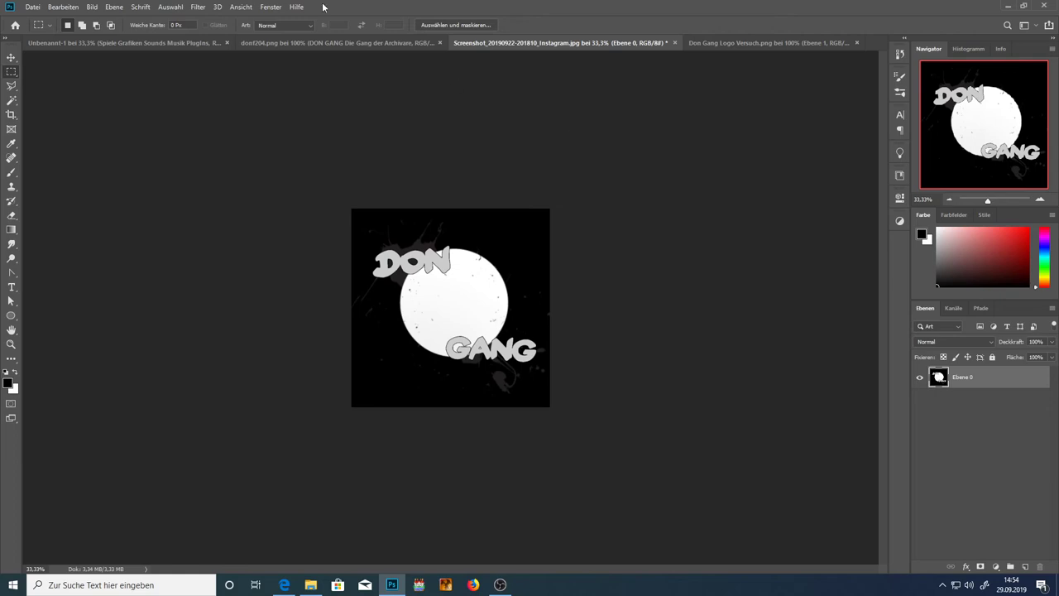
pyautogui.click(333, 42)
pyautogui.click(474, 43)
# - Examine the pixel detail of the Don Gang Logo Versuch.png logo at up to 700 % zoom, ending at 100 %
pyautogui.click(710, 43)
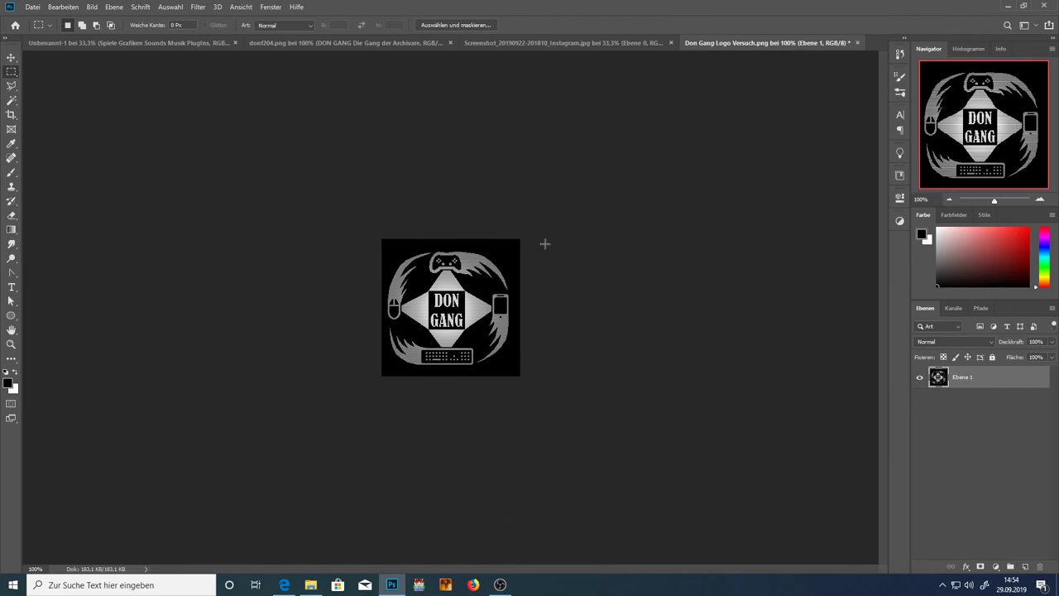
pyautogui.hotkey('ctrl', 'a')
pyautogui.hotkey('ctrl', 'd')
pyautogui.click(1039, 200)
pyautogui.click(1039, 200)
pyautogui.click(1039, 200)
pyautogui.click(1039, 200)
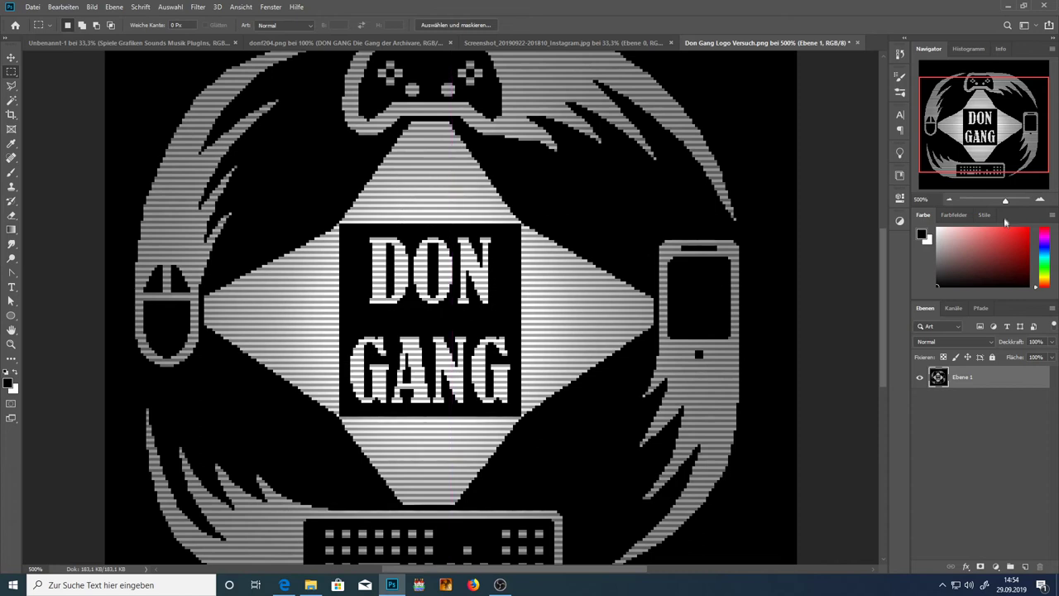
pyautogui.click(1039, 200)
pyautogui.click(1039, 200)
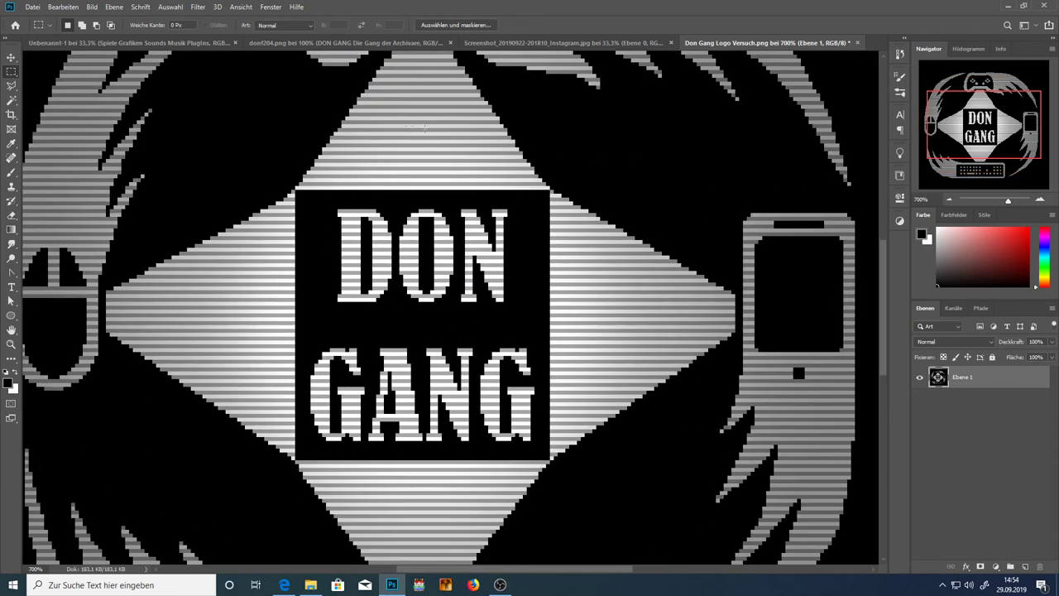
pyautogui.click(949, 200)
pyautogui.click(949, 200)
pyautogui.click(949, 200)
pyautogui.click(949, 200)
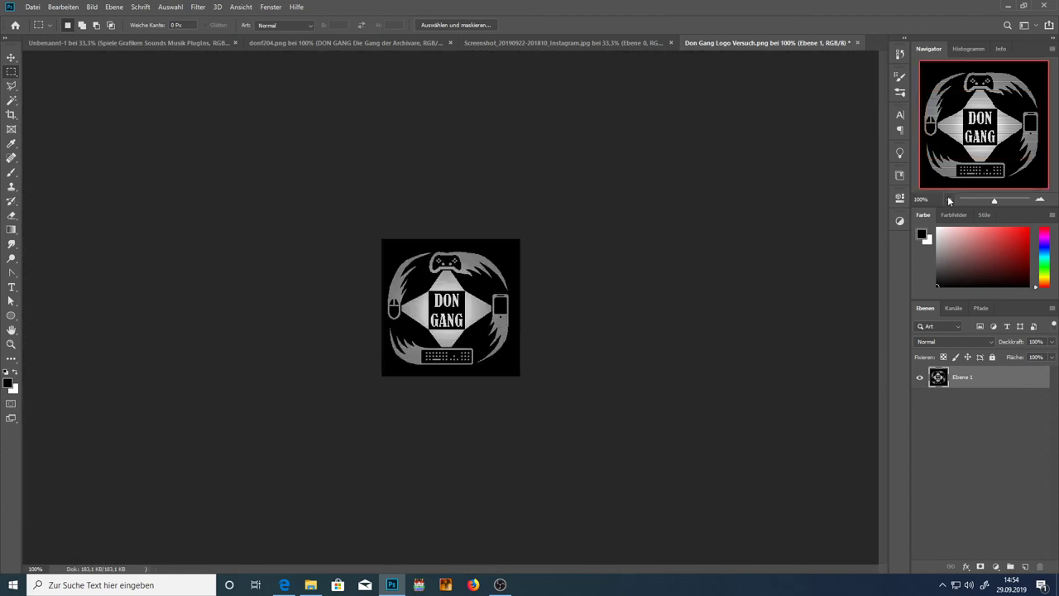
# - Enlarge the Don Gang Logo Versuch.png image fivefold by setting its width to 251*5 pixels
pyautogui.click(94, 8)
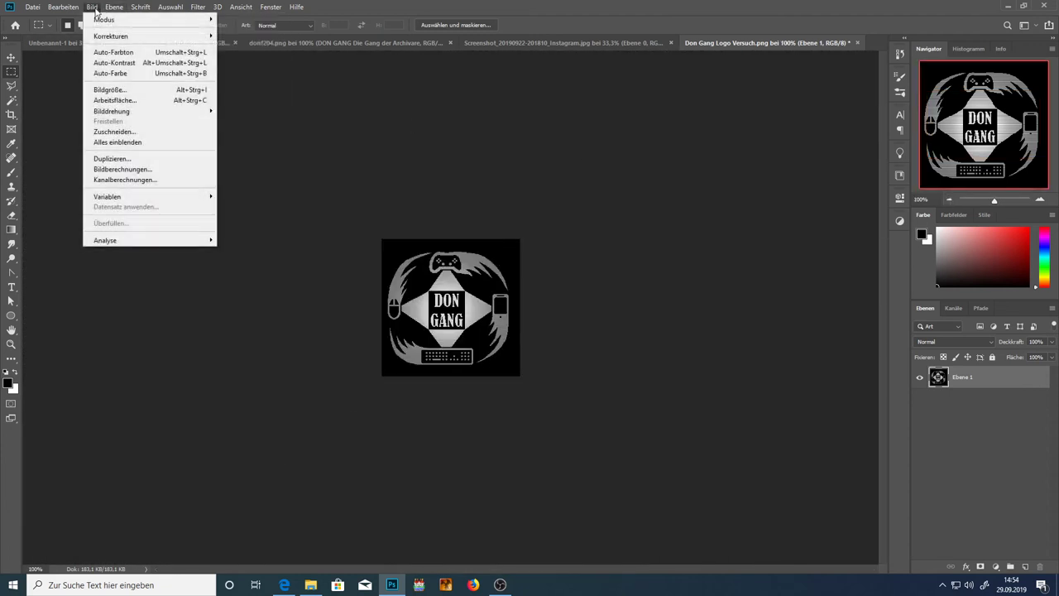
pyautogui.click(151, 89)
pyautogui.click(612, 182)
pyautogui.write('"')
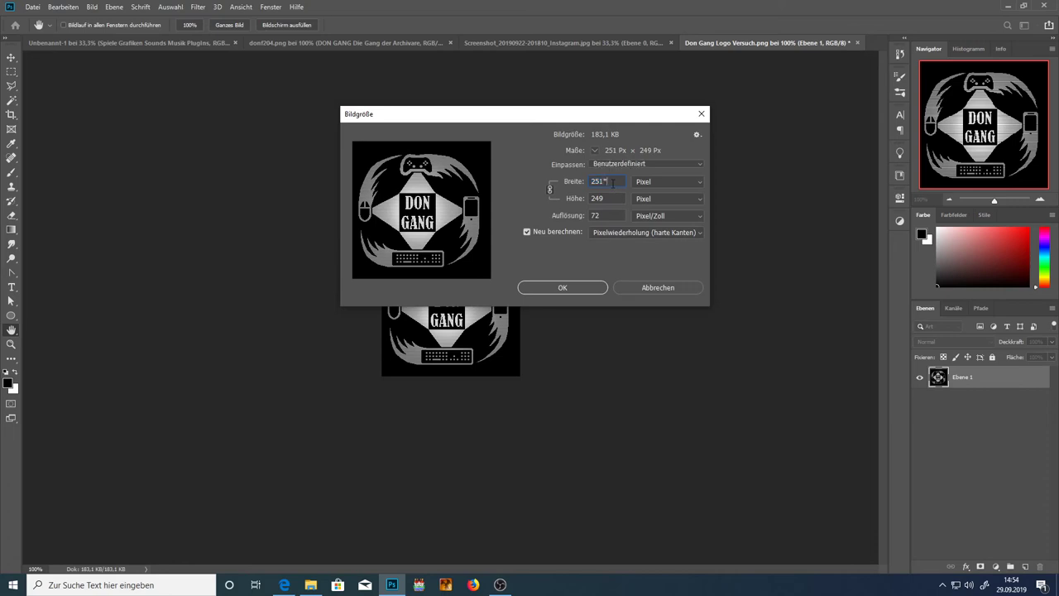
pyautogui.write('5')
pyautogui.press('Return')
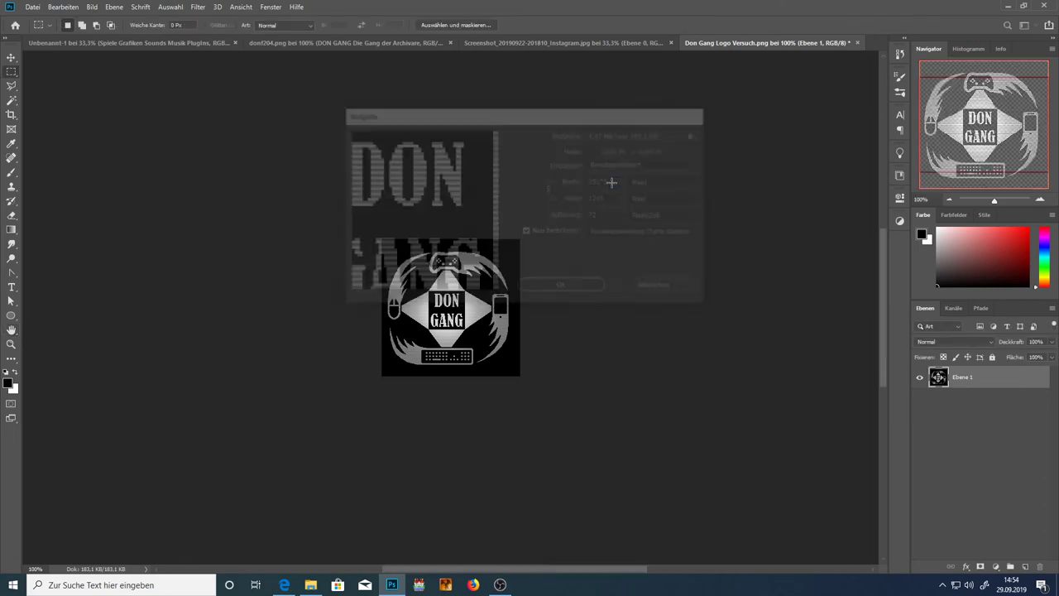
# - Examine the enlarged logo and its gamepad detail at up to 300 % zoom, ending at 50 %
pyautogui.click(950, 200)
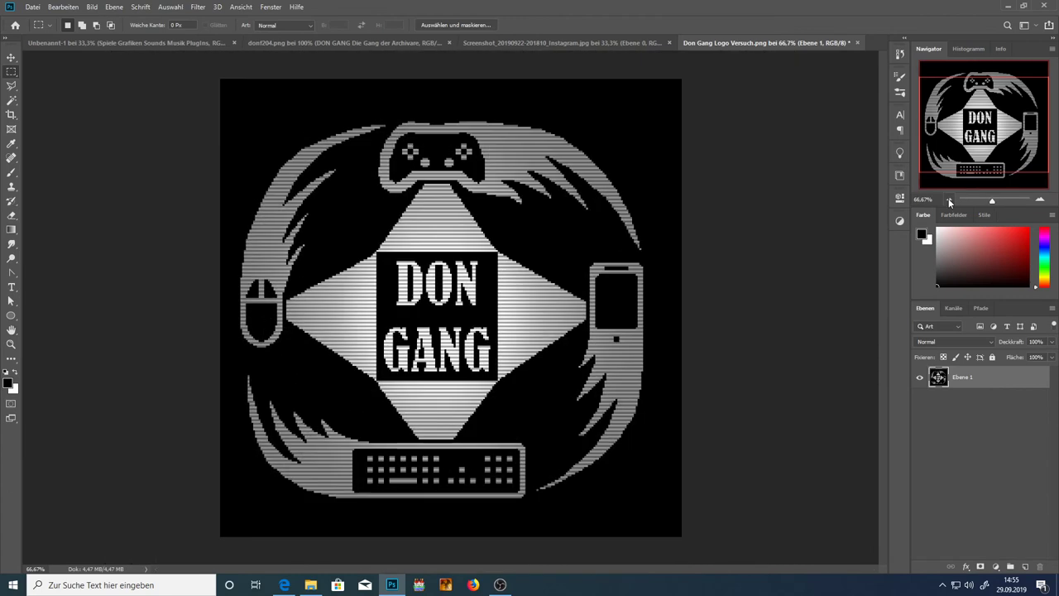
pyautogui.click(1040, 199)
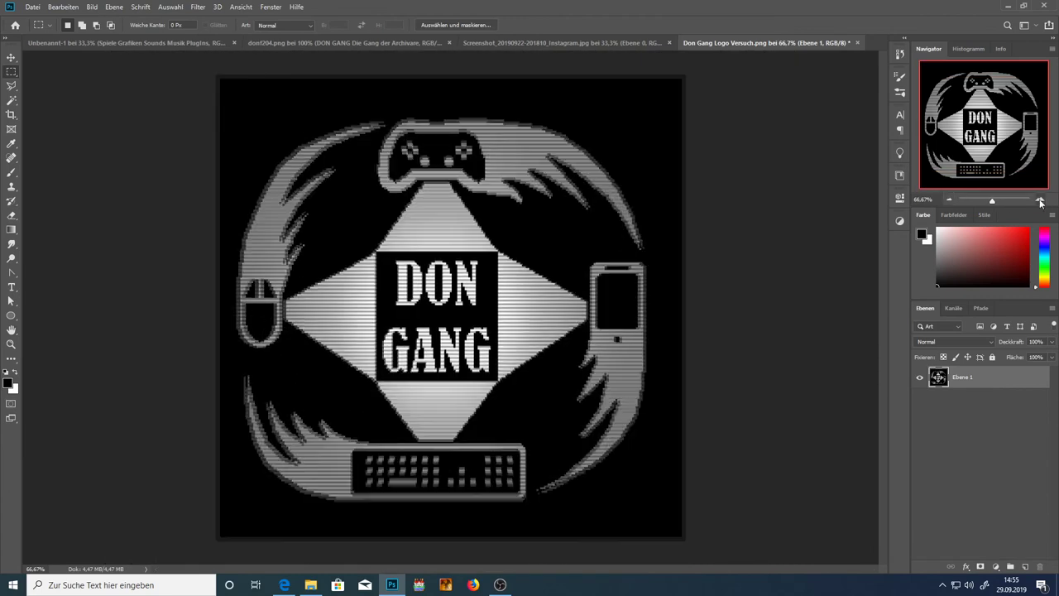
pyautogui.click(1039, 199)
pyautogui.click(1040, 199)
pyautogui.moveTo(953, 137); pyautogui.dragTo(956, 101)
pyautogui.click(950, 199)
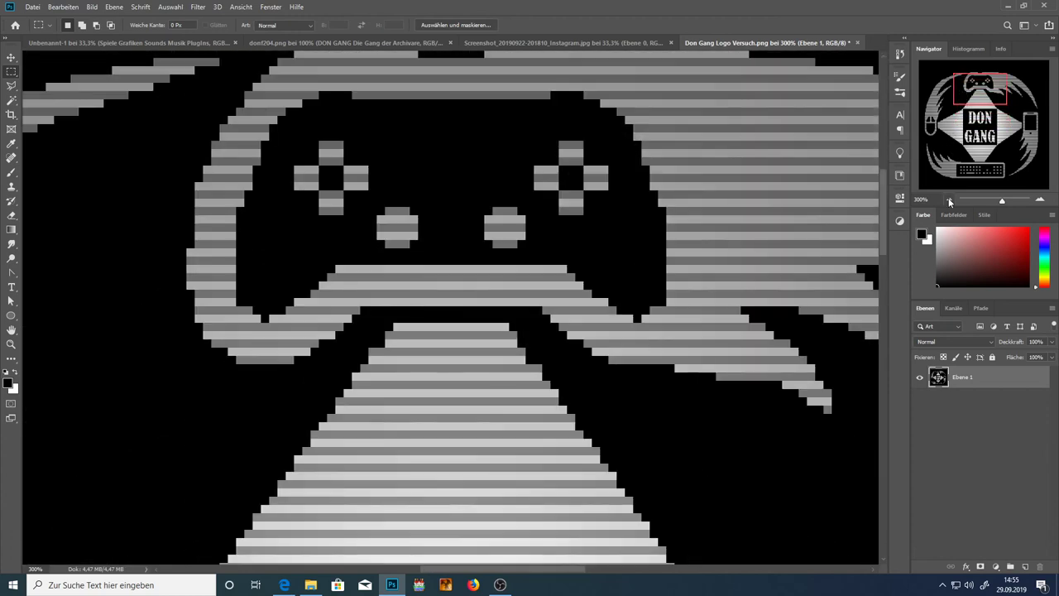
pyautogui.click(950, 200)
pyautogui.click(950, 199)
pyautogui.click(950, 199)
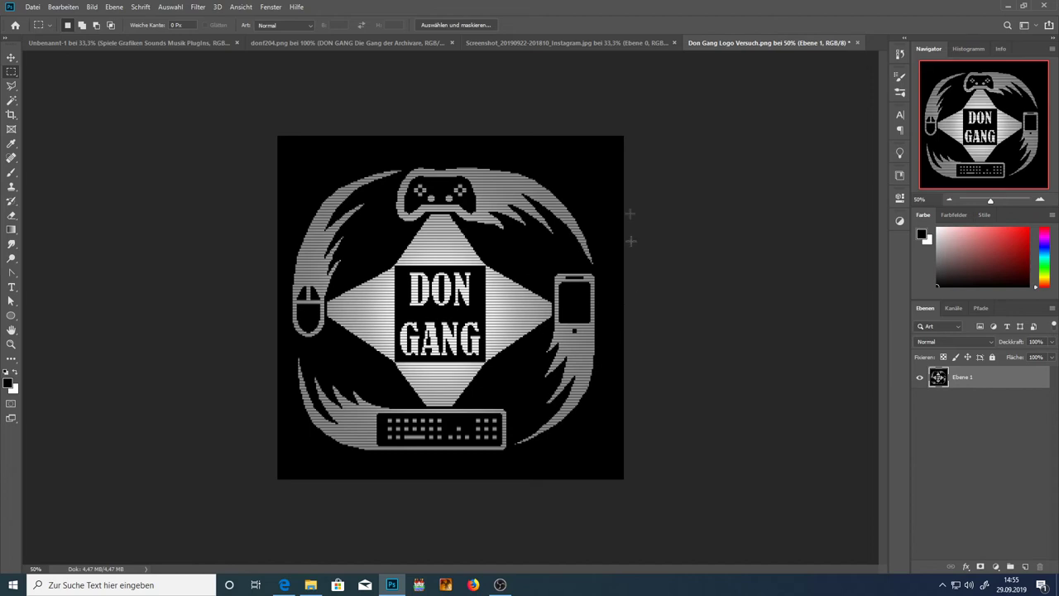
# - Outline the whole logo with temporary rectangular selections and inspect its upper part at 100 % zoom, ending at 50 %
pyautogui.moveTo(634, 111); pyautogui.dragTo(160, 516)
pyautogui.moveTo(229, 109); pyautogui.dragTo(754, 496)
pyautogui.click(1040, 201)
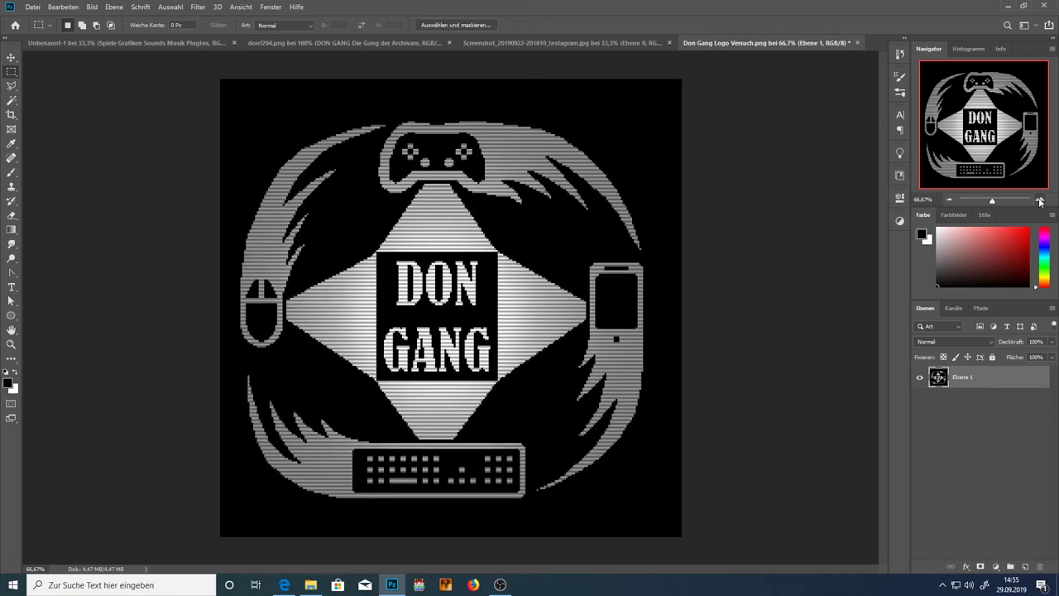
pyautogui.click(1040, 201)
pyautogui.moveTo(987, 143)
pyautogui.mouseDown()
pyautogui.moveTo(973, 116)
pyautogui.moveTo(980, 148)
pyautogui.moveTo(1004, 150)
pyautogui.moveTo(1005, 125)
pyautogui.moveTo(998, 131)
pyautogui.mouseUp()
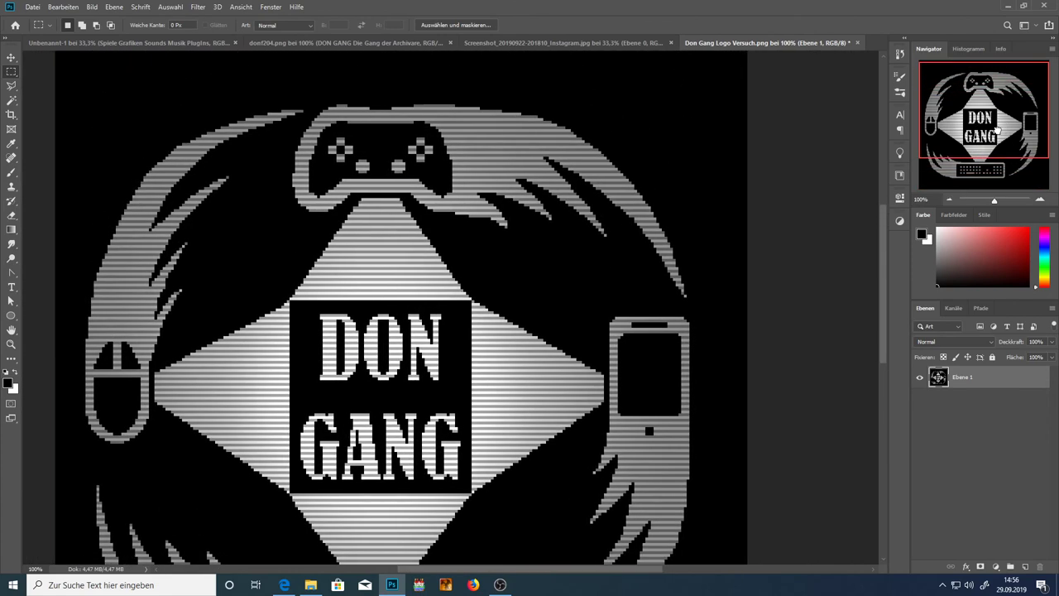
pyautogui.click(949, 200)
pyautogui.click(949, 199)
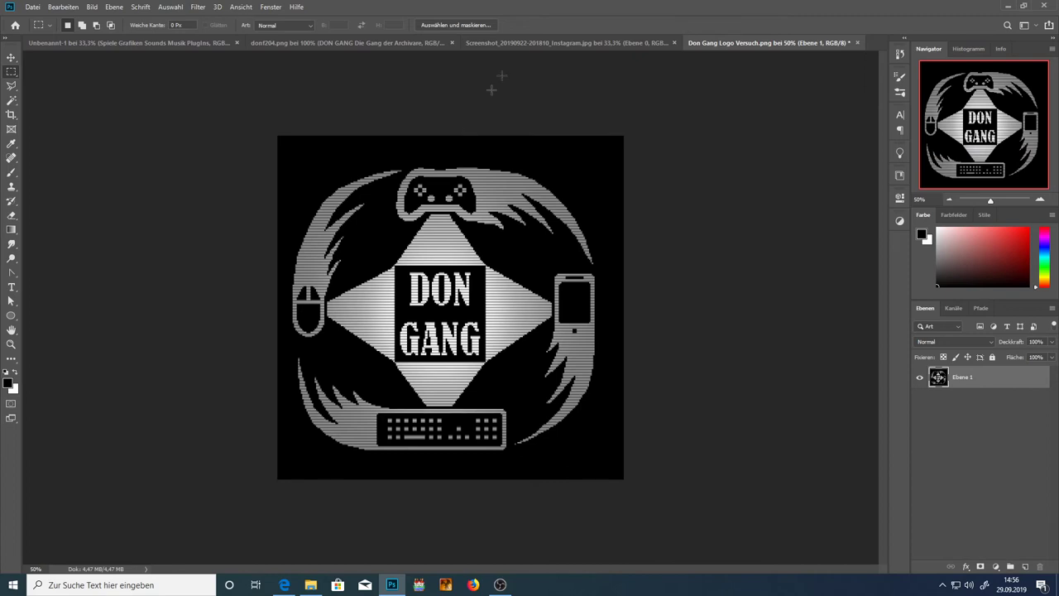
# - Mark out the lettering and the eye picture of the donf204.png banner with temporary rectangular selections
pyautogui.click(514, 47)
pyautogui.click(414, 47)
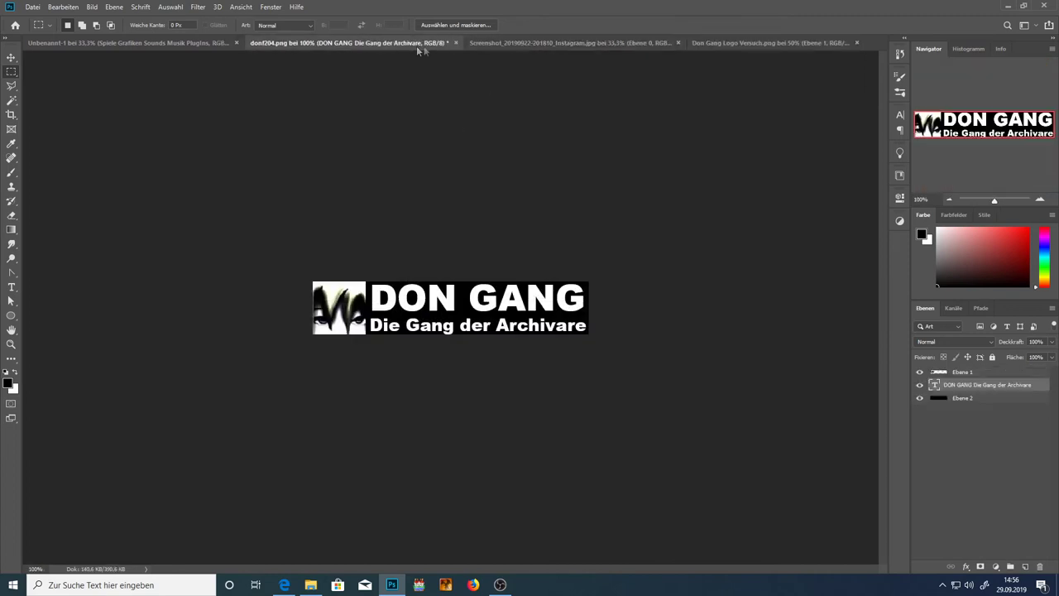
pyautogui.moveTo(366, 282); pyautogui.dragTo(475, 338)
pyautogui.moveTo(313, 282); pyautogui.dragTo(364, 361)
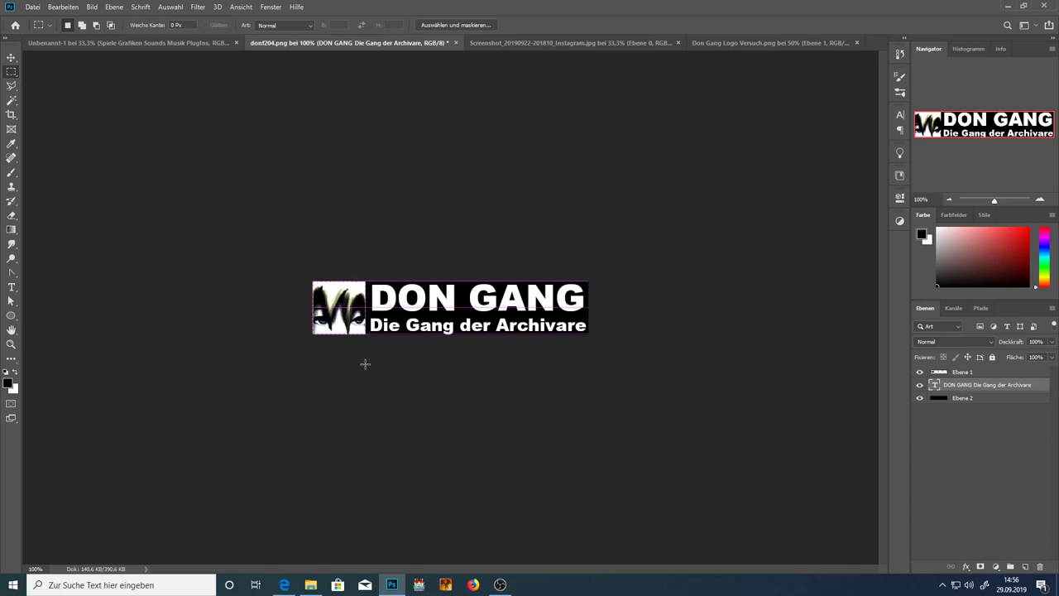
pyautogui.moveTo(312, 282); pyautogui.dragTo(361, 352)
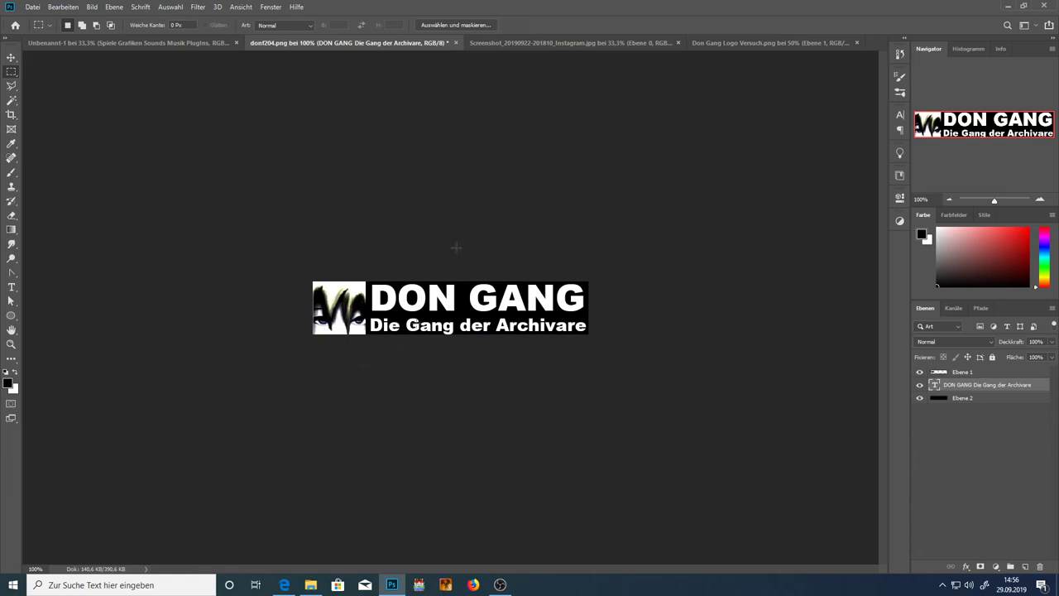
# - View the round logo in the Instagram screenshot document and outline the whole Don Gang Logo Versuch.png logo with a temporary selection
pyautogui.click(506, 41)
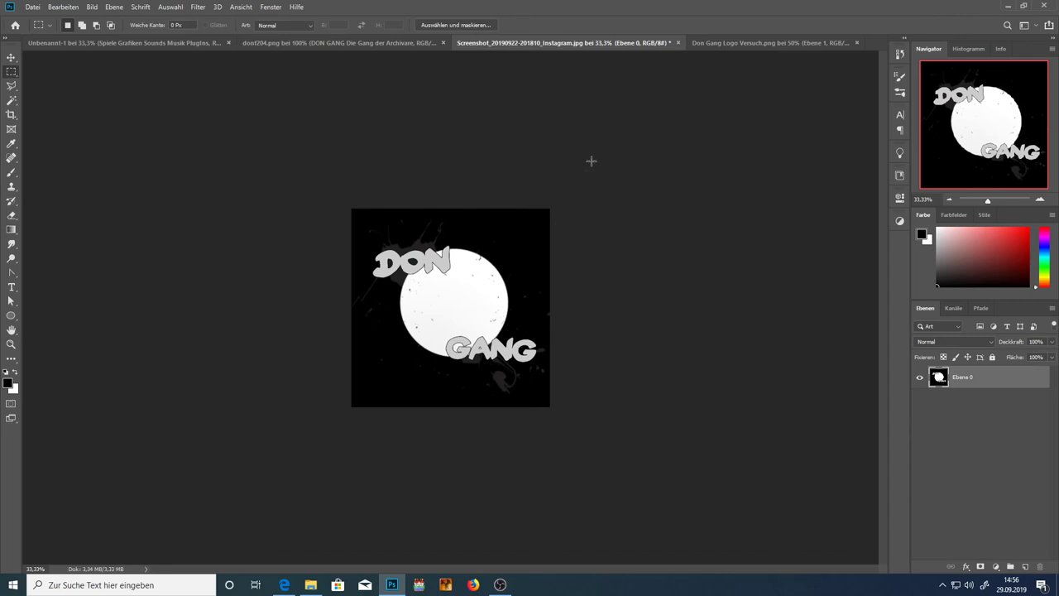
pyautogui.click(704, 45)
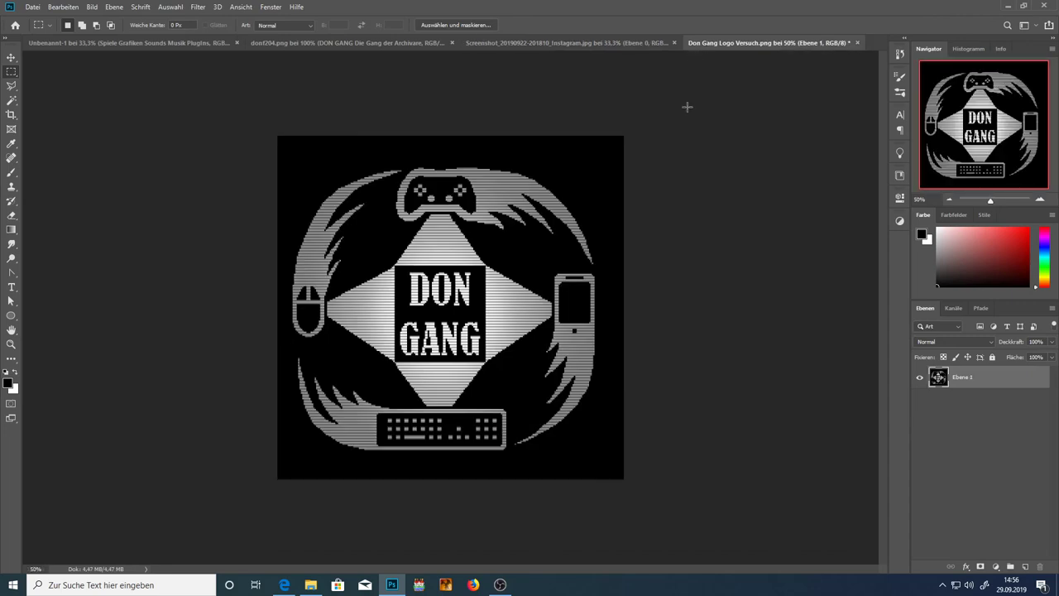
pyautogui.hotkey('ctrl', 'a')
pyautogui.moveTo(740, 107); pyautogui.dragTo(125, 544)
pyautogui.click(125, 543)
# - Show the two-circle diagram in Unbenannt-1, switch to Microsoft Edge and point out the channel name on the Twitch page
pyautogui.click(202, 43)
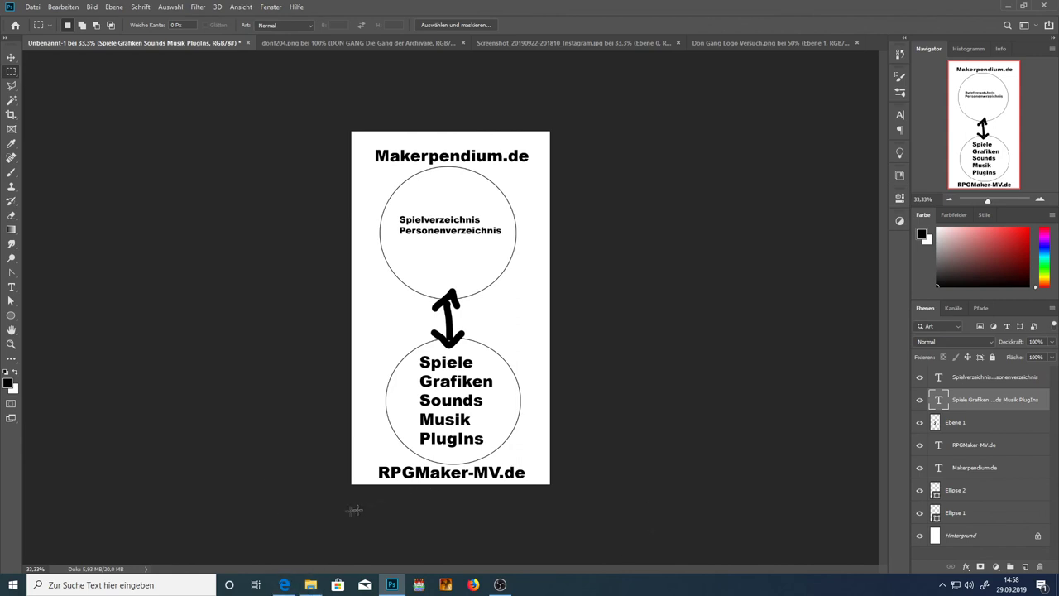
pyautogui.click(284, 585)
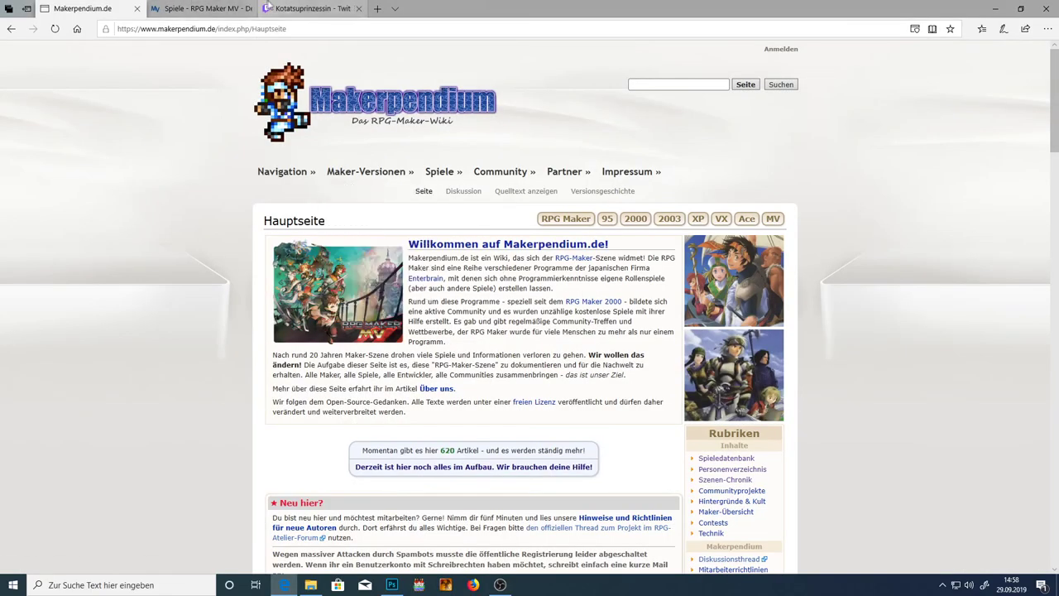
pyautogui.hotkey('ctrl', 'Tab')
pyautogui.hotkey('ctrl', 'Tab')
pyautogui.moveTo(131, 85); pyautogui.dragTo(60, 91)
pyautogui.click(155, 91)
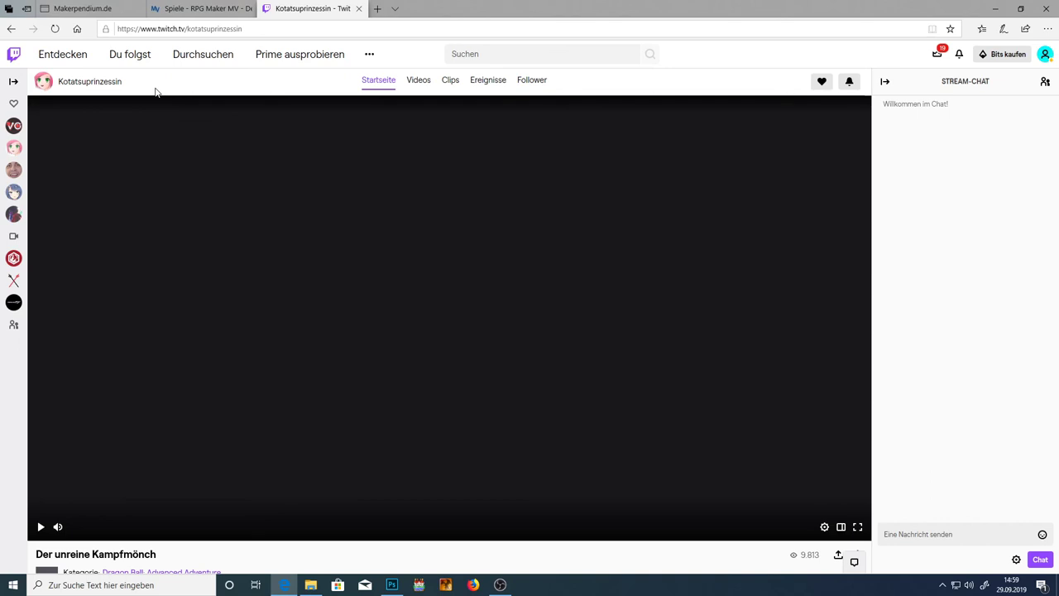
pyautogui.moveTo(154, 92)
pyautogui.mouseDown()
pyautogui.moveTo(33, 83)
pyautogui.moveTo(151, 83)
pyautogui.mouseUp()
pyautogui.click(203, 9)
# - Look over the Makerpendium.de main page, including its welcome text and section list
pyautogui.click(82, 9)
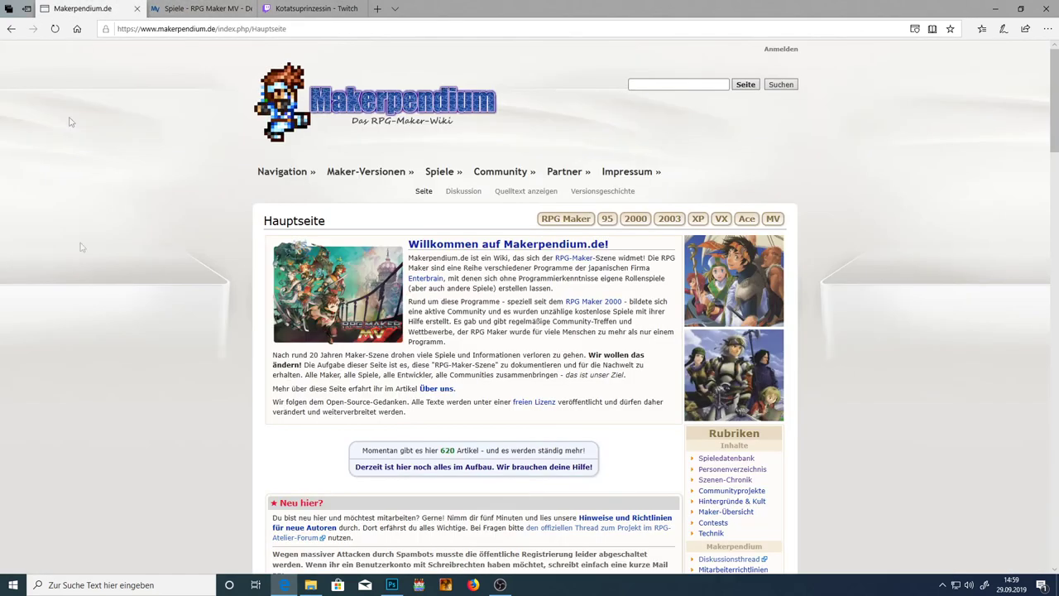
pyautogui.scroll(-4, 507, 336)
pyautogui.scroll(4, 507, 336)
pyautogui.scroll(-1, 530, 284)
pyautogui.scroll(1, 530, 284)
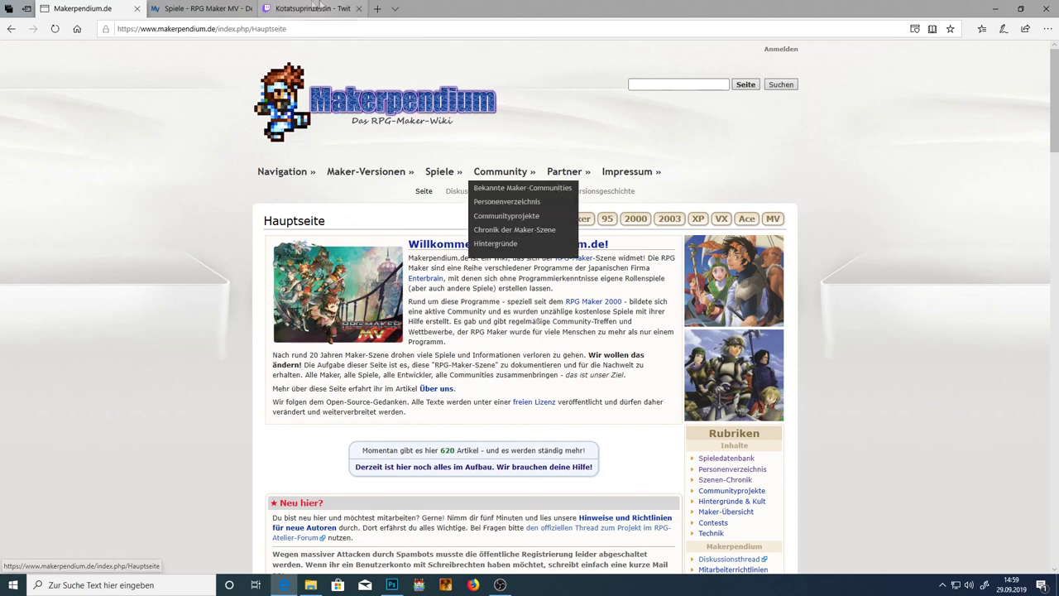
# - Highlight the channel name on the Twitch page with a temporary text selection
pyautogui.click(319, 6)
pyautogui.doubleClick(90, 81)
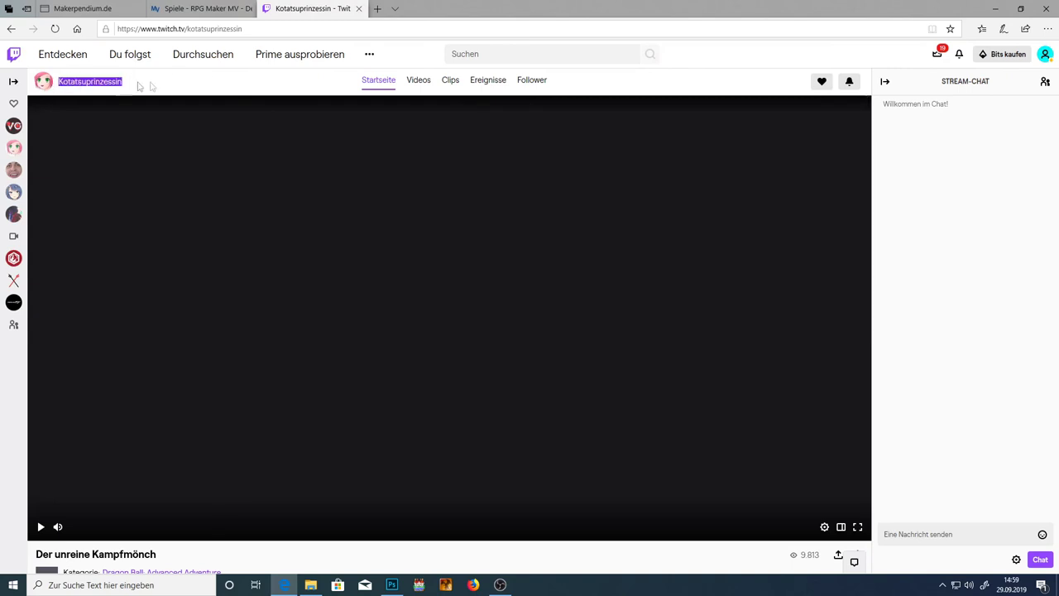
pyautogui.click(170, 81)
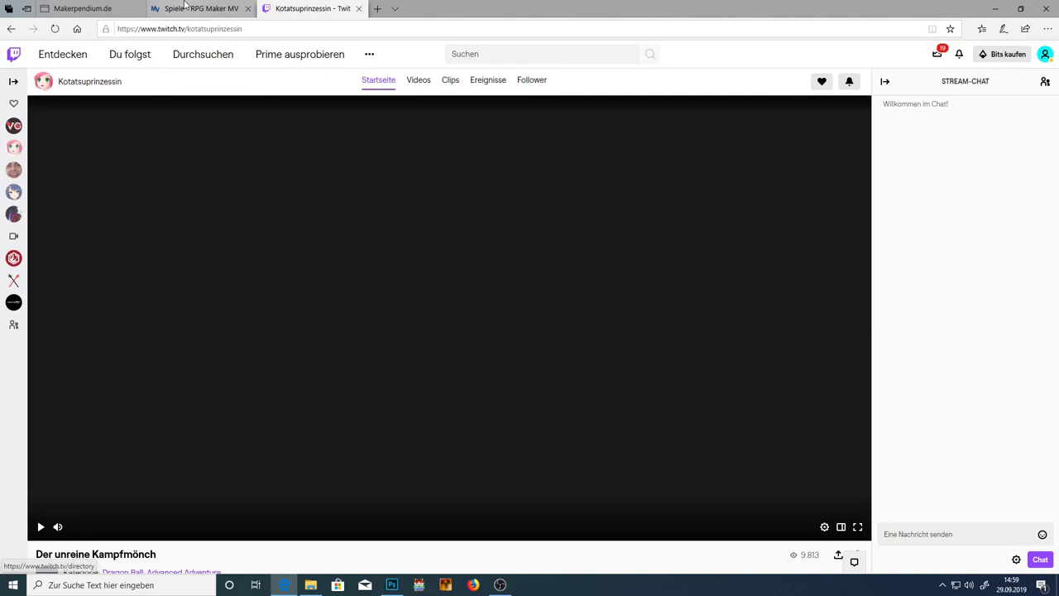
pyautogui.moveTo(184, 4)
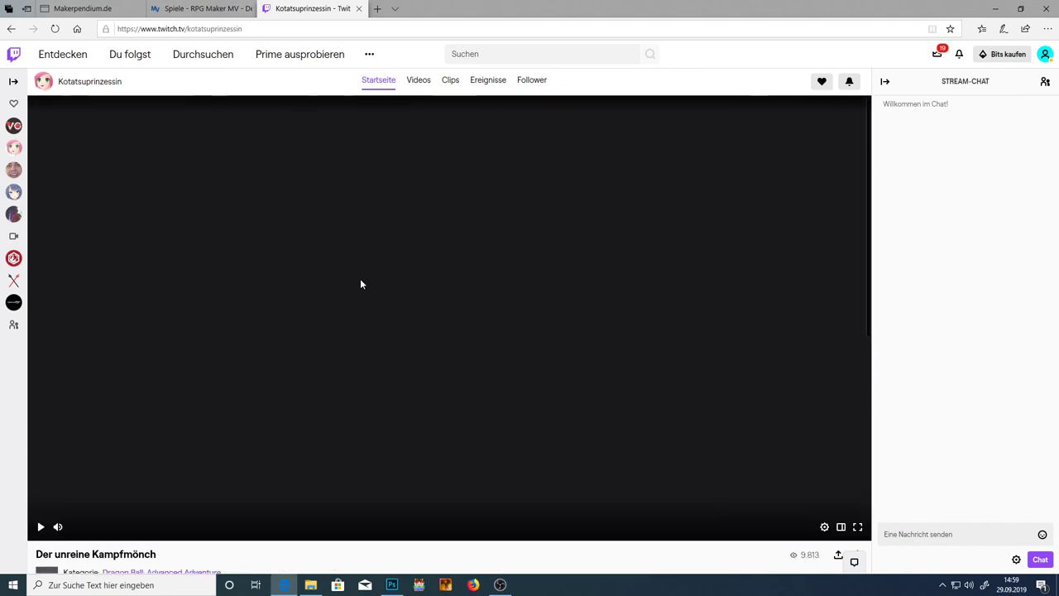
# - View the Spiele page on rpgmaker-mv.de and the Makerpendium.de main page before returning to Photoshop
pyautogui.click(228, 4)
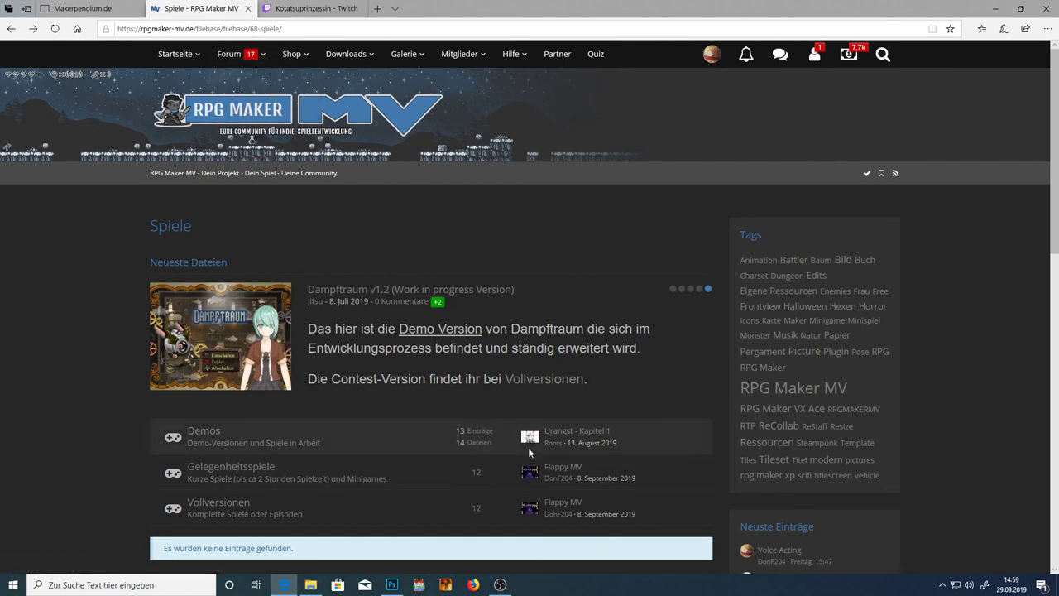
pyautogui.click(82, 8)
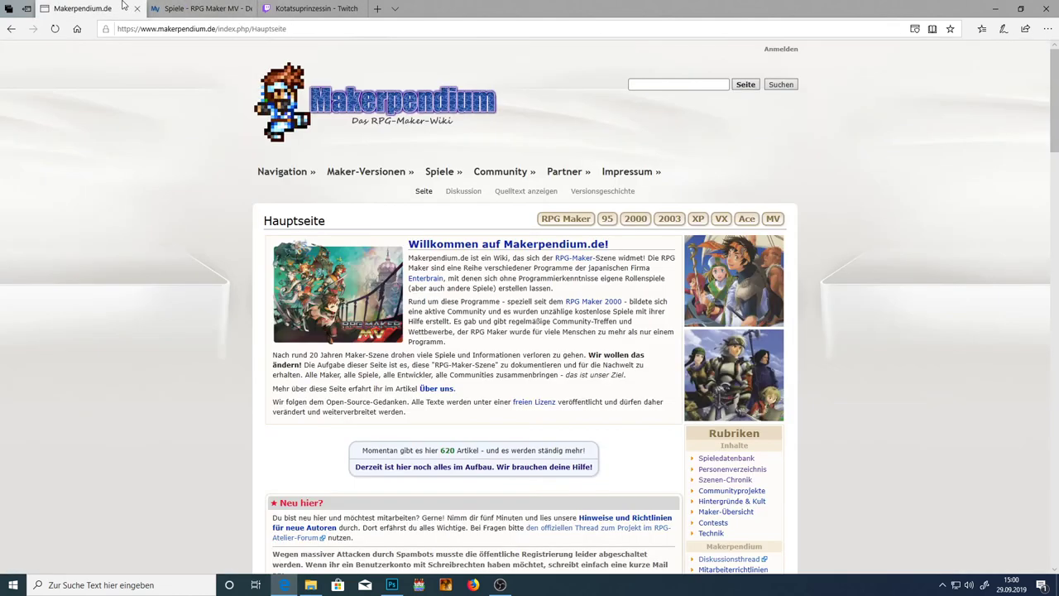
pyautogui.click(392, 584)
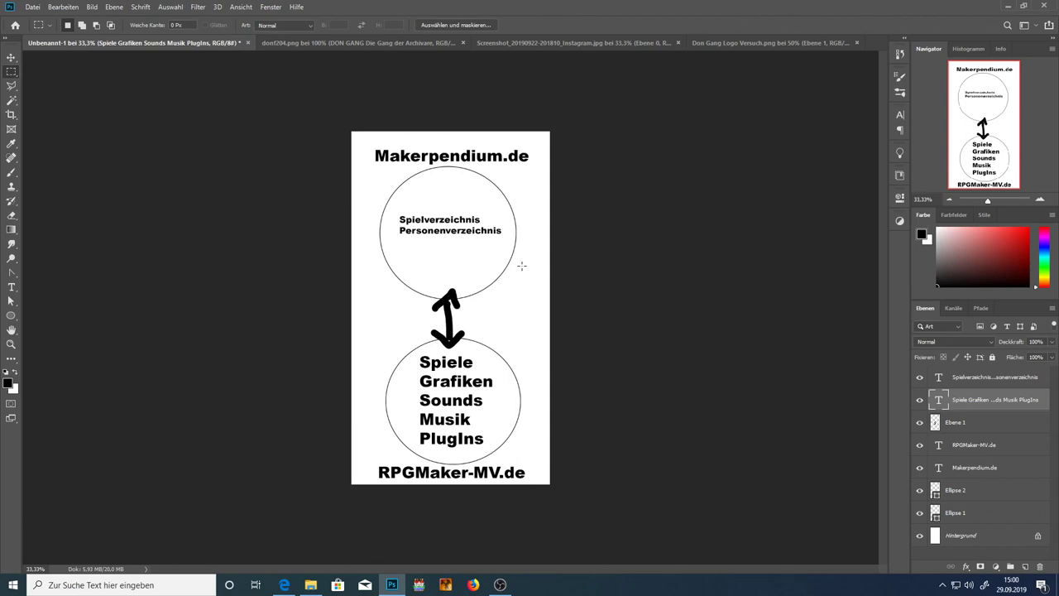
# - Compare the donf204.png banner, the Instagram screenshot logo and the Don Gang Logo Versuch.png logo
pyautogui.click(437, 43)
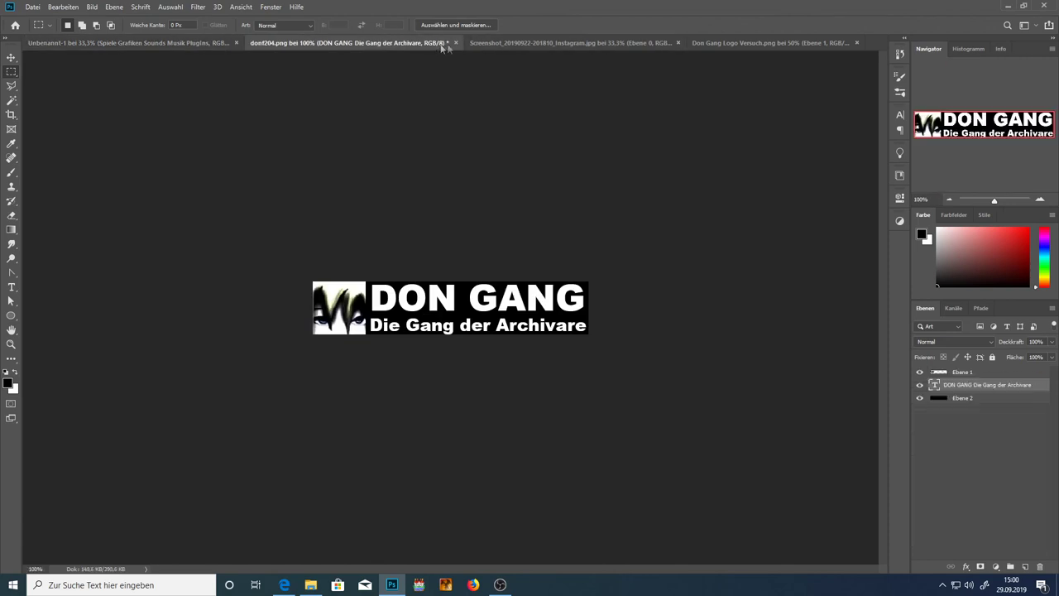
pyautogui.click(500, 43)
pyautogui.click(699, 43)
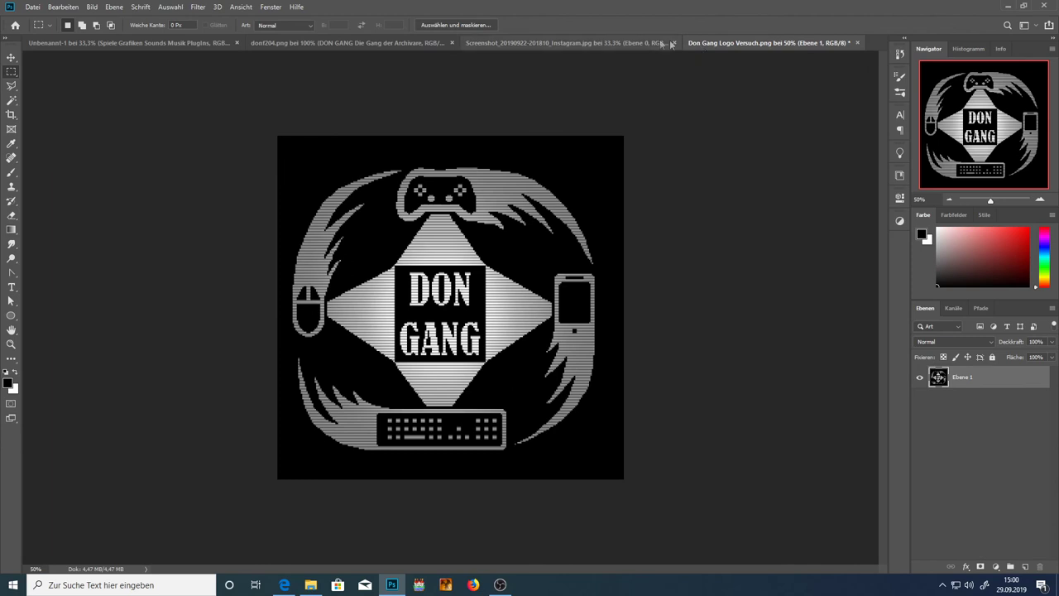
pyautogui.click(595, 41)
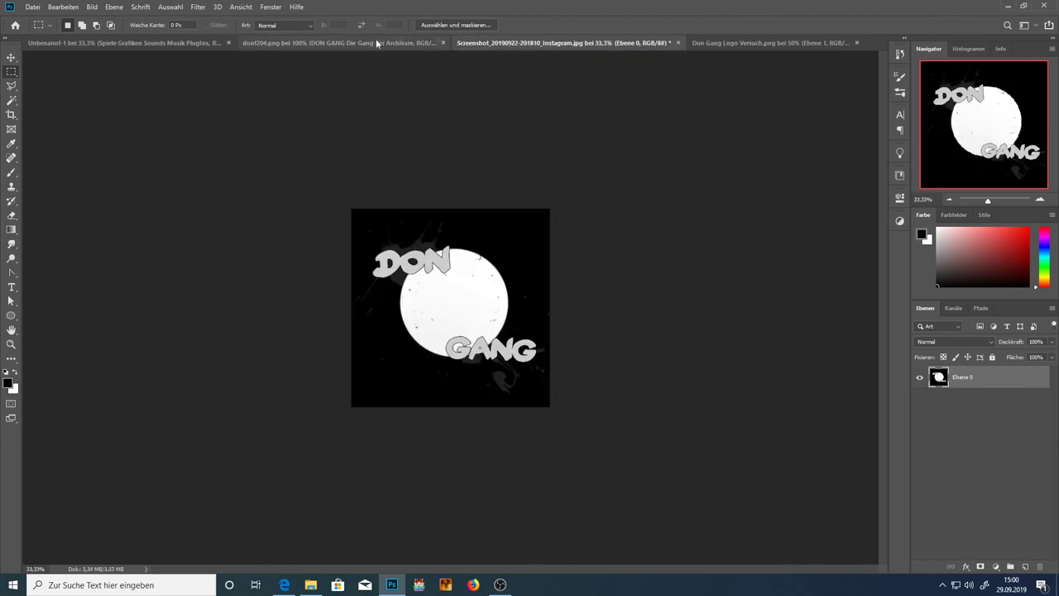
pyautogui.click(376, 41)
pyautogui.click(522, 43)
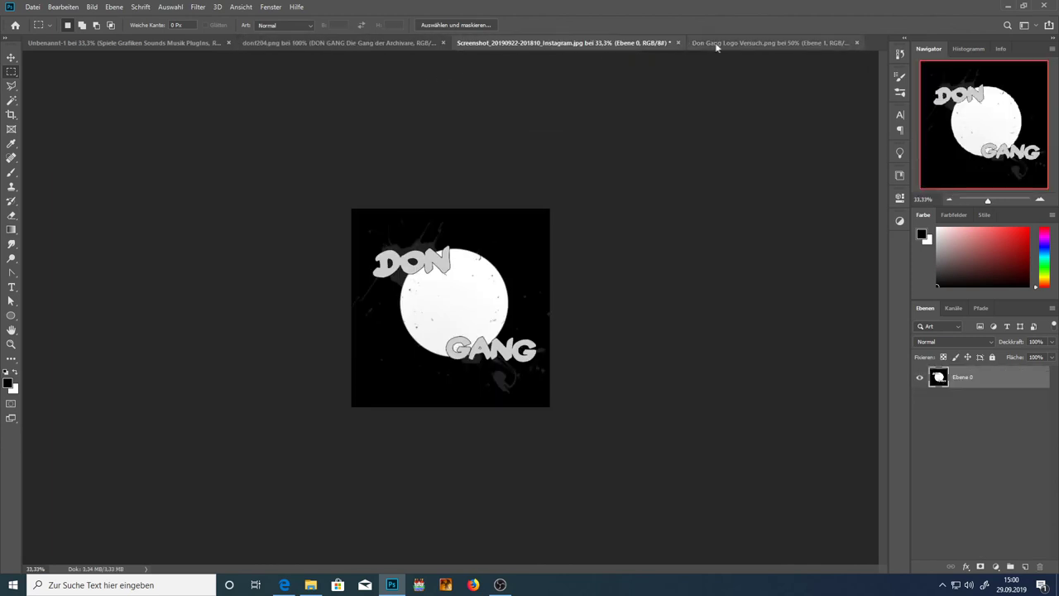
pyautogui.click(688, 43)
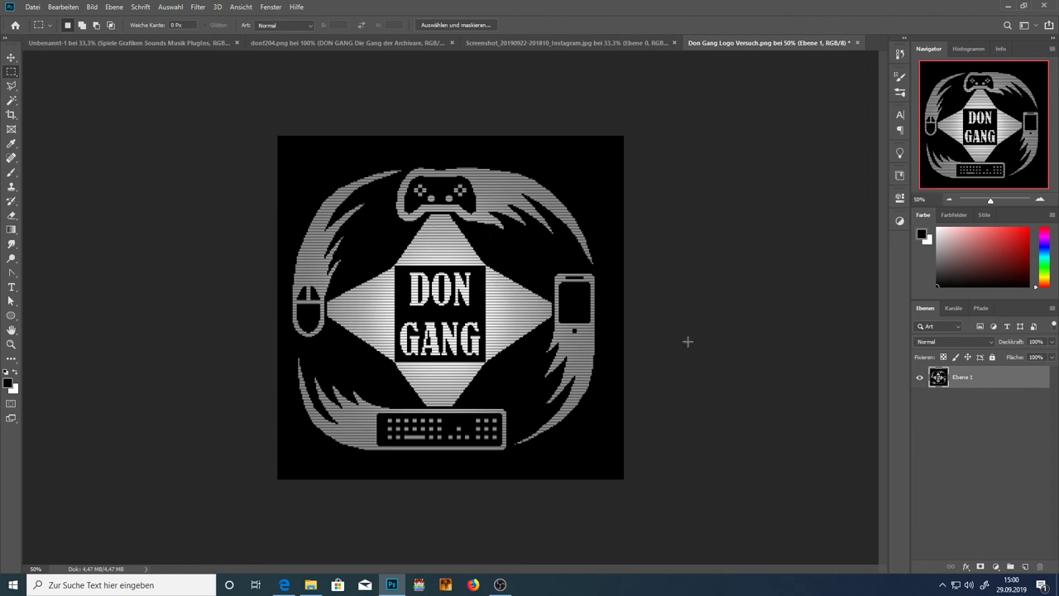
# - Outline the logo and the donf204.png banner with temporary rectangular selections, ending in the Don Gang Logo Versuch.png document
pyautogui.moveTo(279, 110); pyautogui.dragTo(675, 463)
pyautogui.click(479, 45)
pyautogui.click(418, 45)
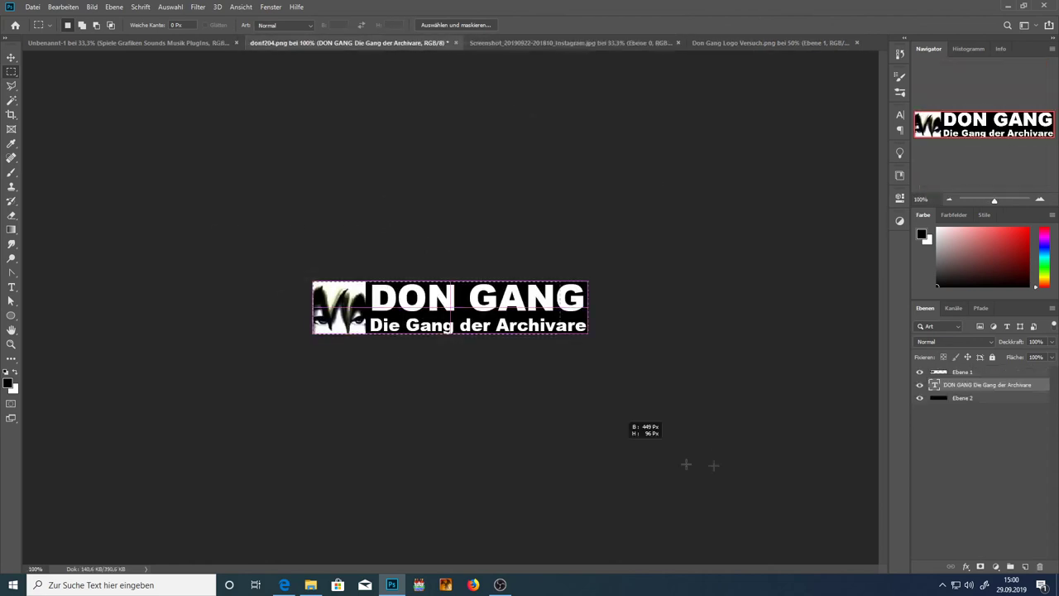
pyautogui.click(741, 45)
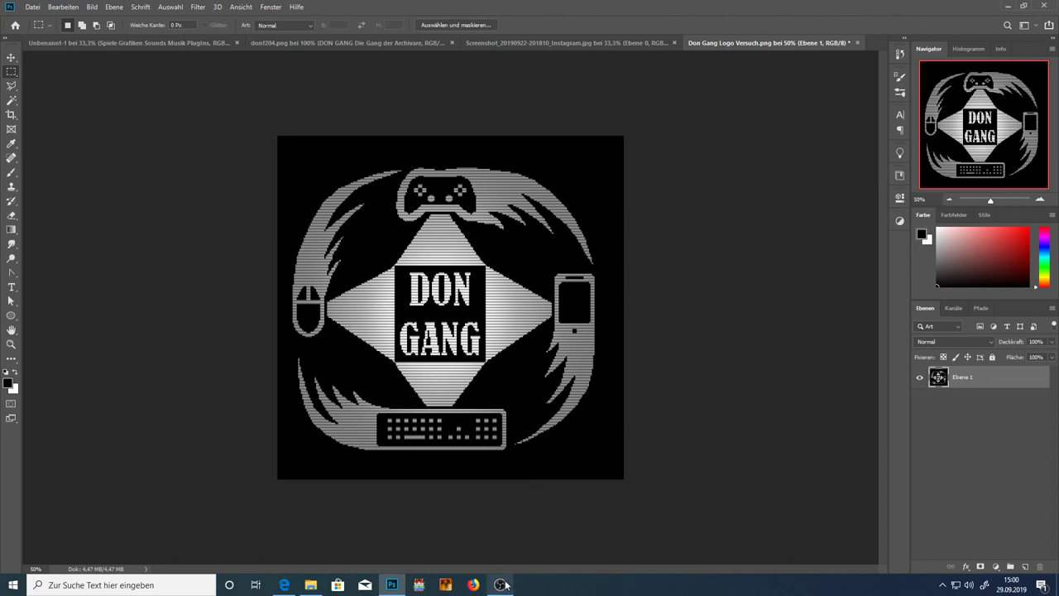
pyautogui.moveTo(504, 585)
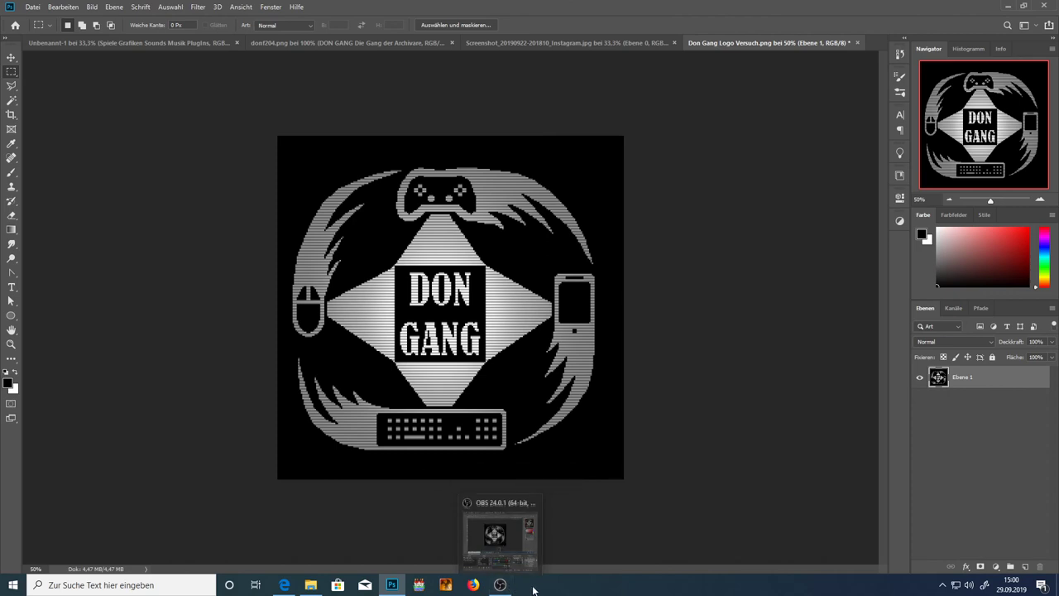